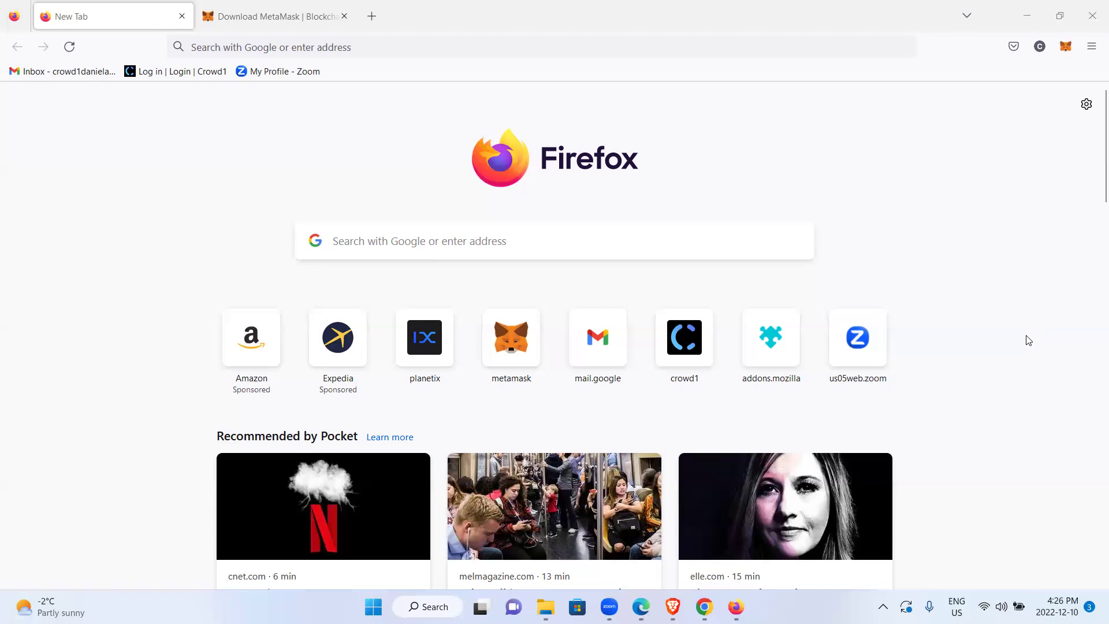
Bring Firefox to the front and scroll through its Pocket recommendations
mouse_move(735, 606)
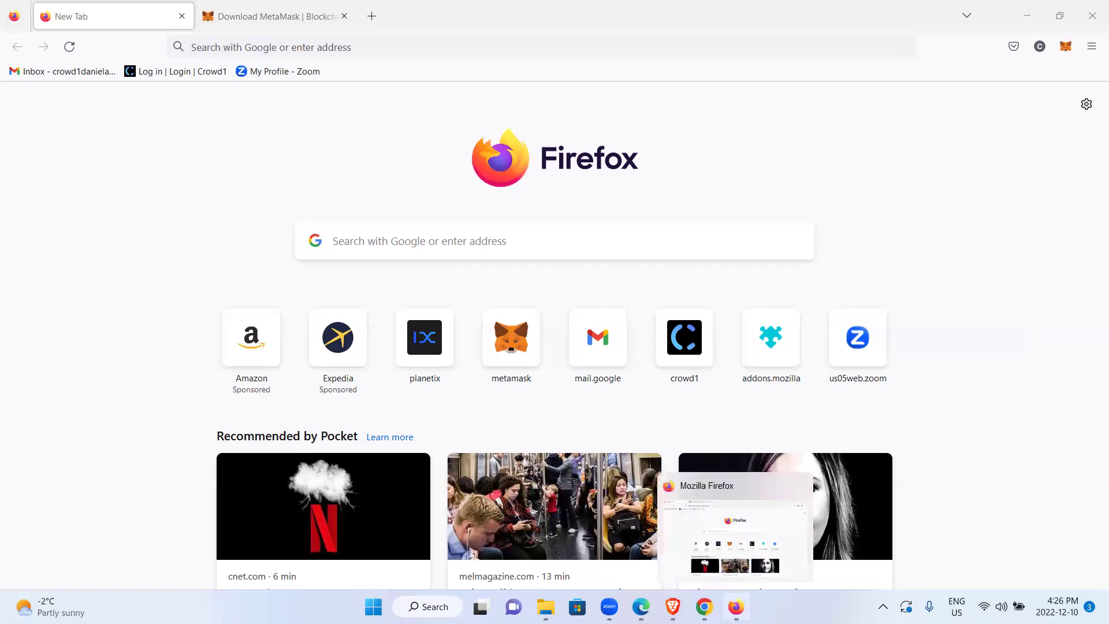
click(735, 606)
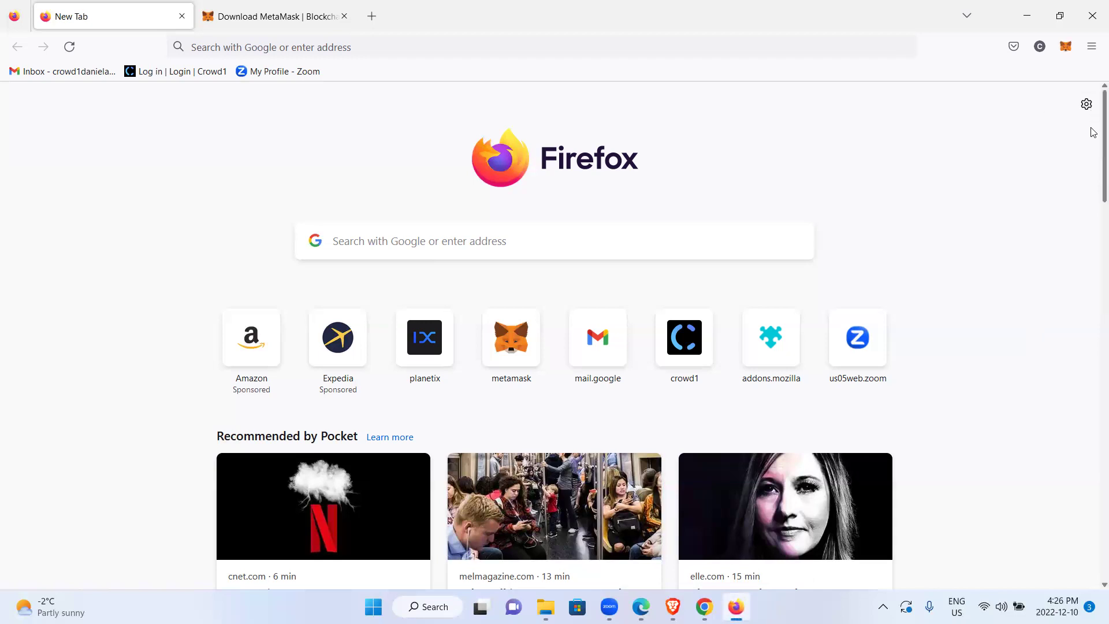
scroll(1093, 412, down, 2)
scroll(1092, 410, down, 5)
scroll(1091, 384, up, 8)
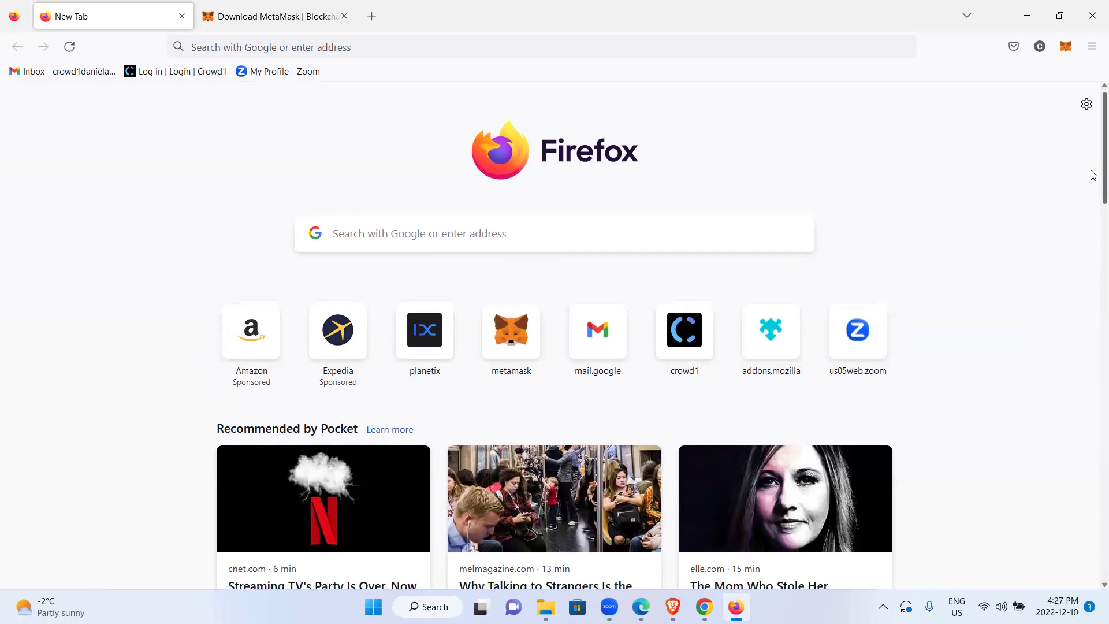
Scroll further through the Pocket articles, then switch to Google Chrome
scroll(1094, 174, down, 2)
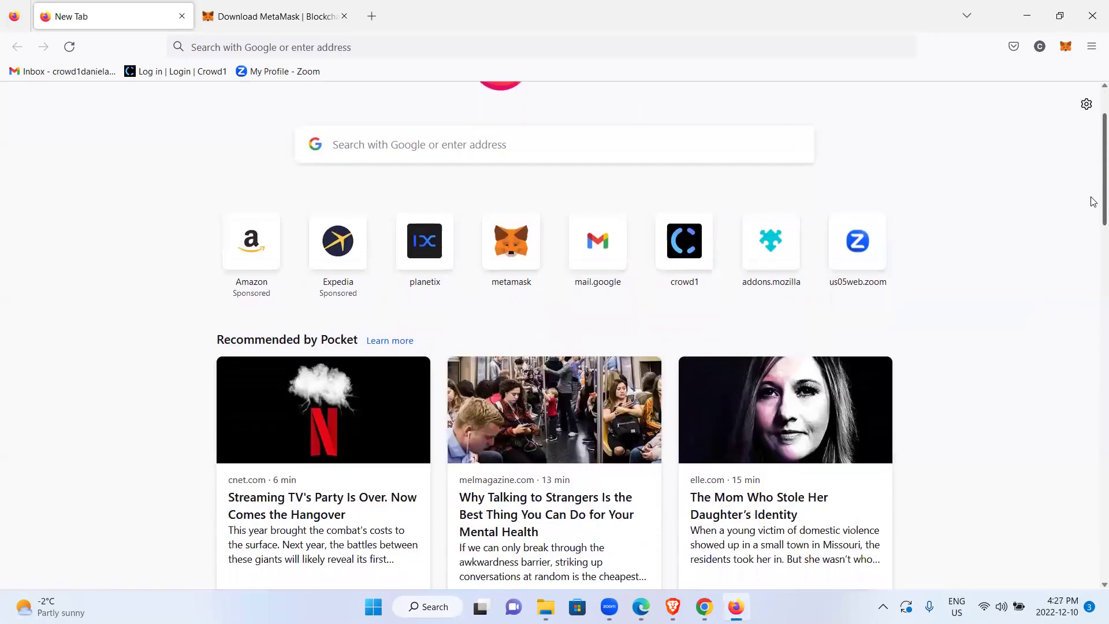
scroll(1093, 201, down, 3)
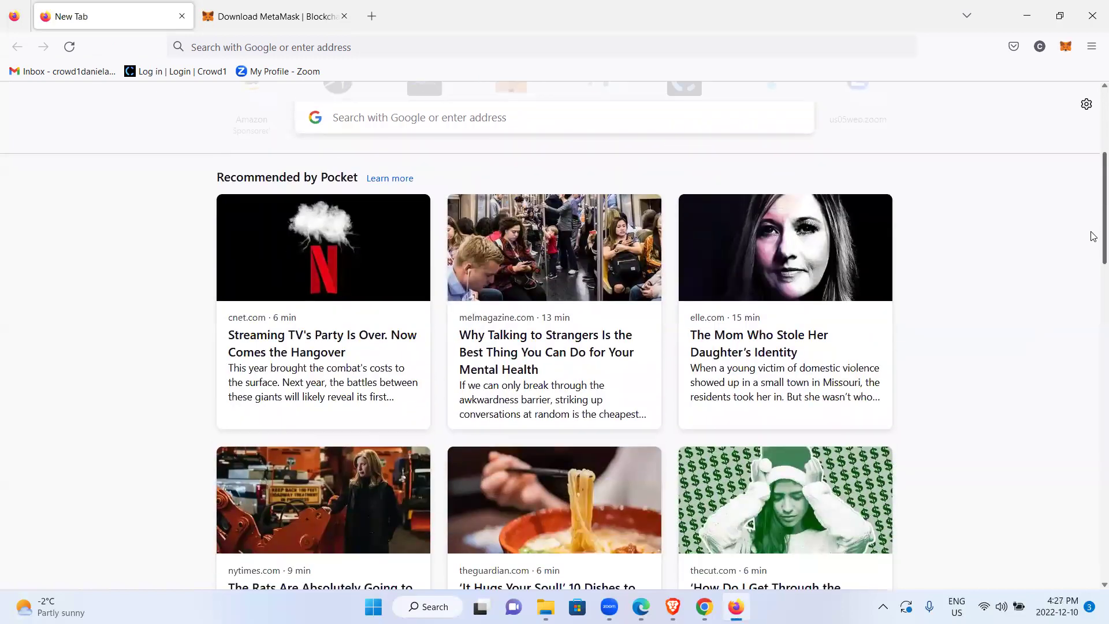
scroll(1093, 236, down, 6)
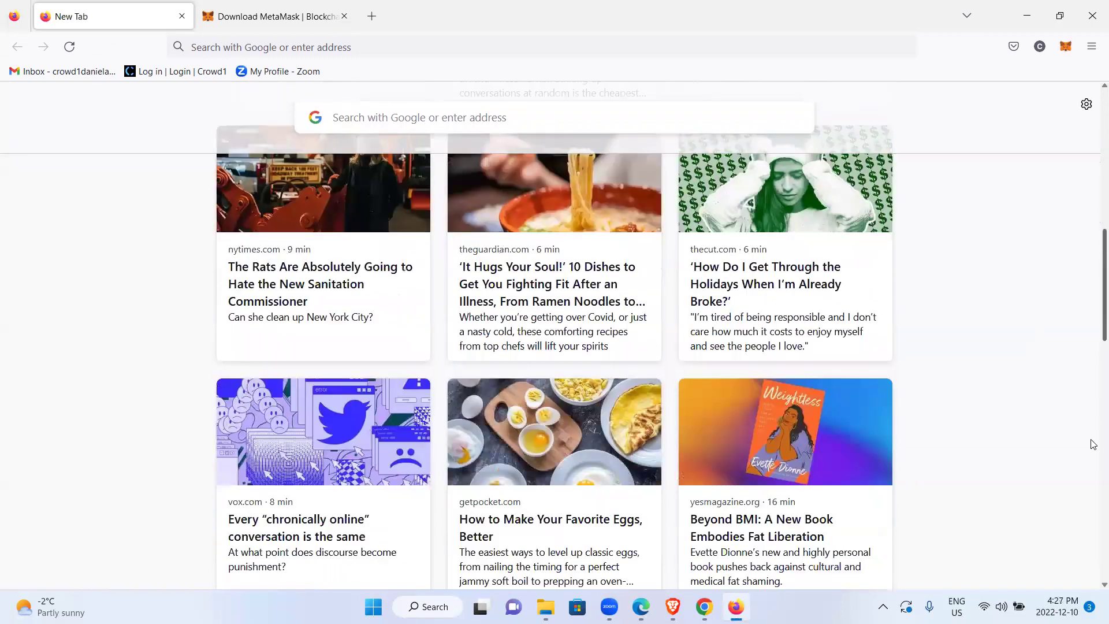
scroll(1068, 173, up, 10)
click(704, 607)
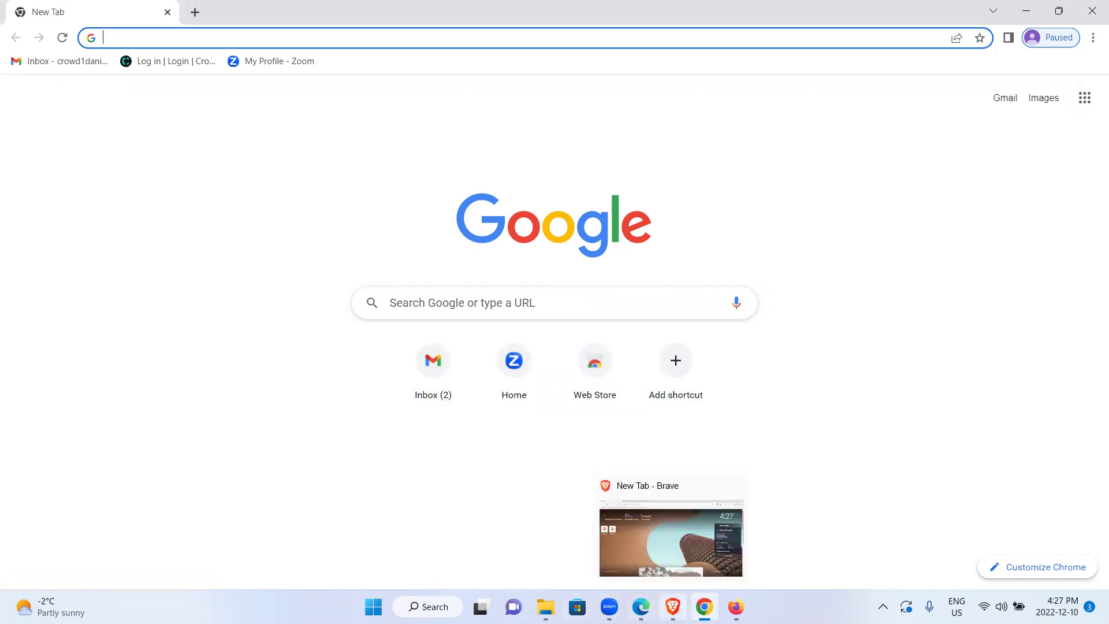
Bring the Brave window to the front from the taskbar
click(673, 607)
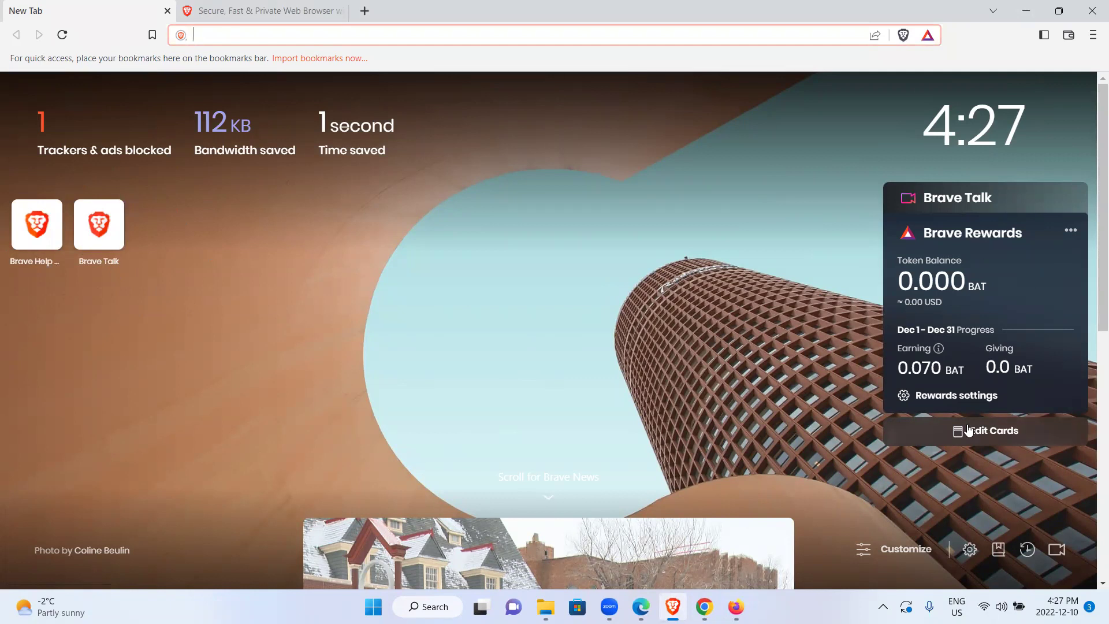
Switch to the Microsoft Edge window from the taskbar
click(640, 606)
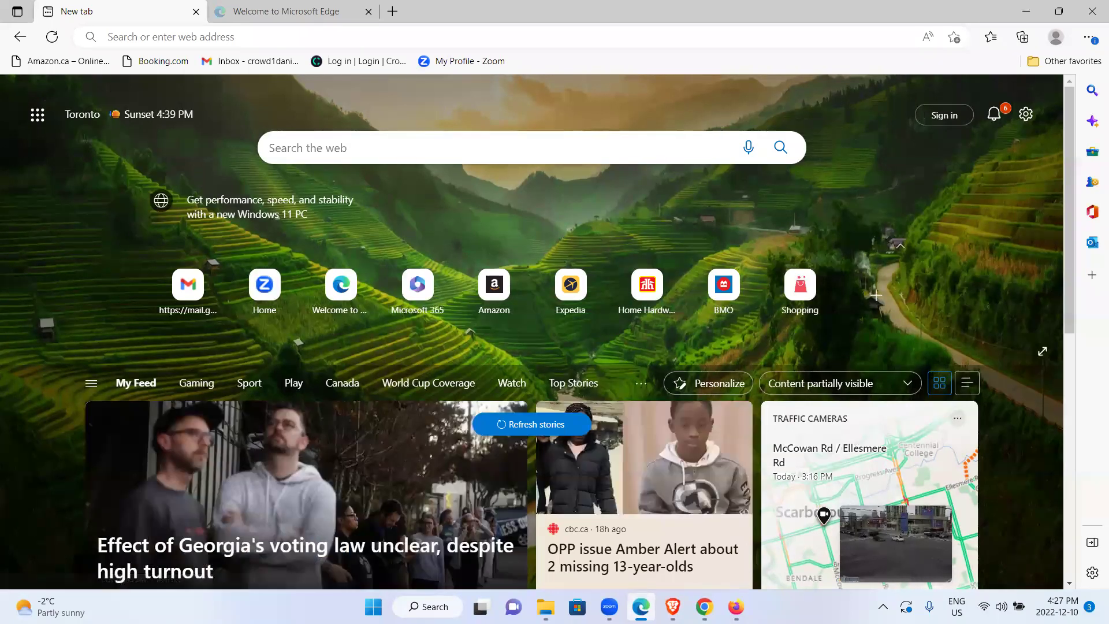
Drag the scrollbar down through Edge's My Feed news stories
mouse_move(641, 606)
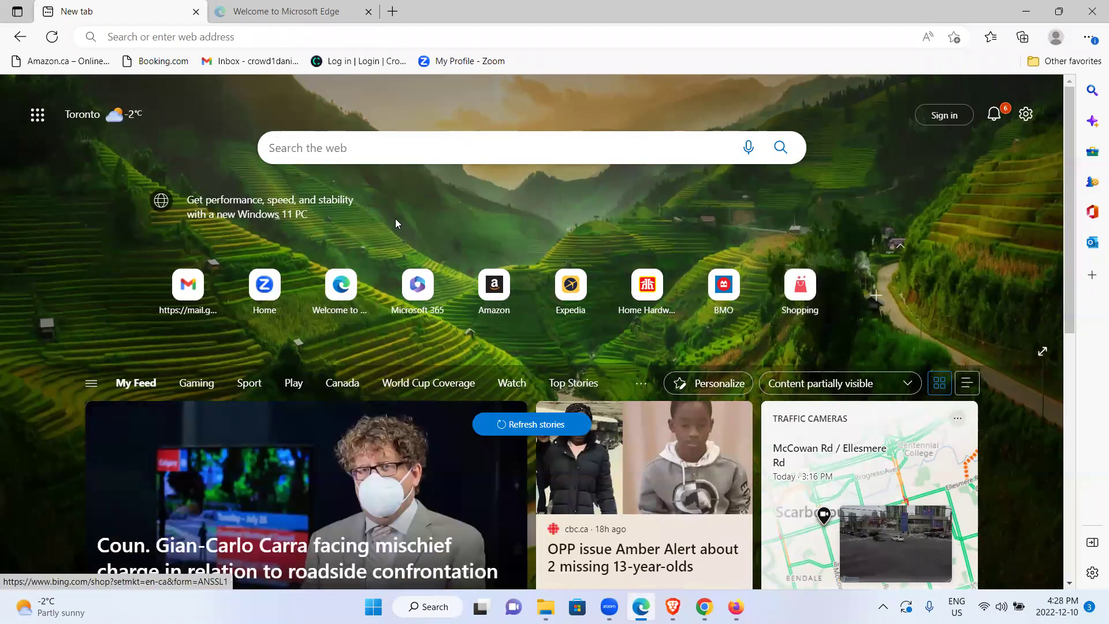
drag(1064, 229, 1060, 373)
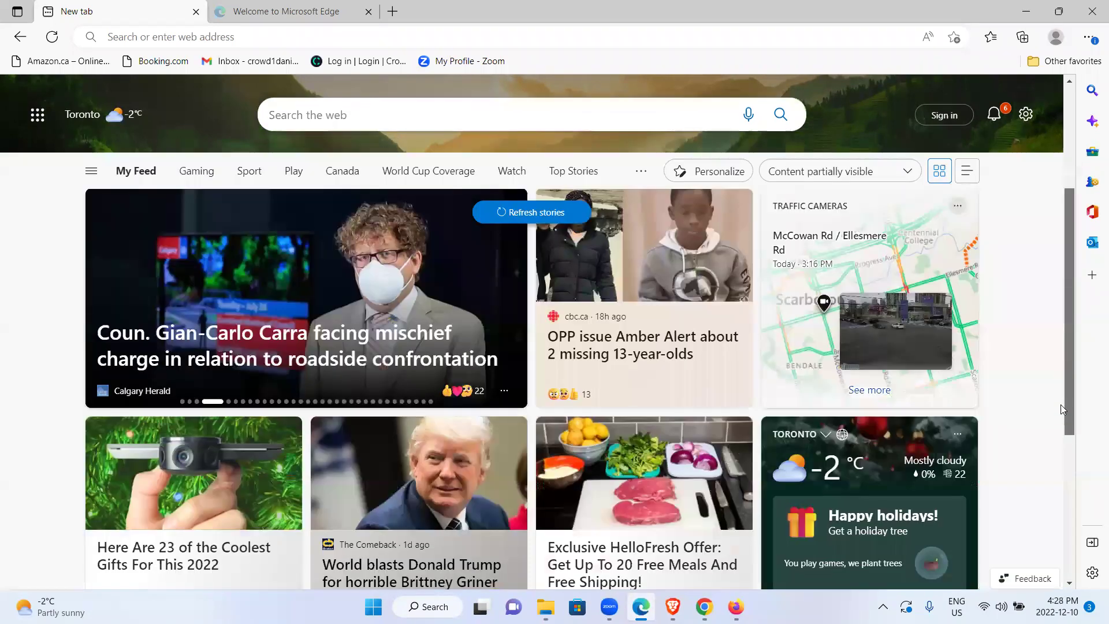
drag(1060, 413, 1054, 291)
scroll(1034, 439, down, 5)
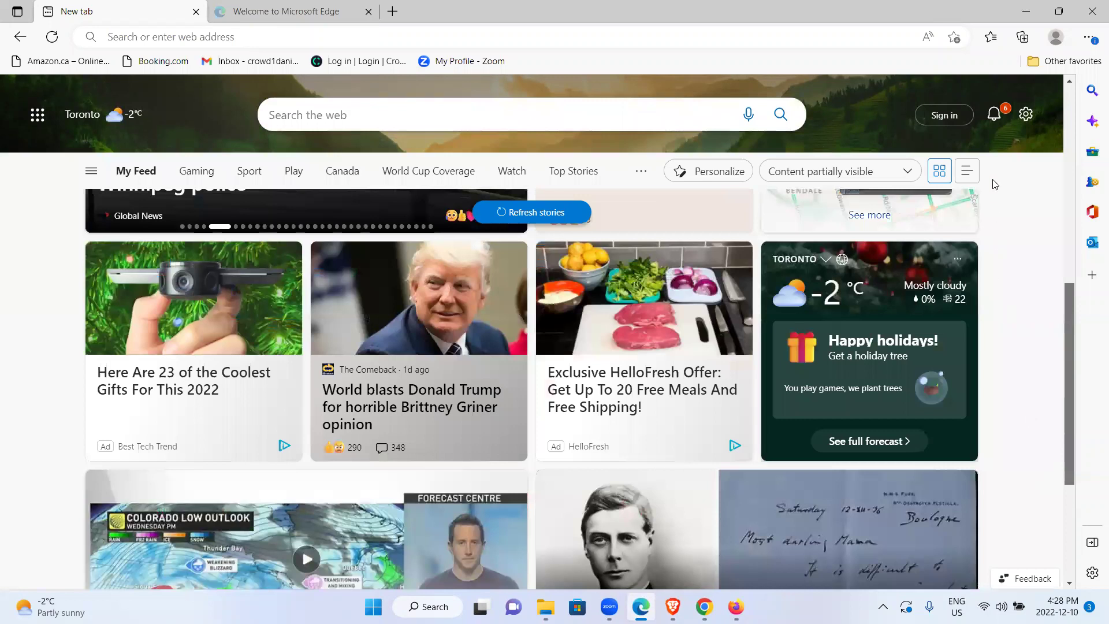
scroll(1055, 200, up, 5)
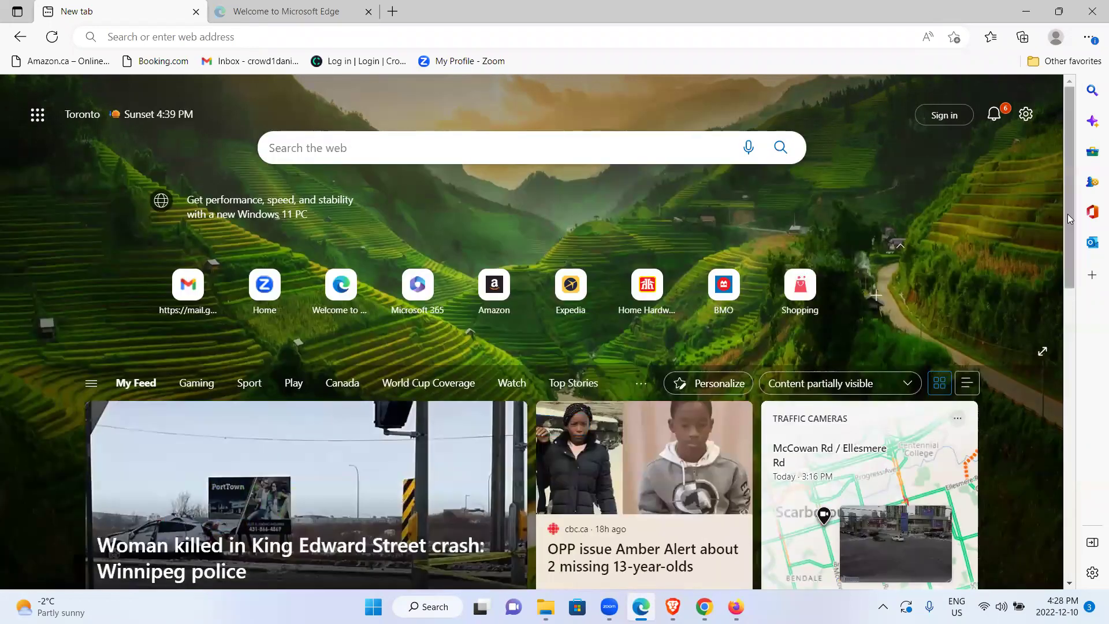
drag(1067, 217, 1051, 432)
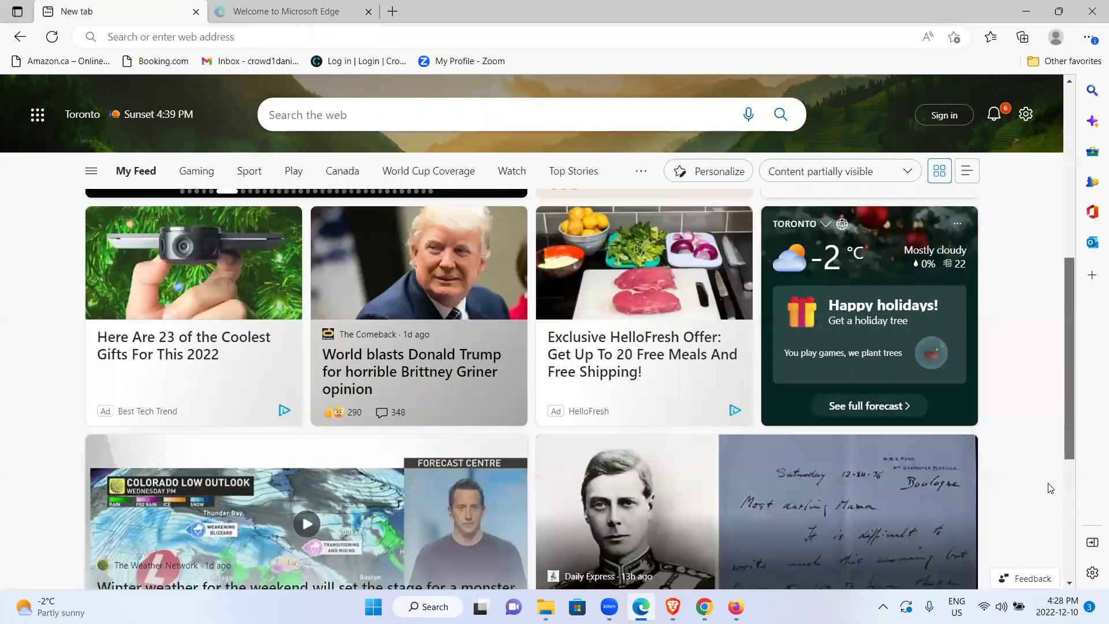
Scroll the Edge news feed up and down, ending back at the top
scroll(1052, 451, down, 5)
scroll(1052, 456, up, 3)
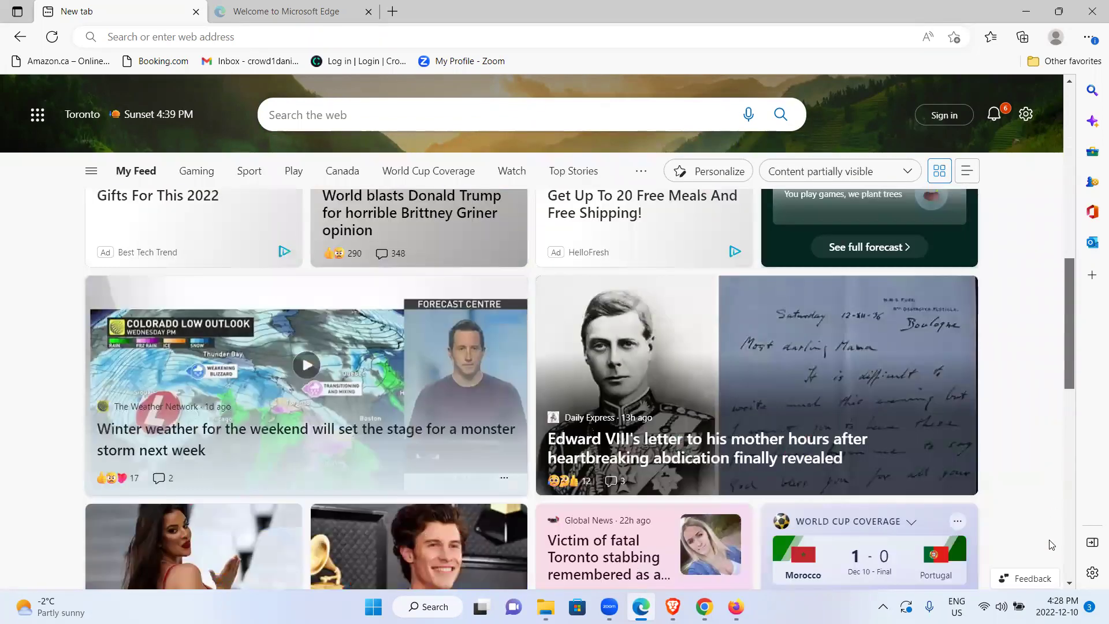
scroll(1063, 417, down, 7)
scroll(1067, 417, down, 2)
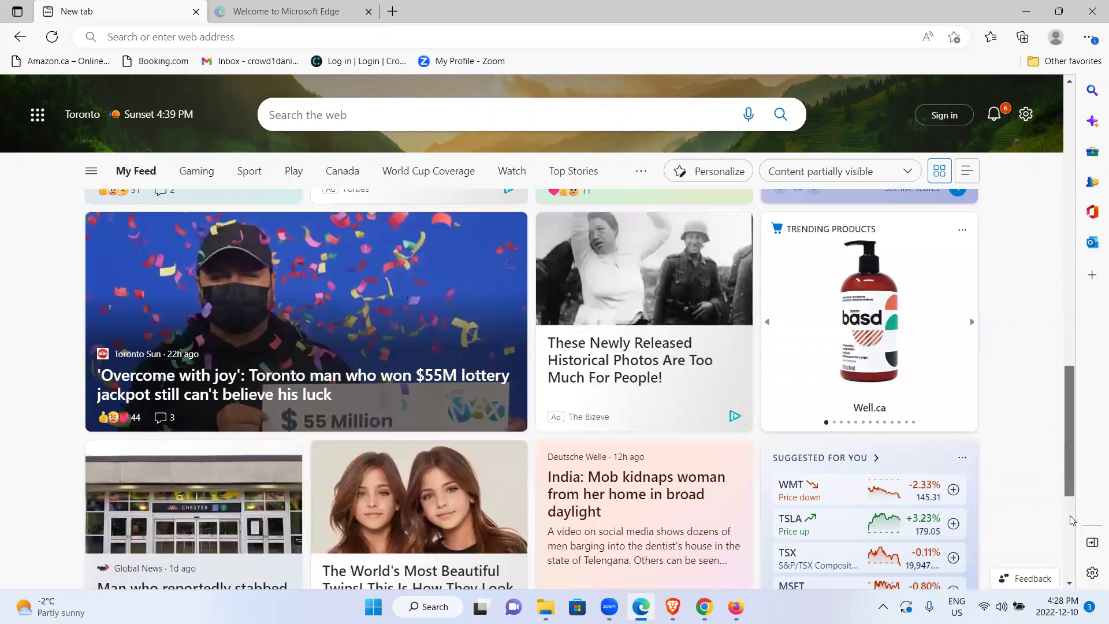
scroll(1069, 508, down, 5)
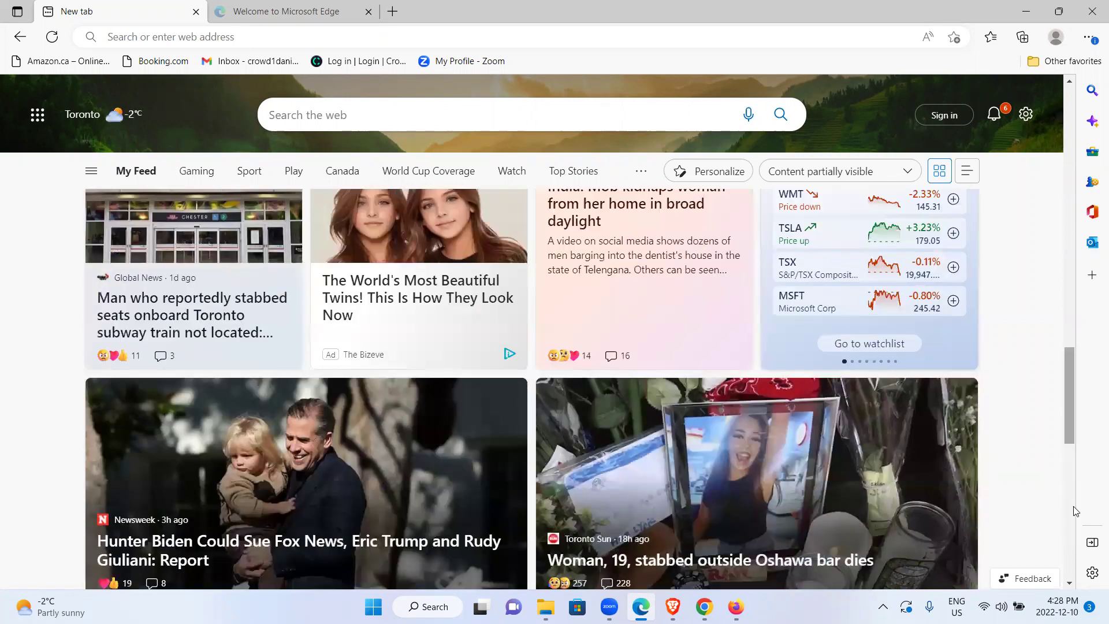
scroll(1065, 416, up, 3)
scroll(1060, 330, up, 3)
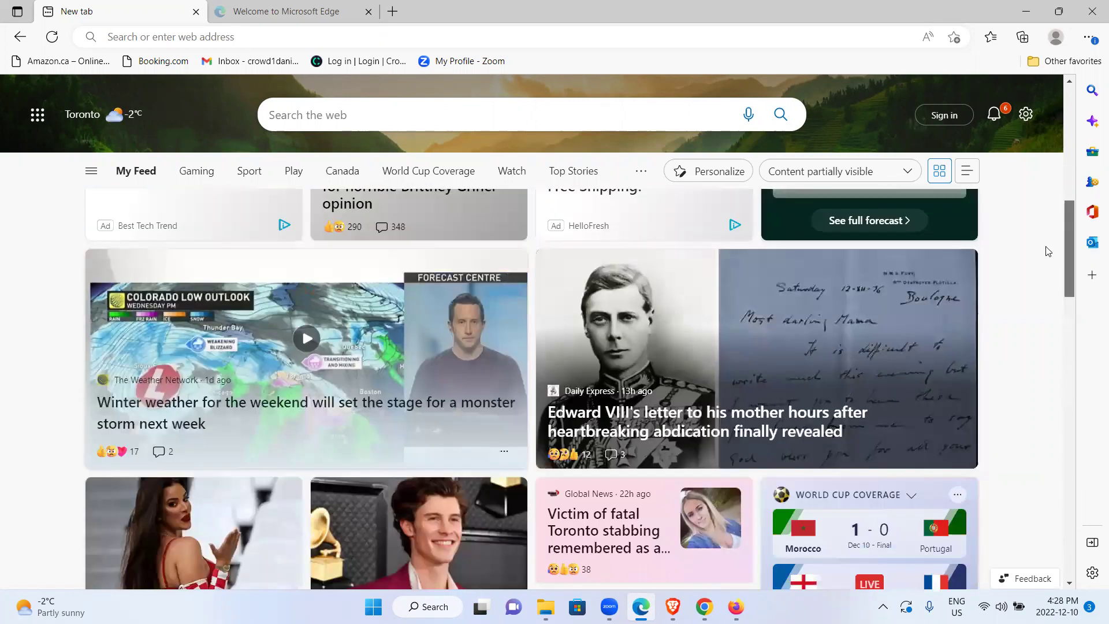
scroll(1045, 125, up, 6)
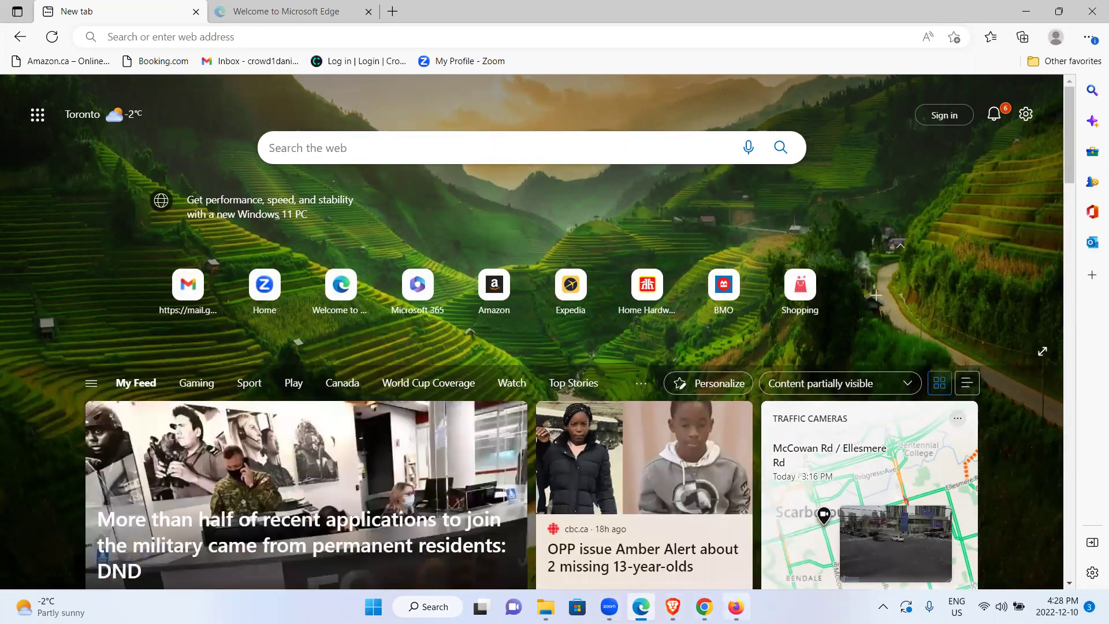
Toggle the Edge window between minimized and restored from the taskbar
click(640, 606)
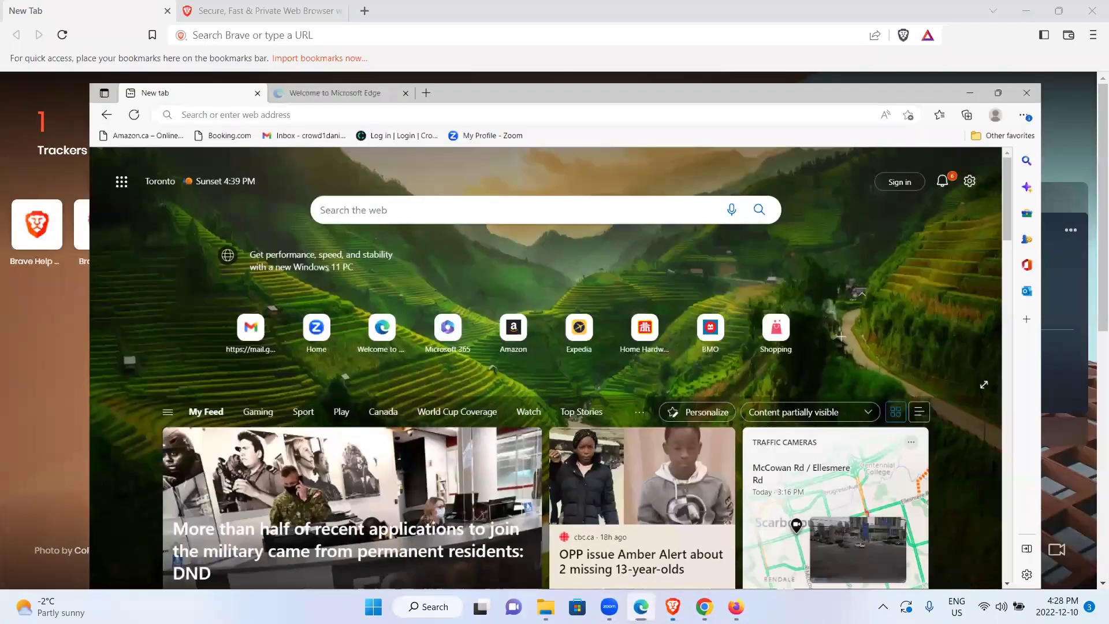
click(641, 607)
click(641, 606)
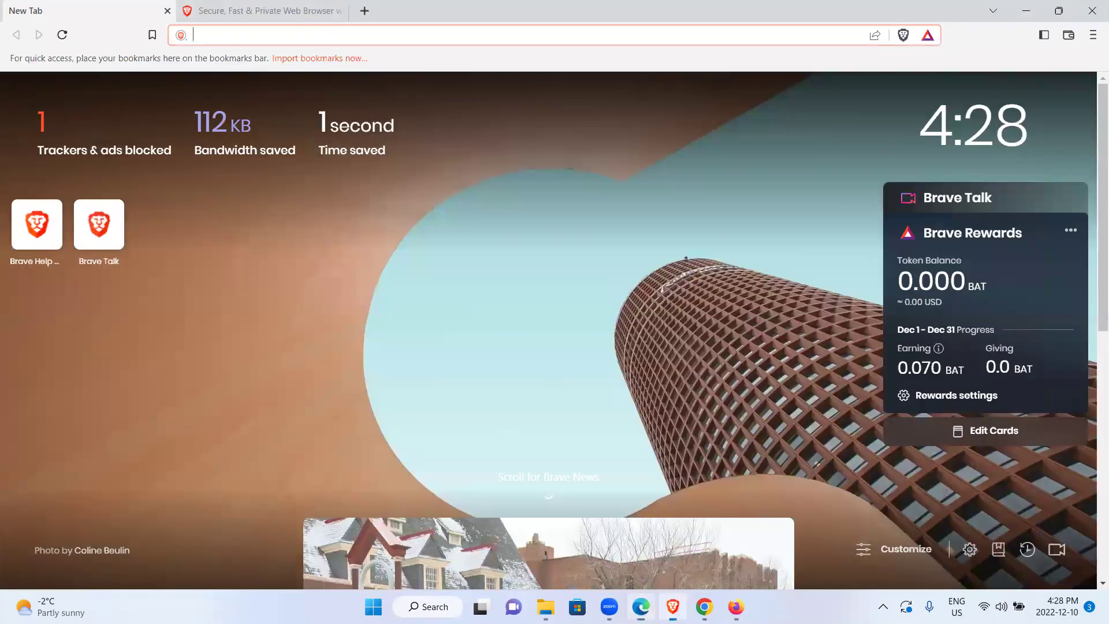
click(641, 606)
Leave Edge minimized, then bring Chrome and finally Firefox to the front
click(642, 606)
click(704, 606)
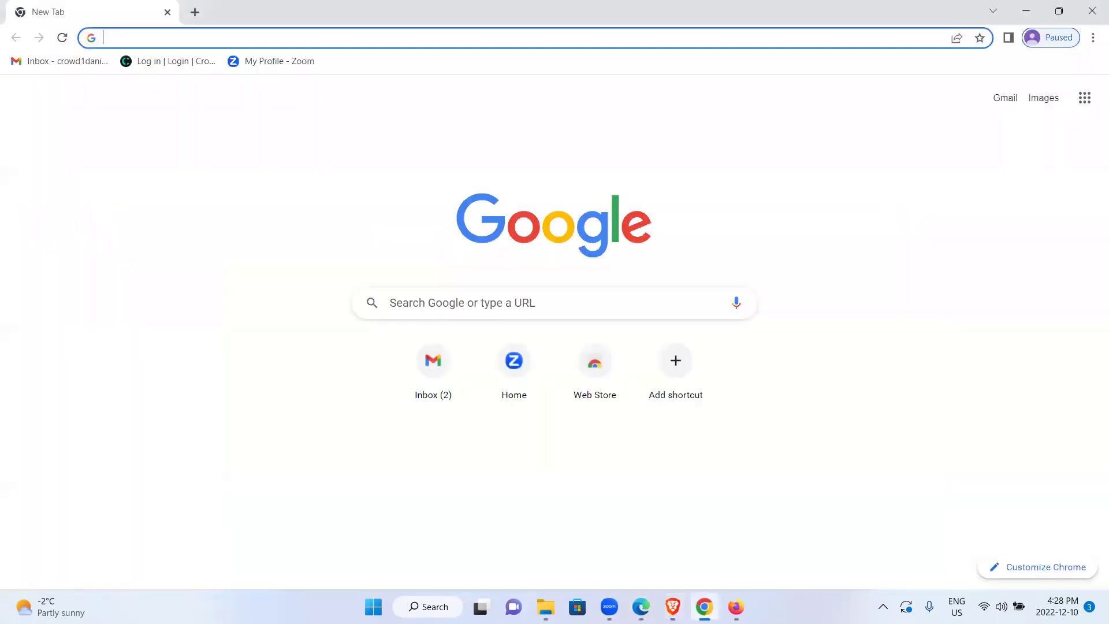
click(736, 606)
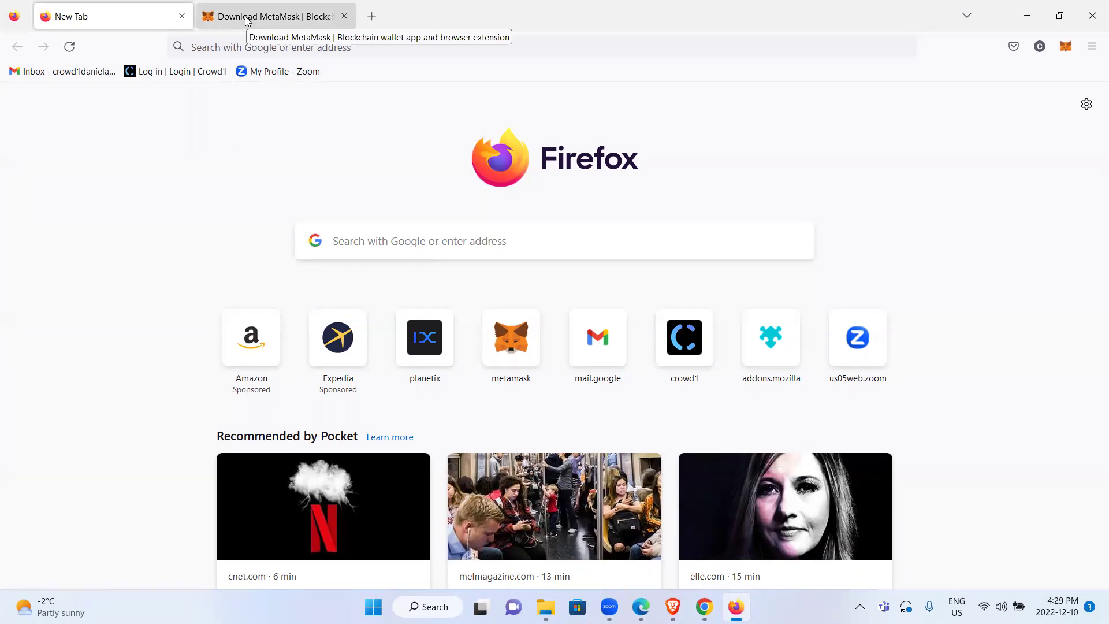
Switch to the MetaMask download tab and scroll toward its Supported Browsers section
click(247, 20)
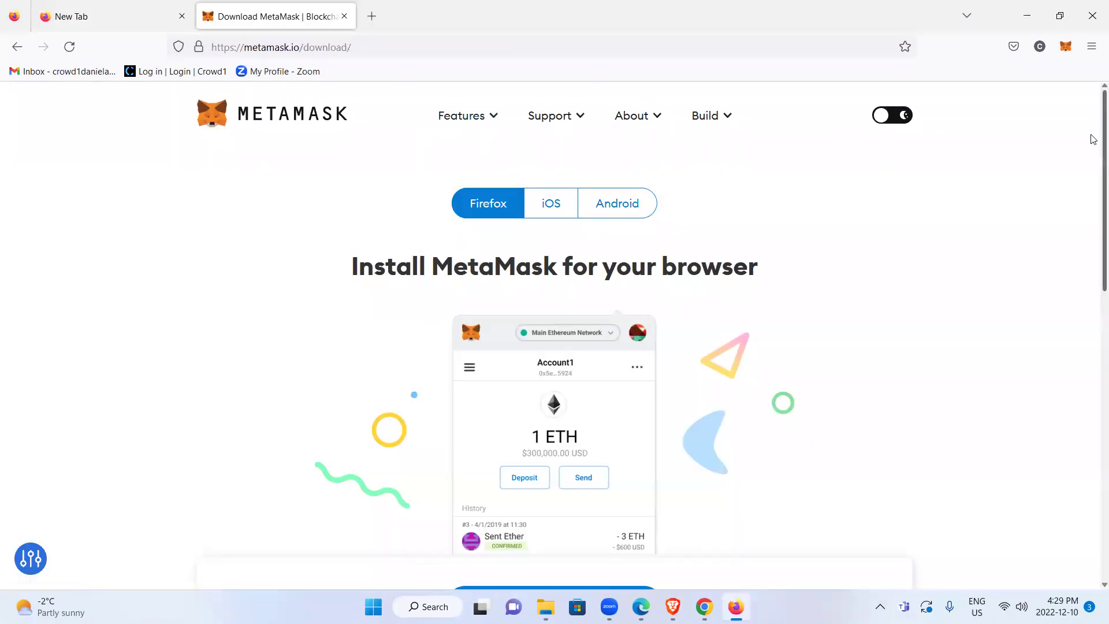
scroll(1093, 270, down, 5)
scroll(1092, 252, up, 3)
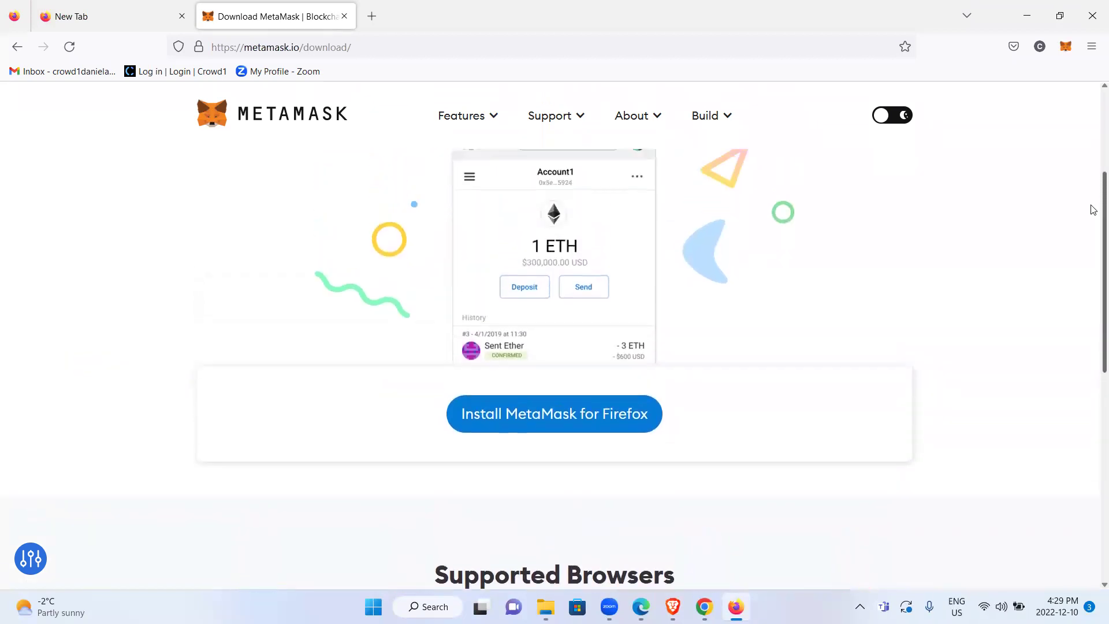
scroll(1090, 175, up, 1)
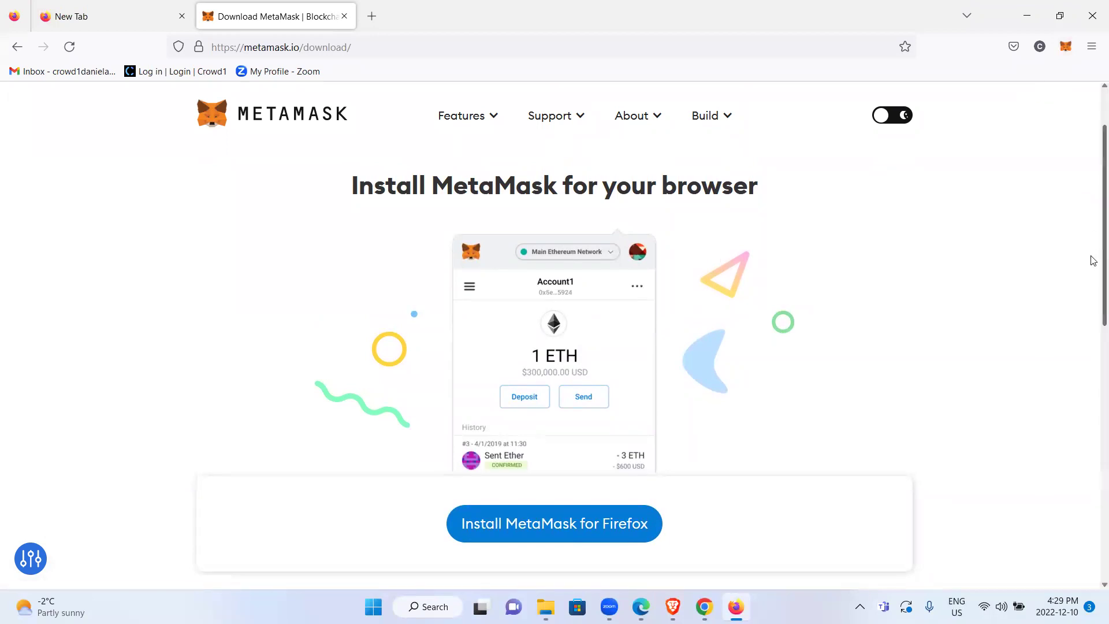
scroll(1092, 277, down, 2)
scroll(1091, 252, up, 3)
scroll(1091, 277, down, 1)
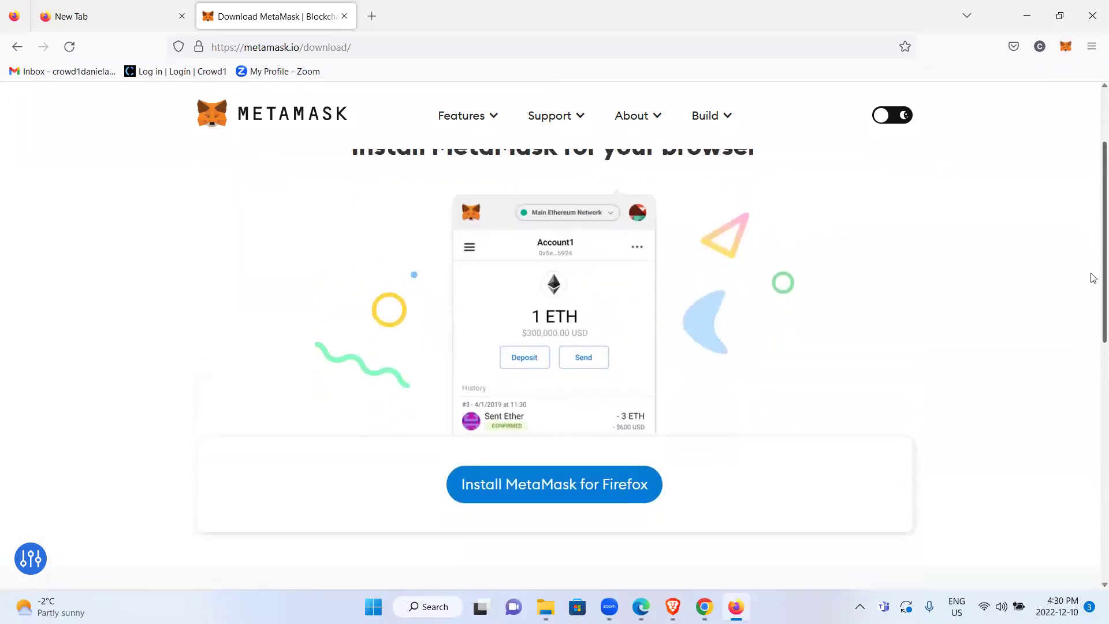
scroll(1092, 255, up, 1)
Review the Chrome, Firefox, Brave, Edge and Opera support list, then bring Chrome forward
scroll(1091, 289, down, 5)
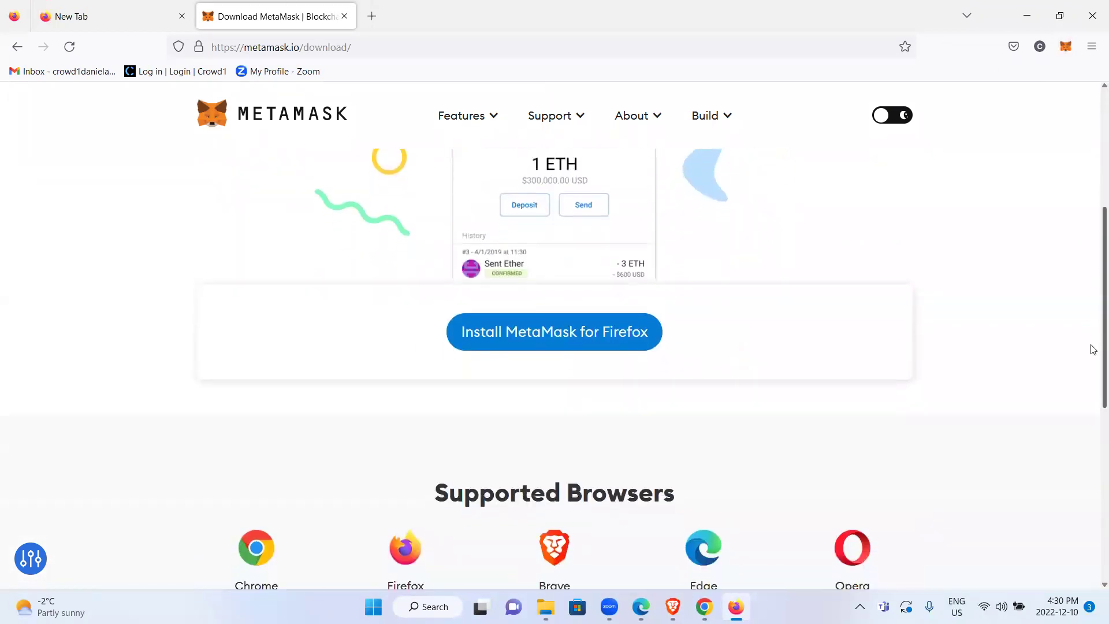
scroll(1092, 381, up, 1)
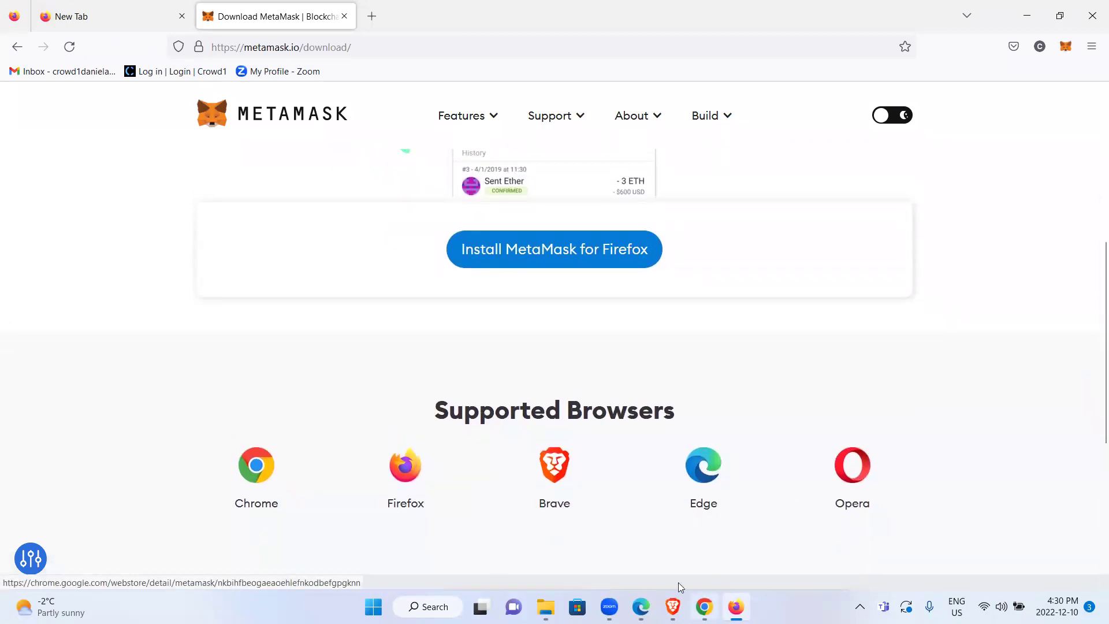
scroll(1091, 332, up, 5)
scroll(1095, 353, down, 5)
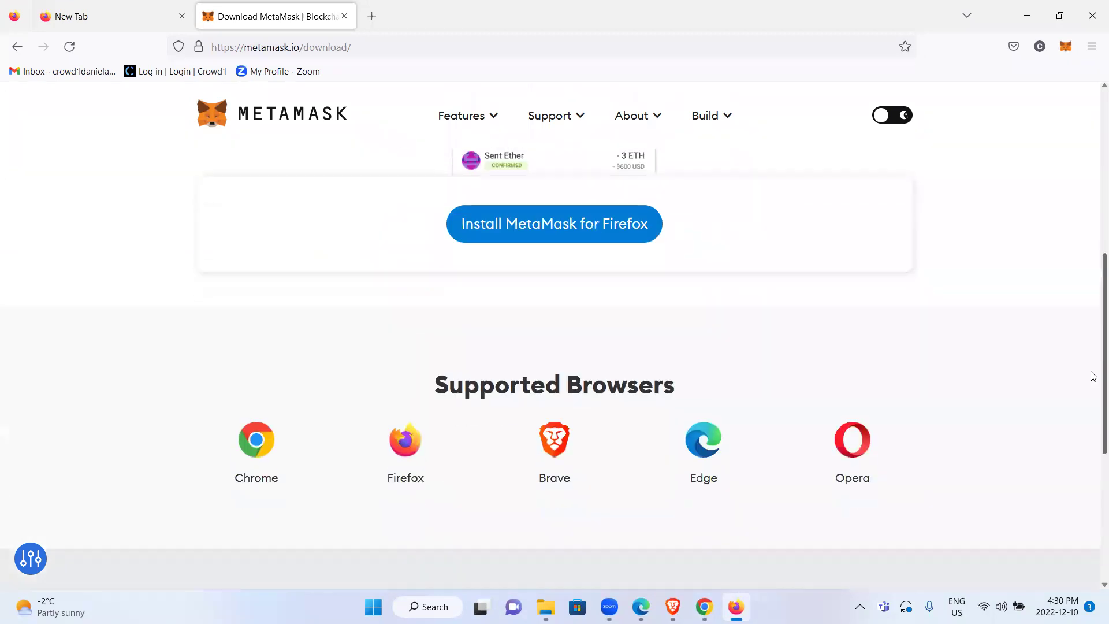
scroll(1092, 369, up, 1)
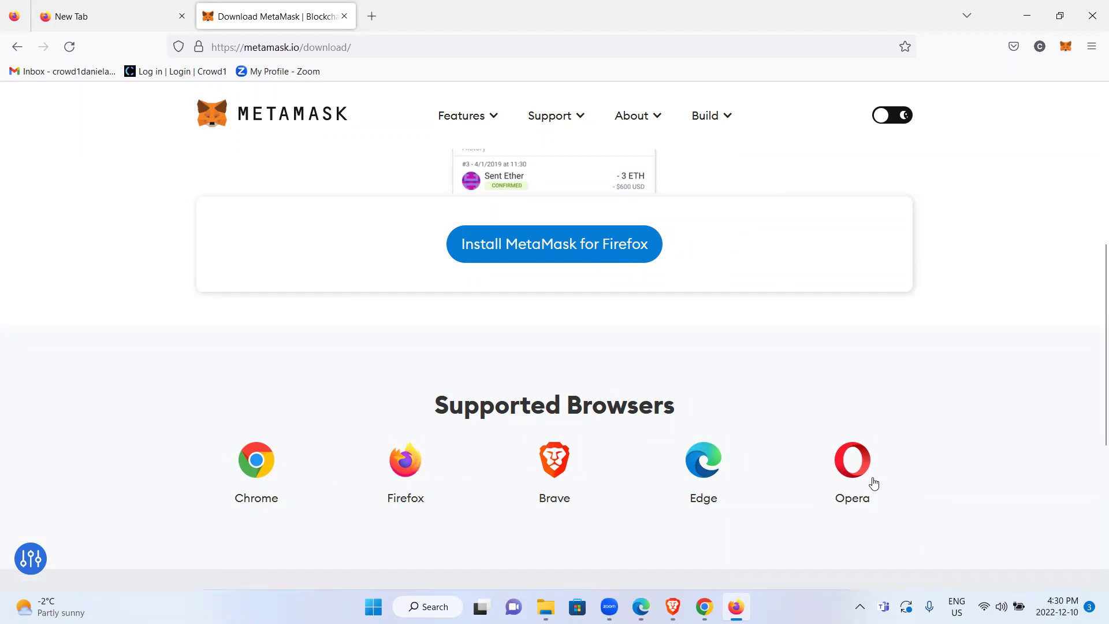
drag(1093, 423, 1091, 305)
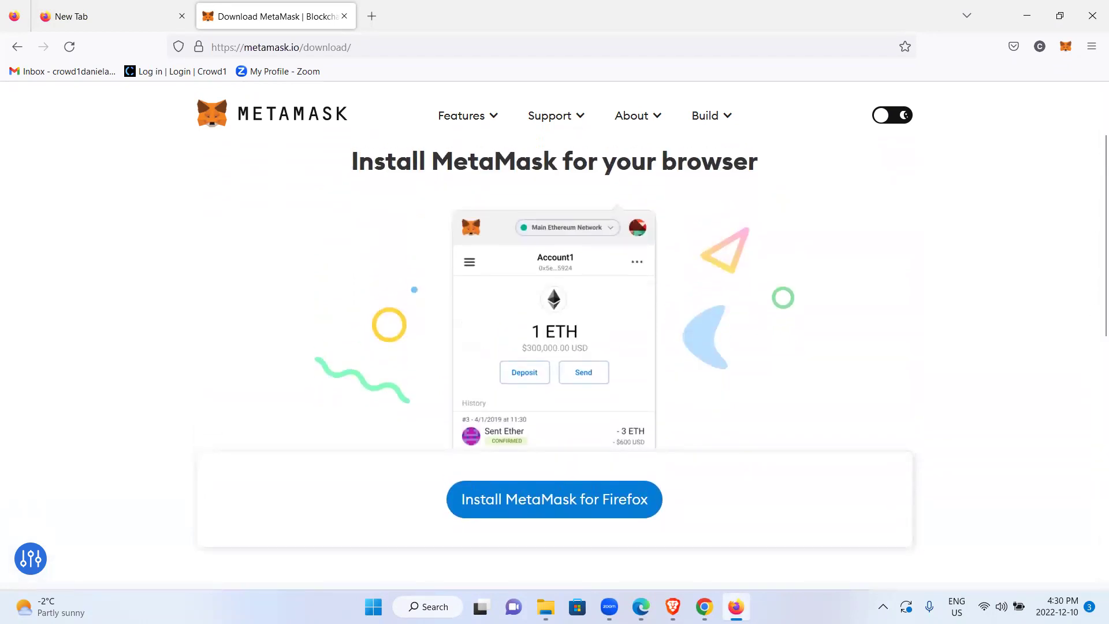
click(704, 606)
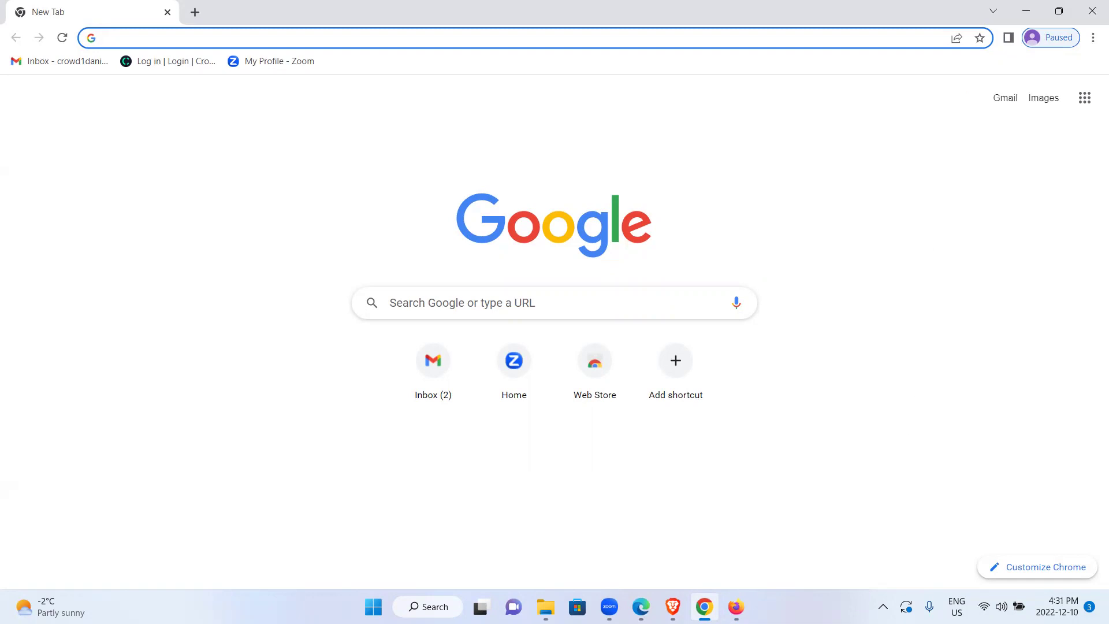
Alternate between Chrome and Firefox, ending on Firefox's MetaMask download page via its taskbar preview
click(735, 606)
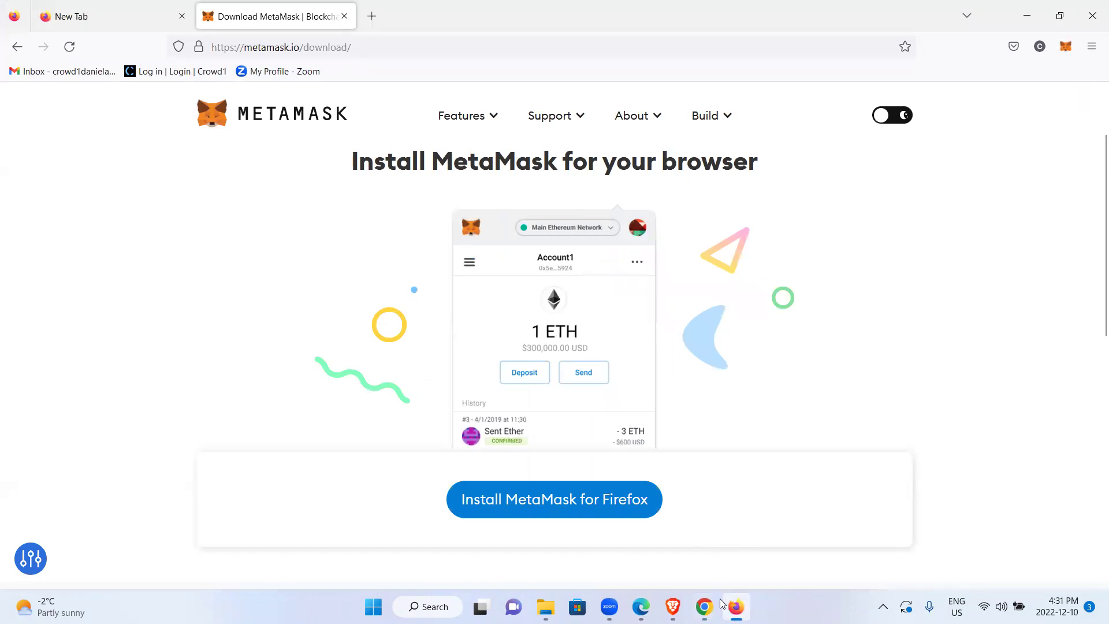
click(704, 606)
click(735, 606)
click(704, 607)
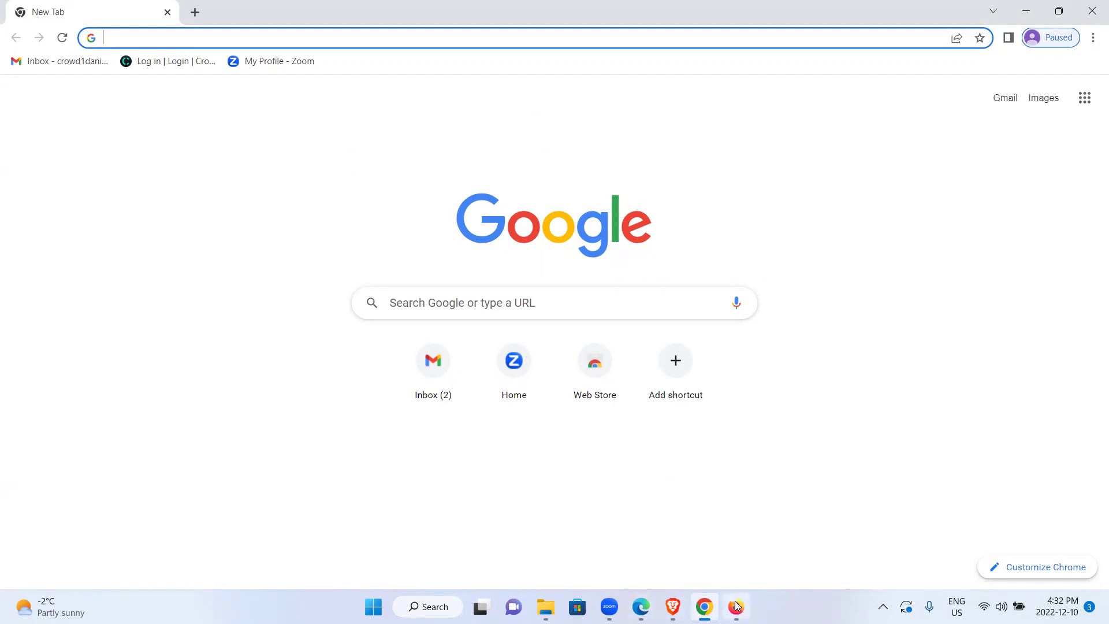
mouse_move(735, 606)
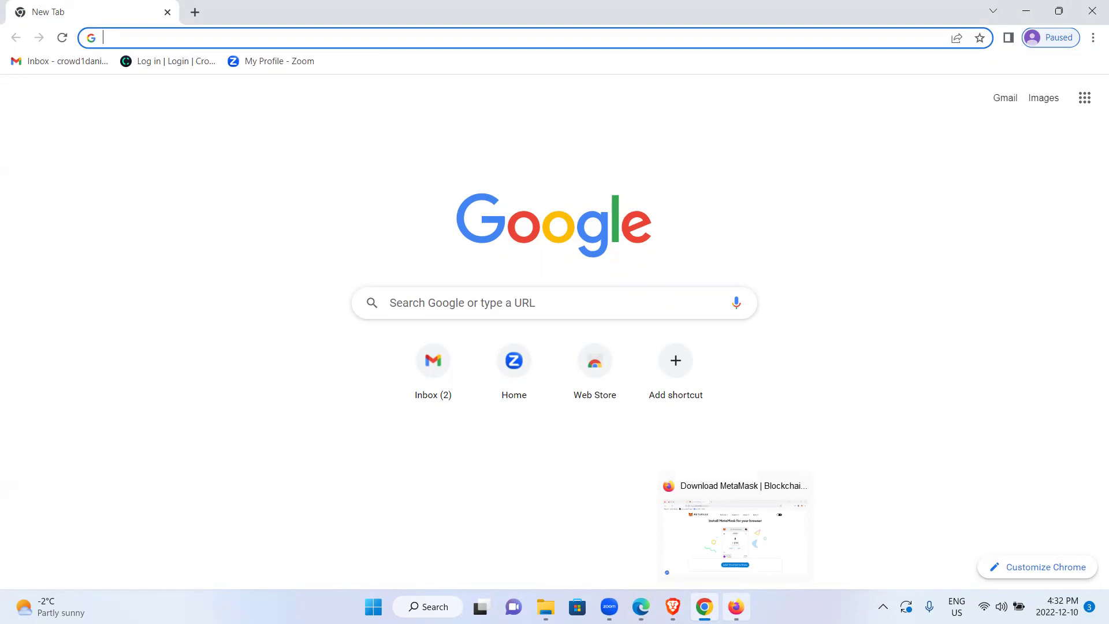
click(735, 532)
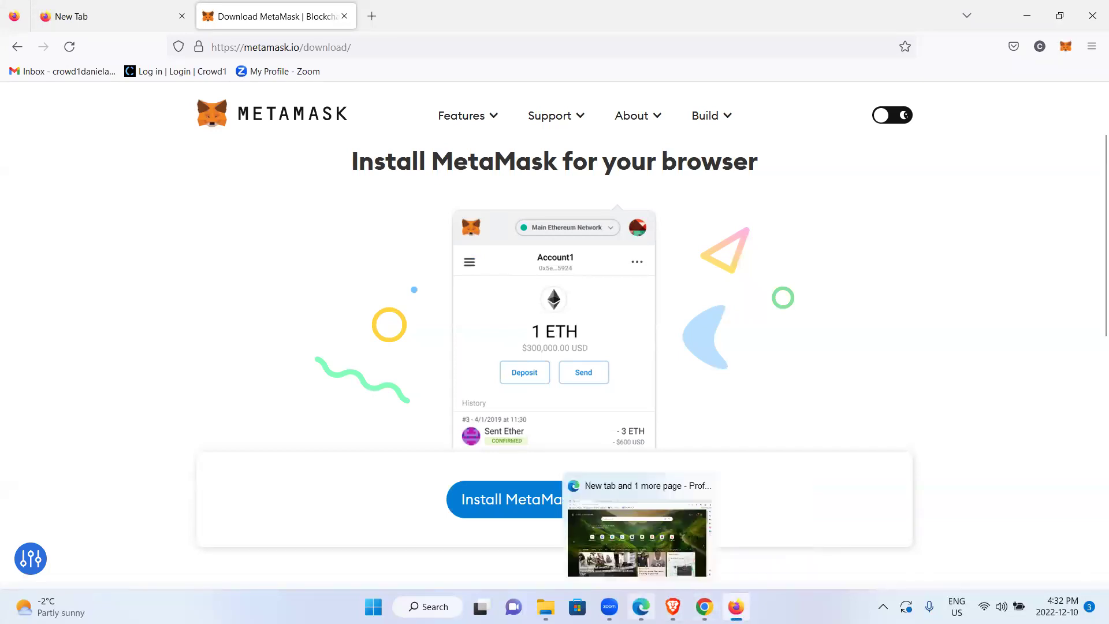
Bring Edge forward and scroll down its Toronto weather and news feed
mouse_move(640, 607)
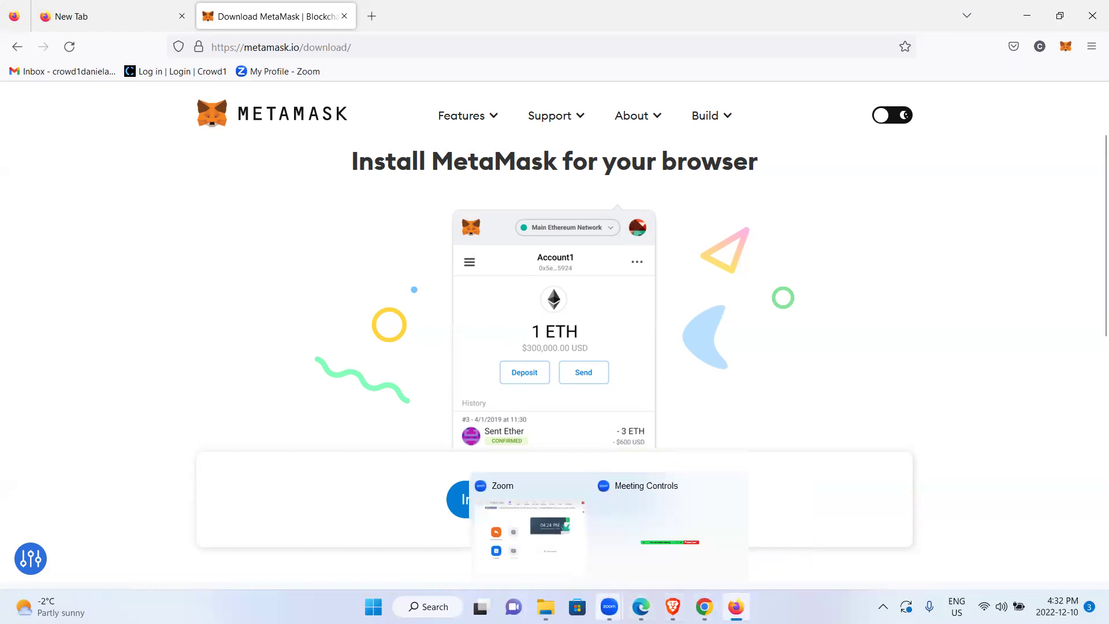
click(641, 606)
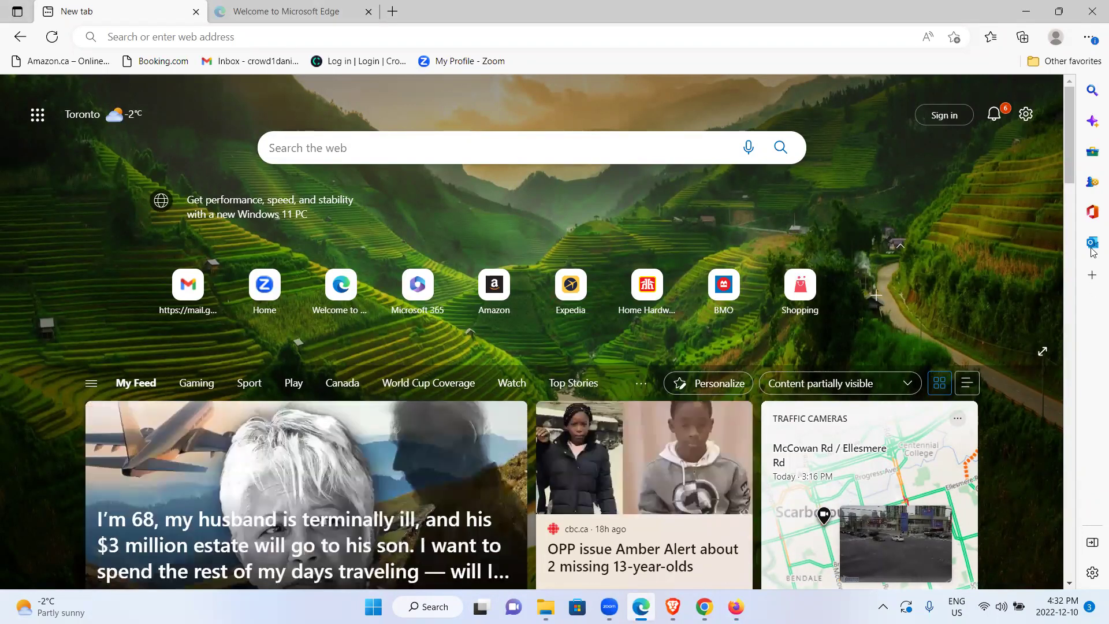
scroll(1093, 277, down, 5)
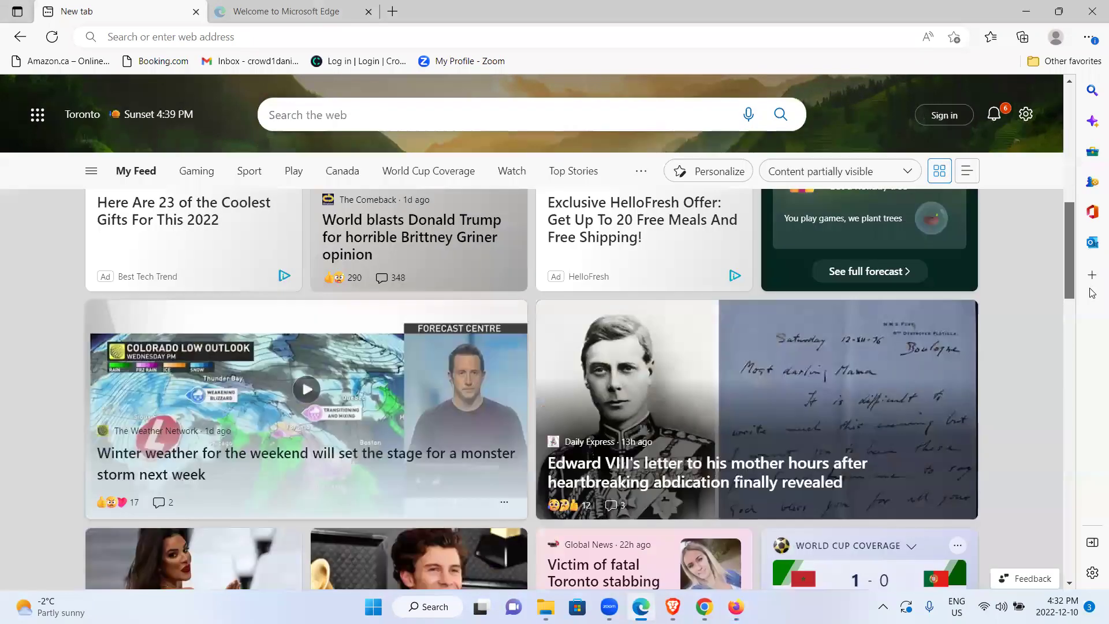
scroll(1092, 289, down, 3)
scroll(1069, 277, up, 4)
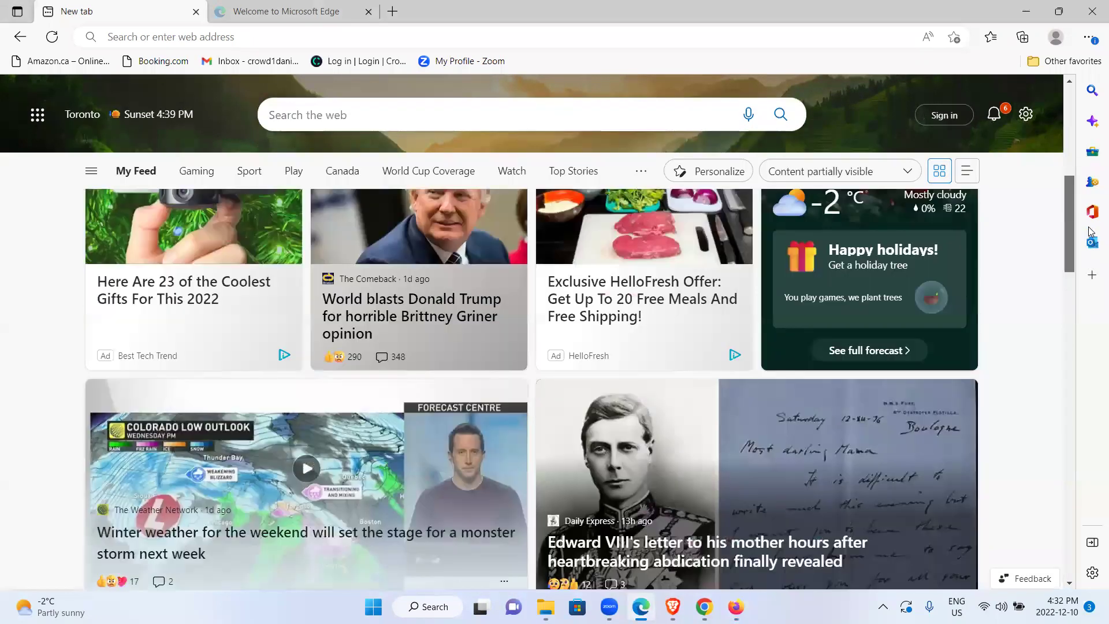
scroll(1066, 346, down, 8)
Scroll the Edge feed back to the top, then switch to the Brave window
scroll(1064, 428, down, 8)
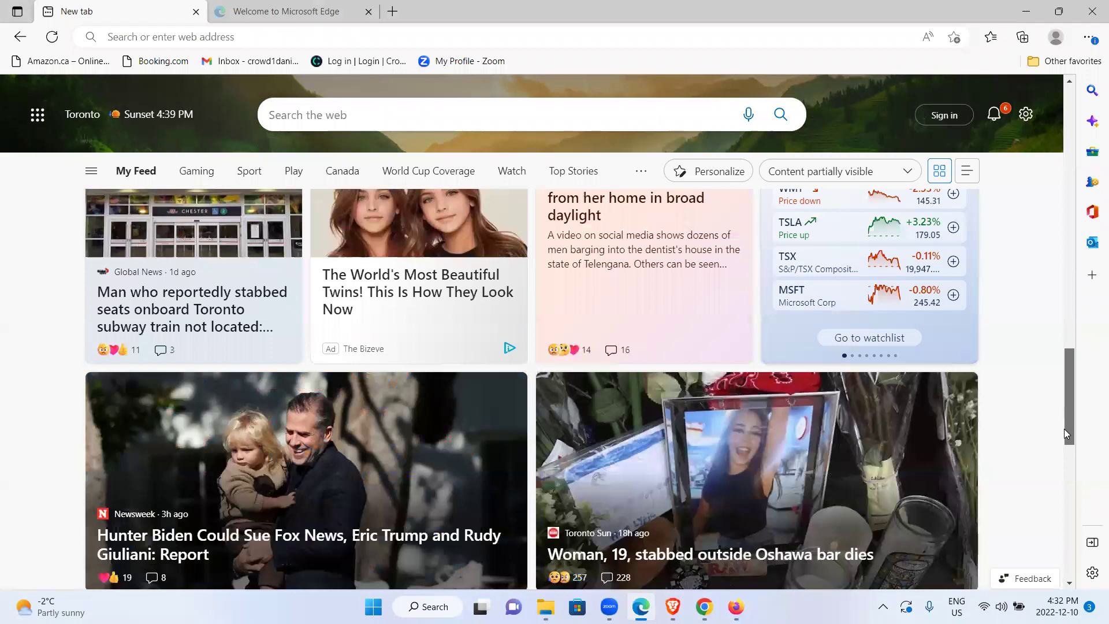
scroll(1057, 279, up, 5)
scroll(1057, 278, down, 5)
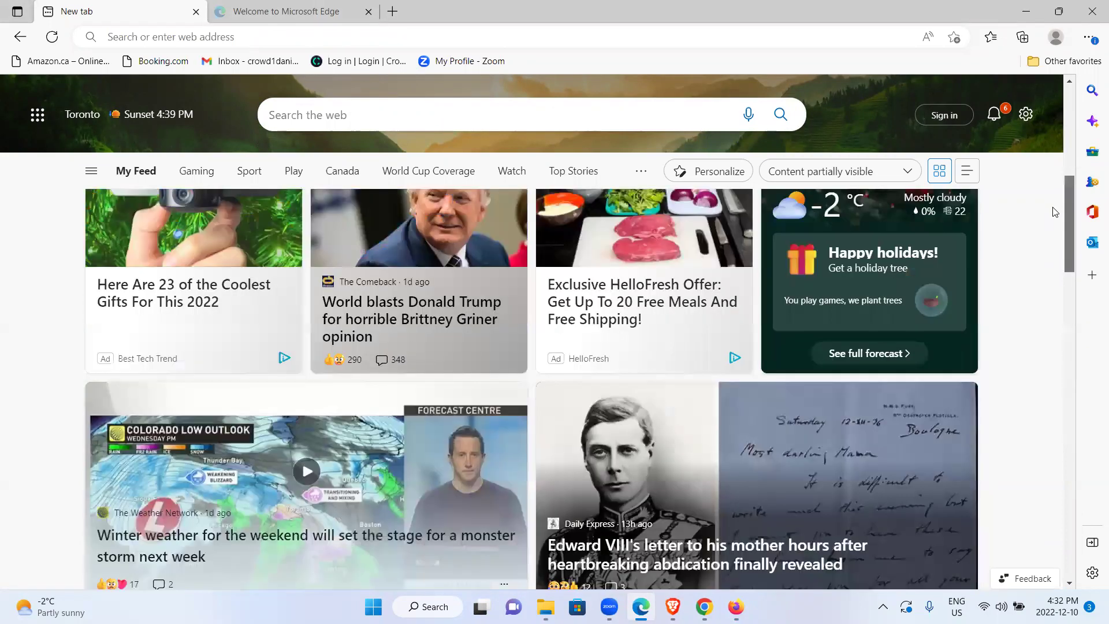
scroll(1045, 173, up, 10)
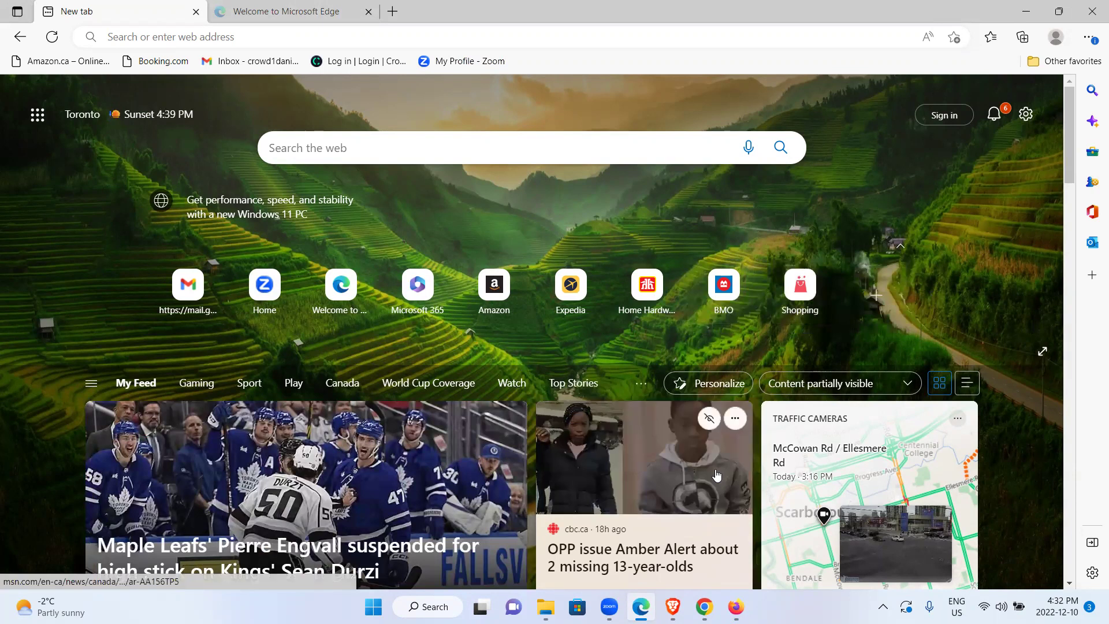
mouse_move(672, 606)
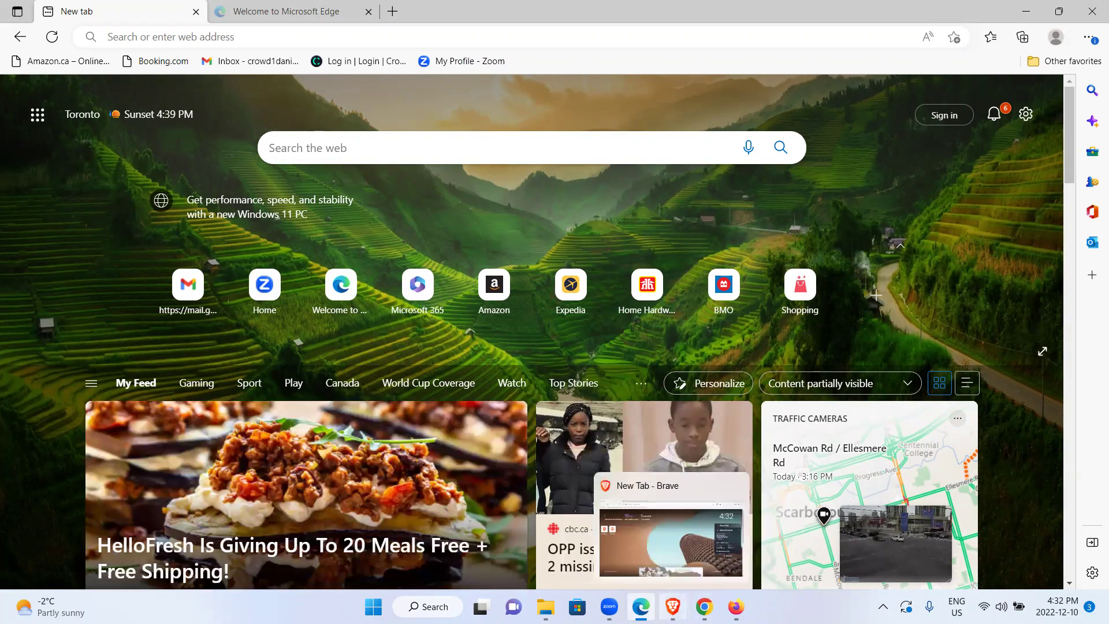
click(673, 606)
In Brave, dismiss the Chess.com notification and open the brave.com browser comparison tab
click(193, 35)
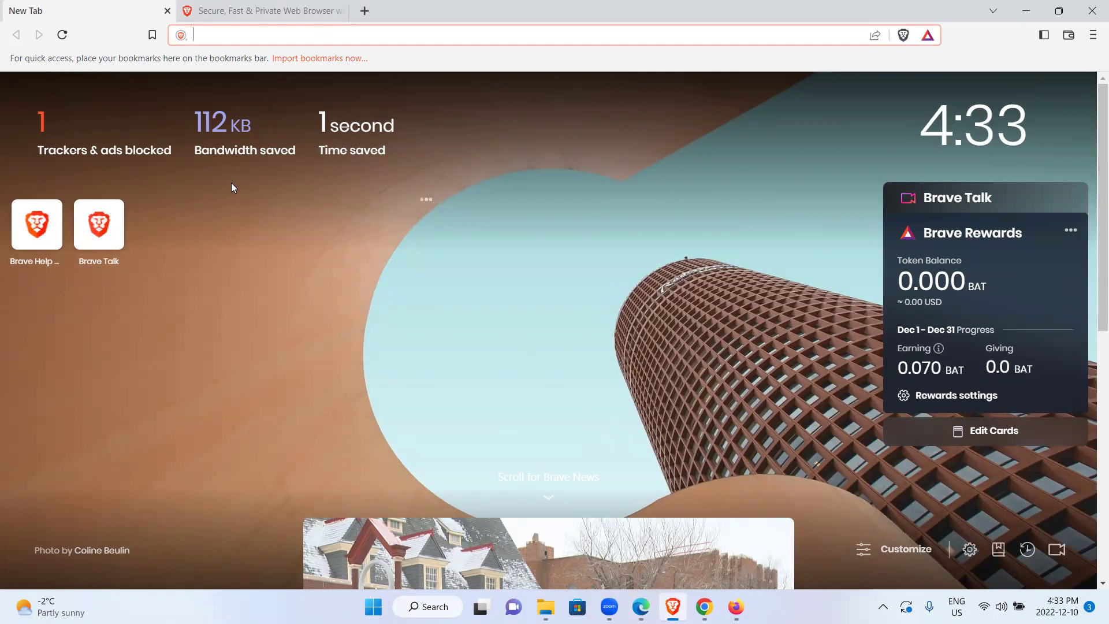
drag(1094, 269, 1092, 111)
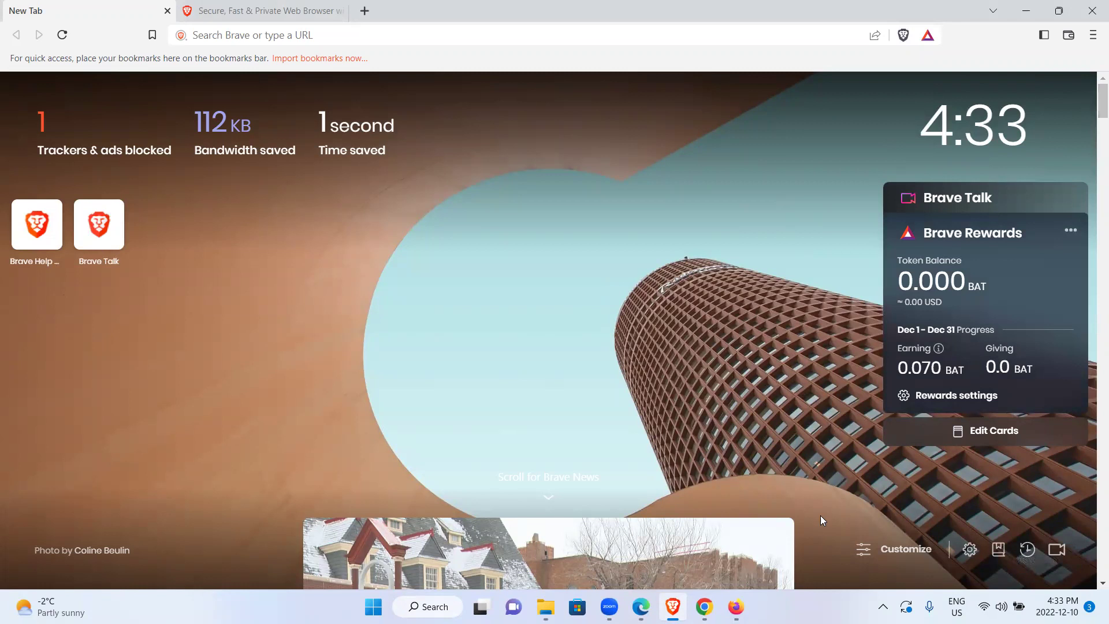
mouse_move(736, 606)
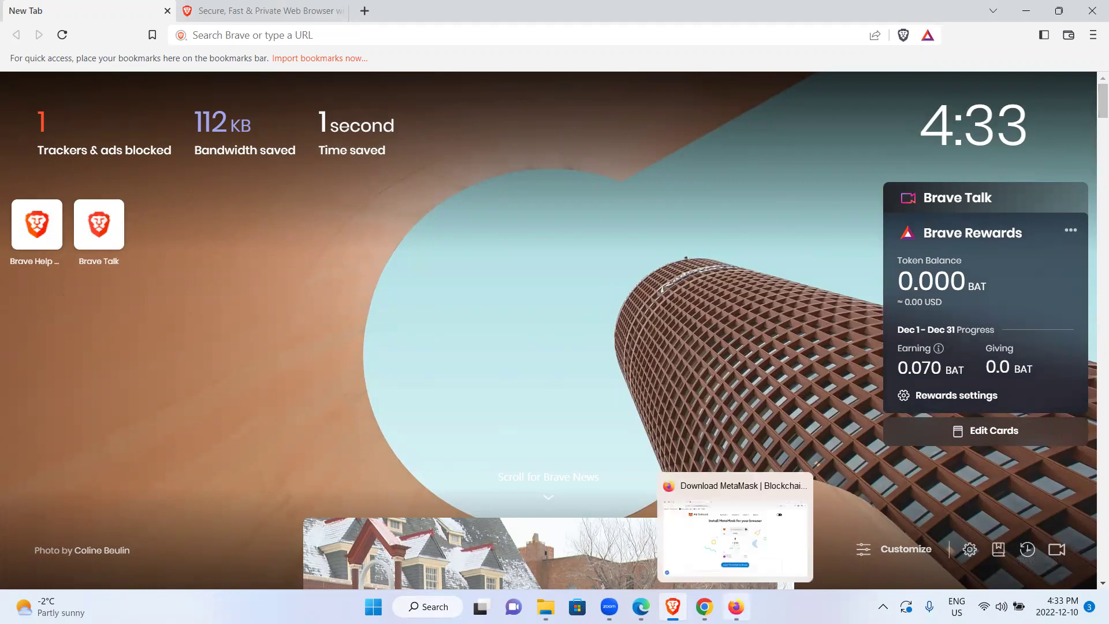
mouse_move(641, 606)
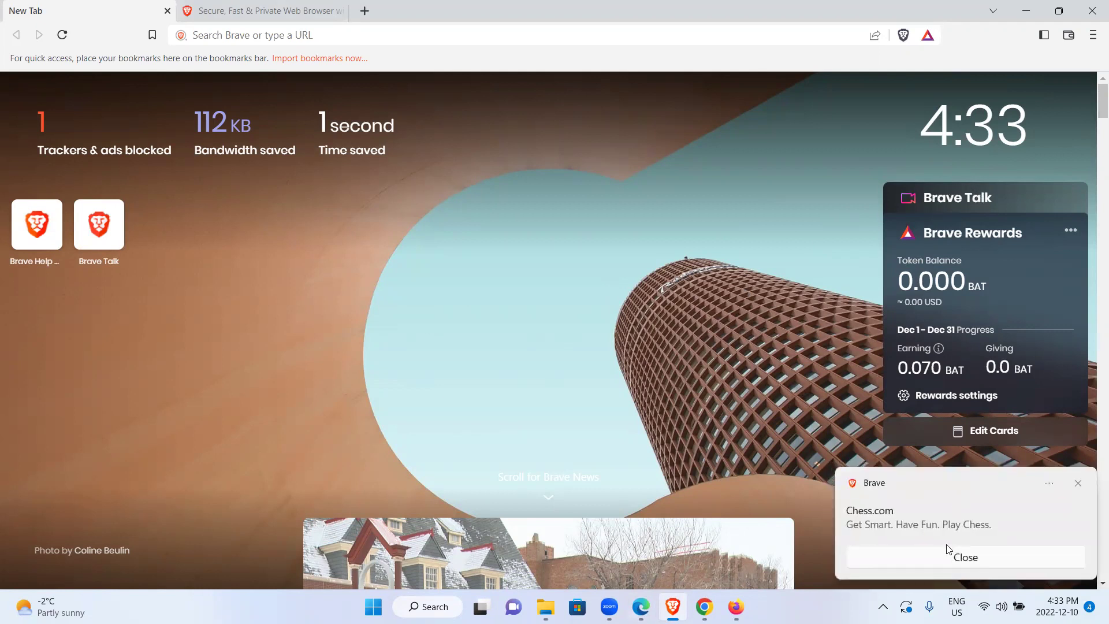
click(946, 562)
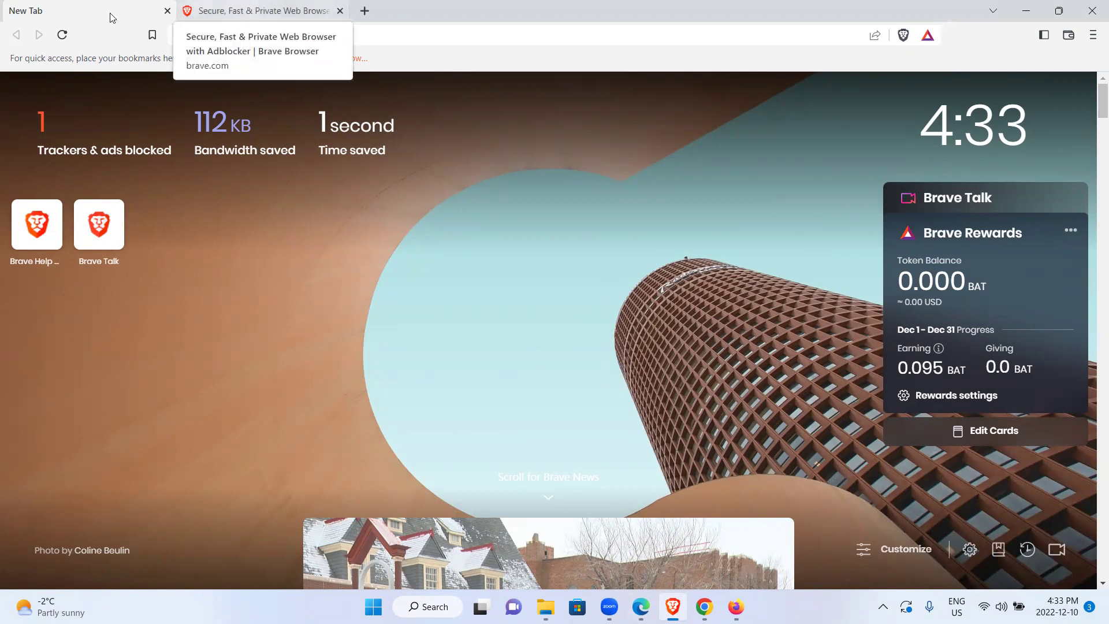
click(274, 11)
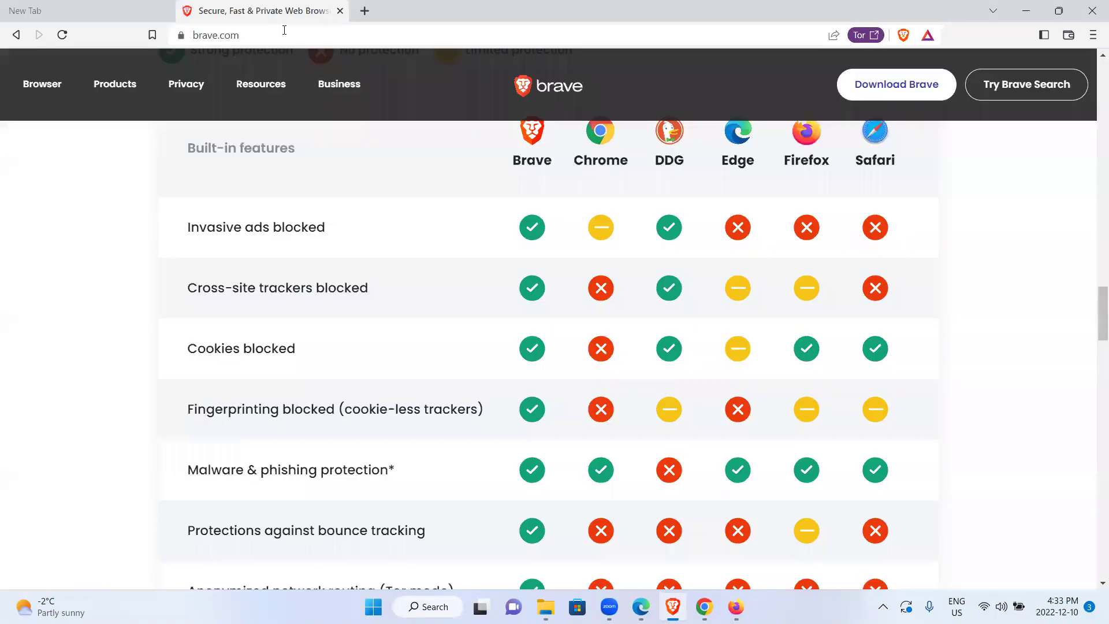
scroll(1093, 300, up, 2)
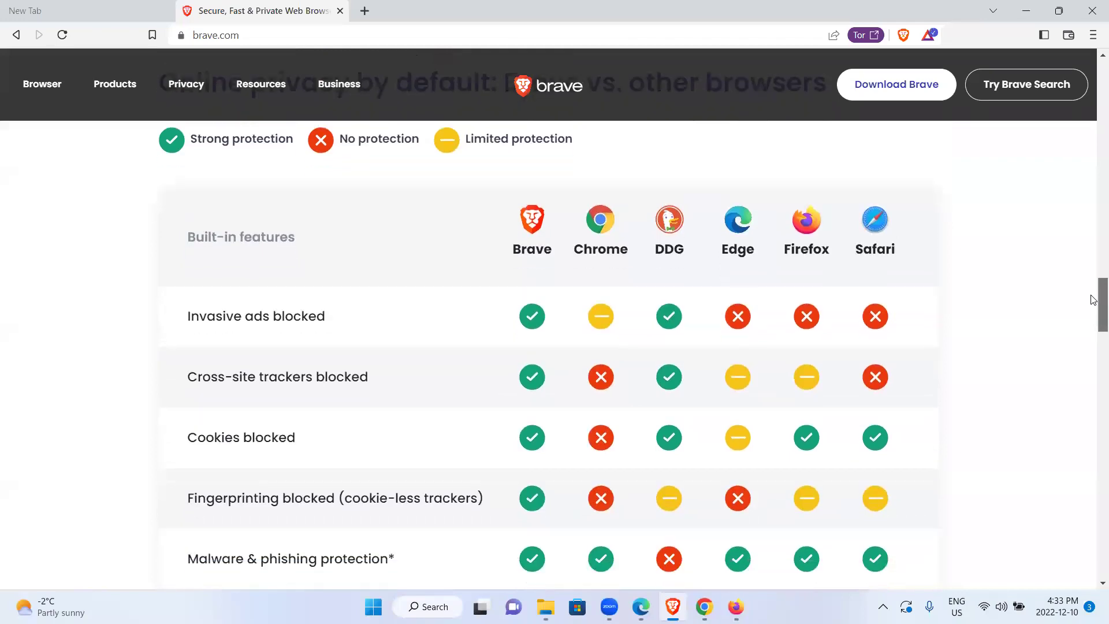
drag(1093, 300, 1093, 293)
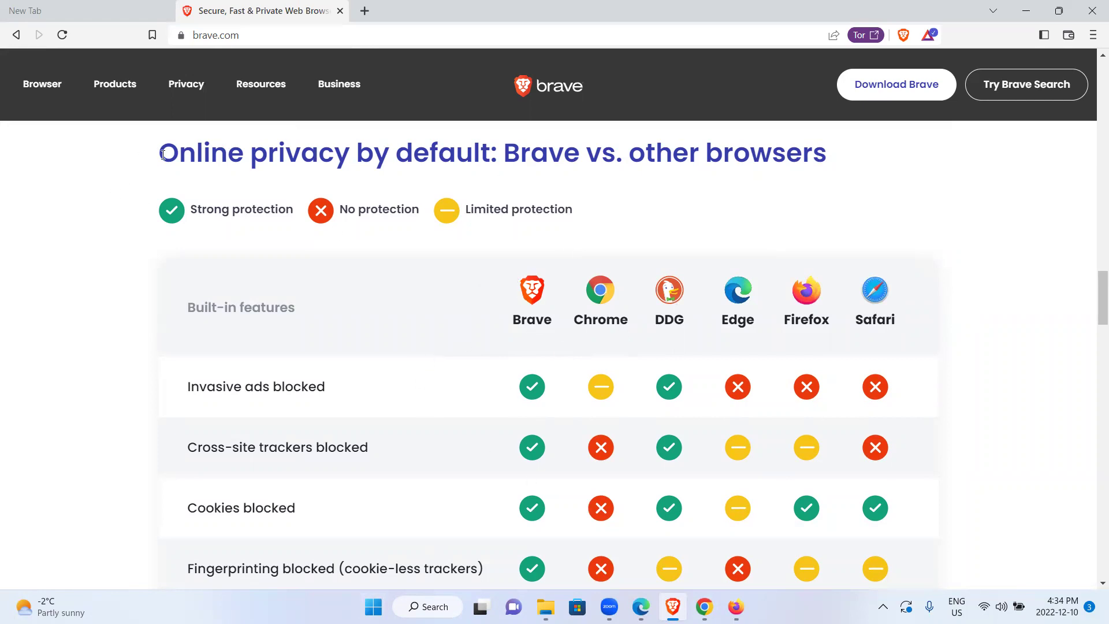
drag(155, 152, 415, 165)
click(422, 166)
drag(1099, 309, 1093, 323)
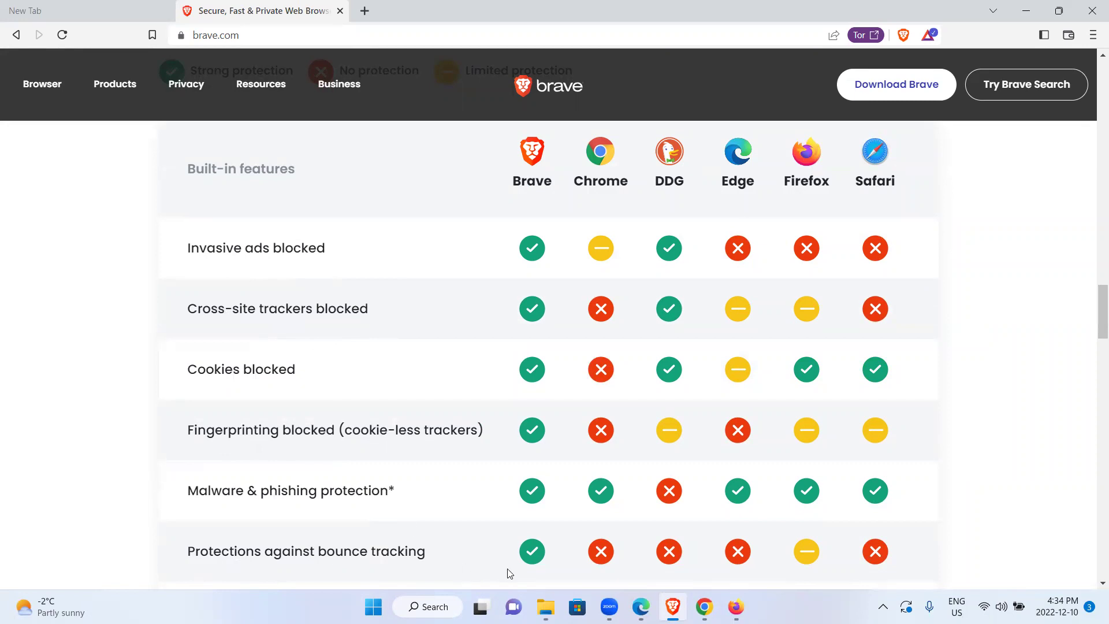
click(1094, 345)
drag(1094, 344, 1094, 307)
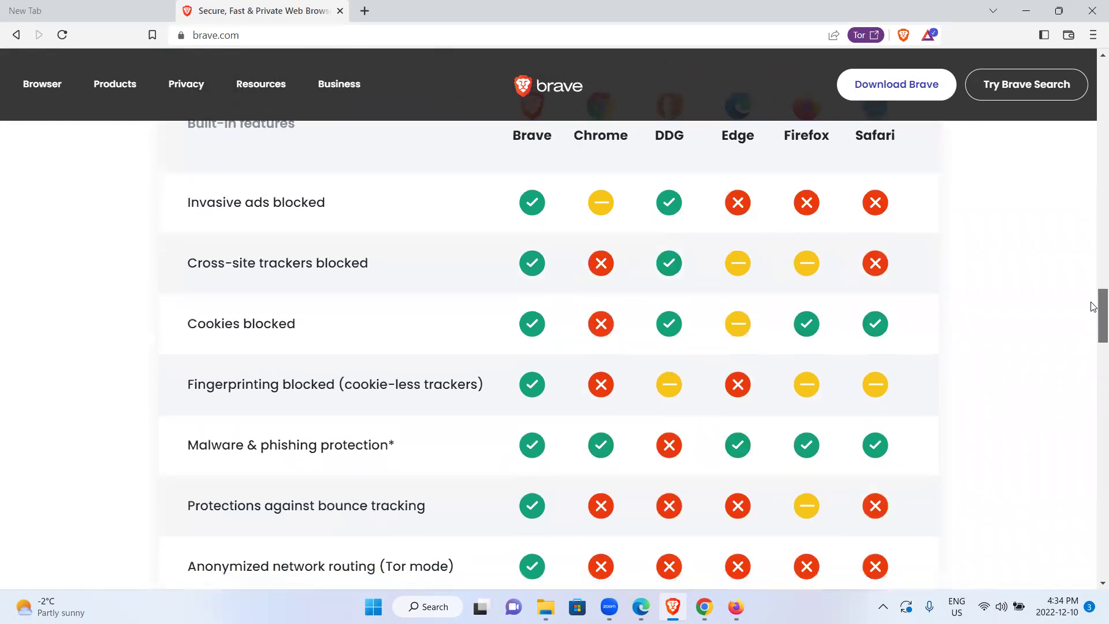
drag(1094, 306, 1094, 302)
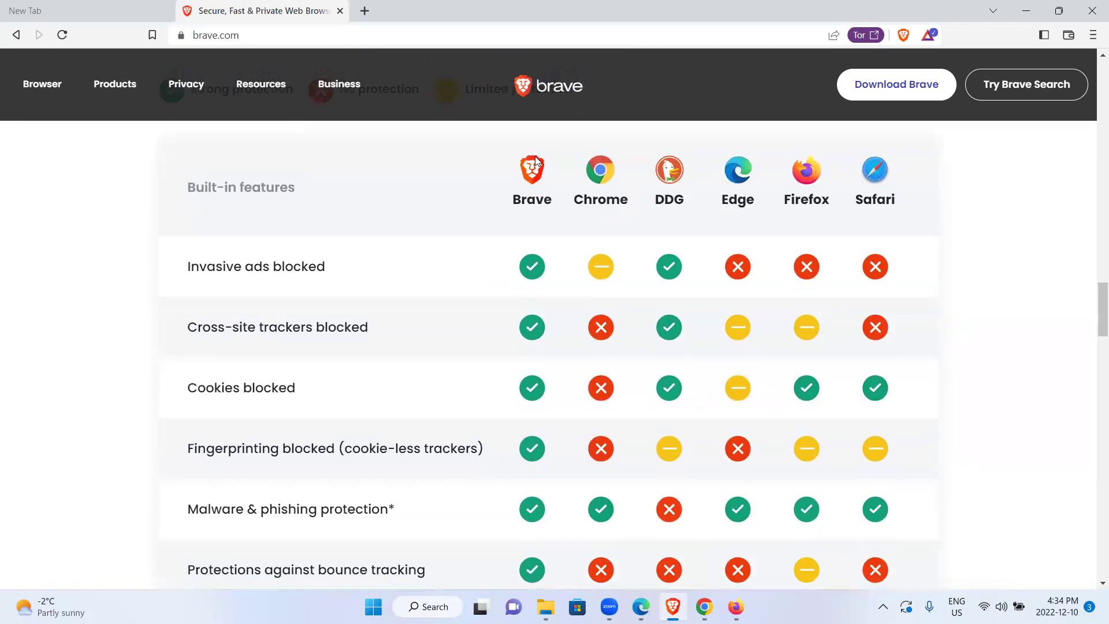
mouse_move(1093, 311)
mouse_down()
mouse_move(1093, 322)
mouse_move(1095, 292)
mouse_move(1093, 349)
mouse_move(1093, 330)
mouse_up()
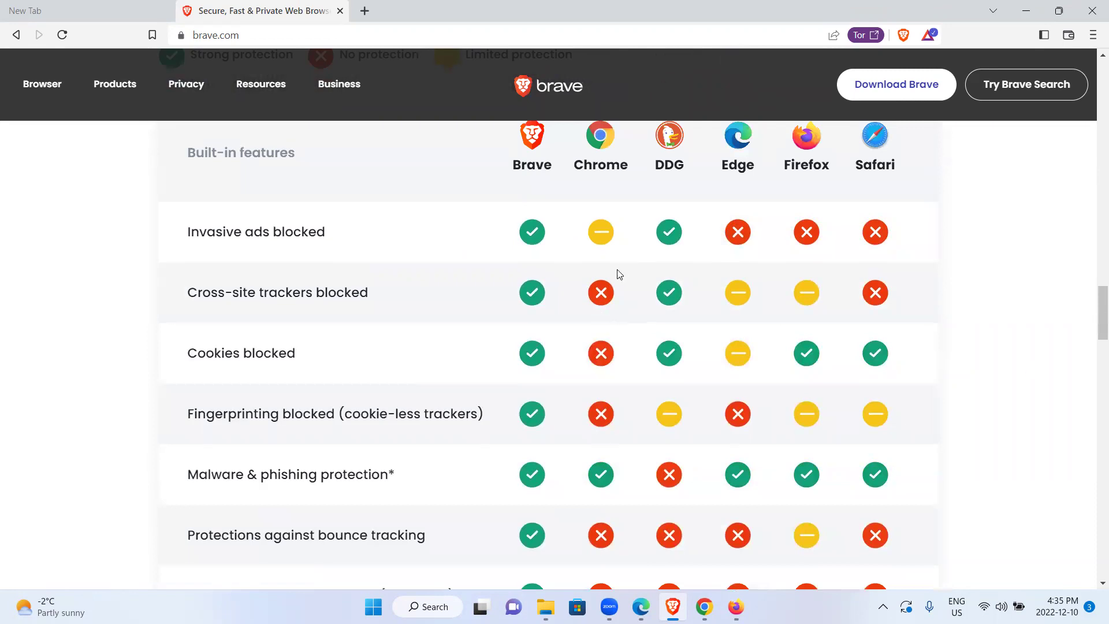
drag(1093, 325, 1093, 317)
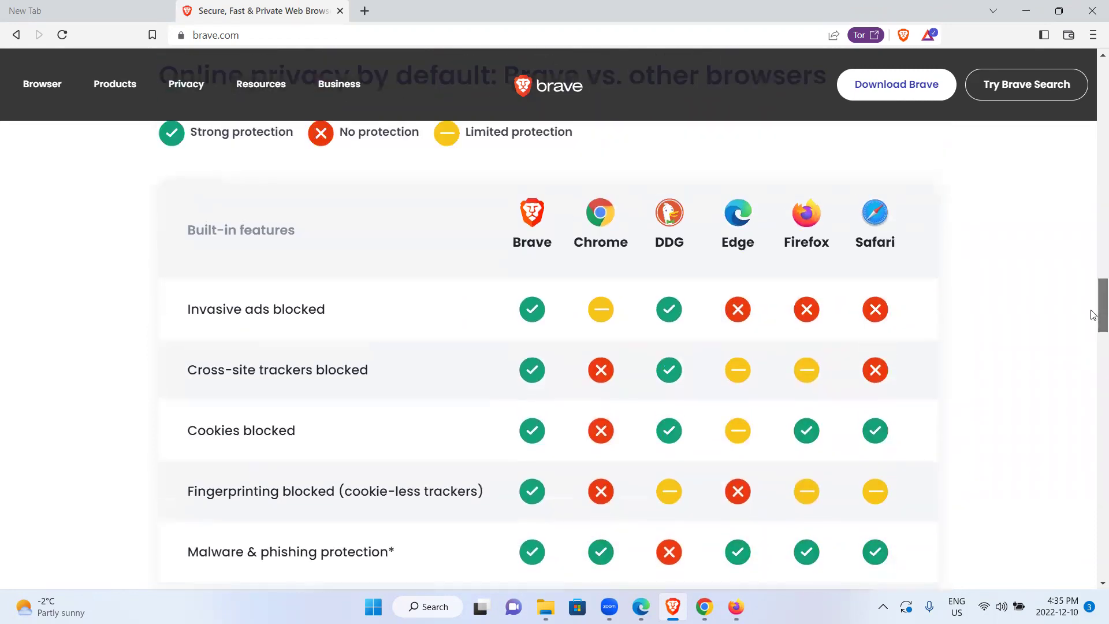
scroll(1093, 314, up, 1)
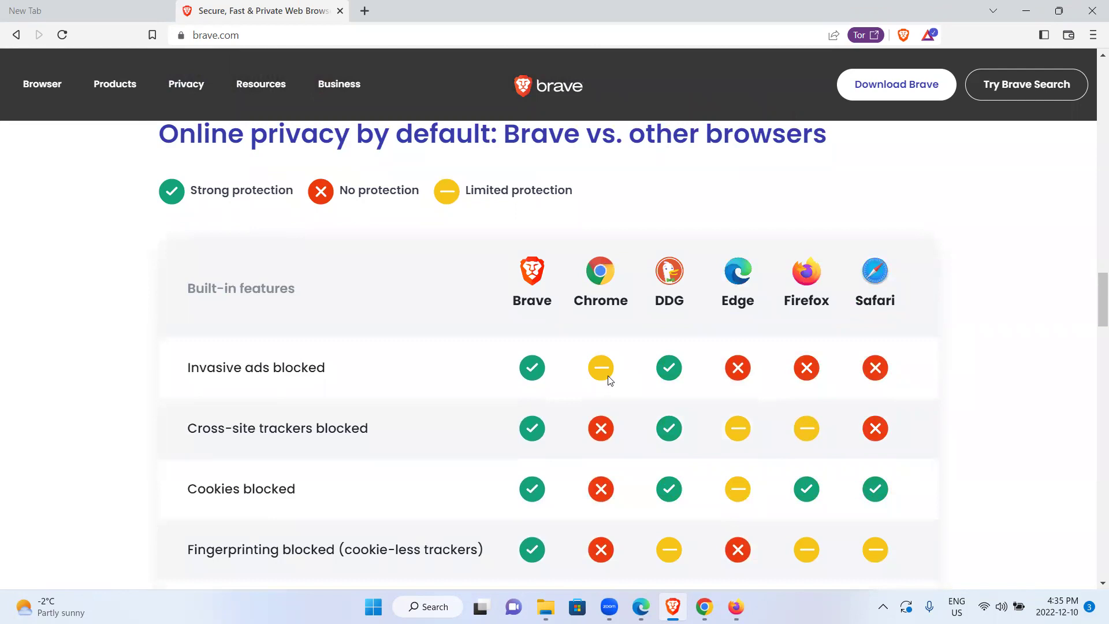
scroll(1094, 339, down, 3)
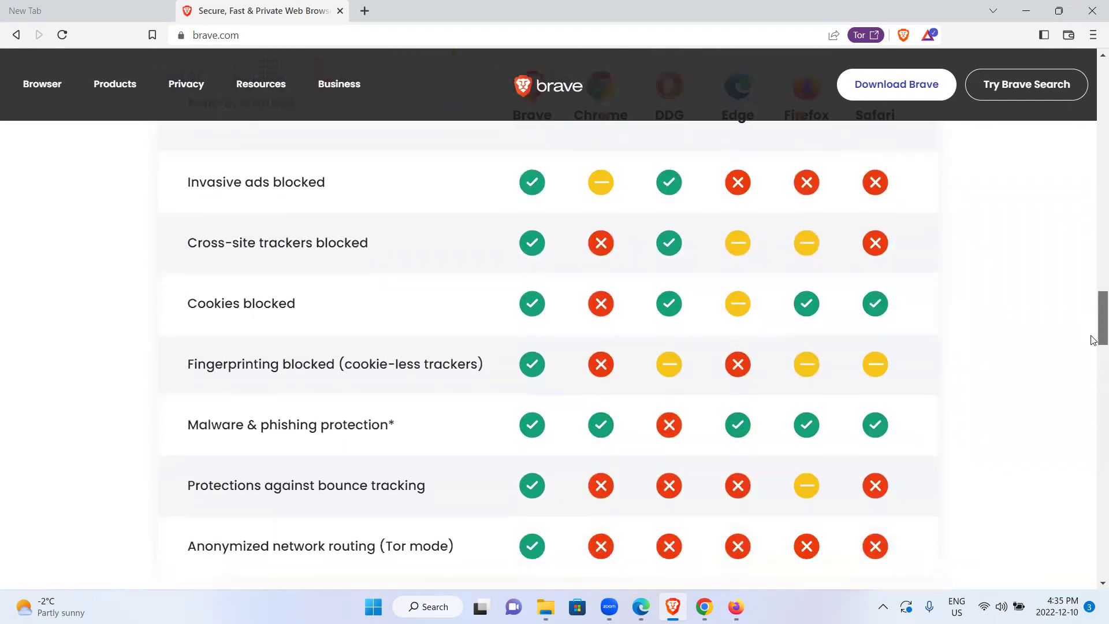
scroll(1093, 340, down, 1)
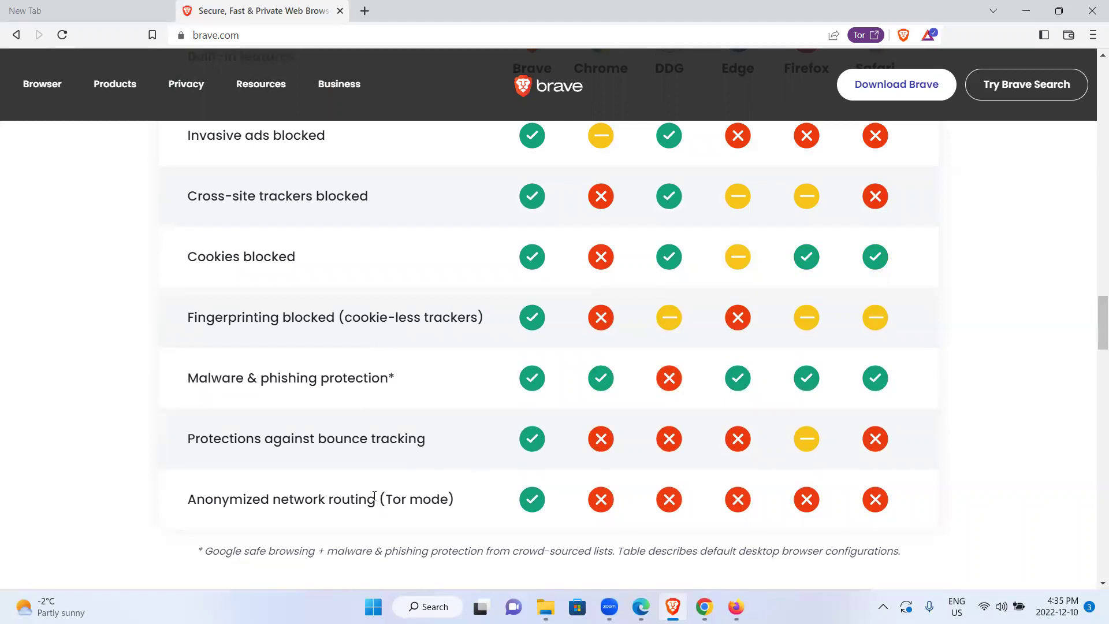
drag(1092, 305, 1092, 304)
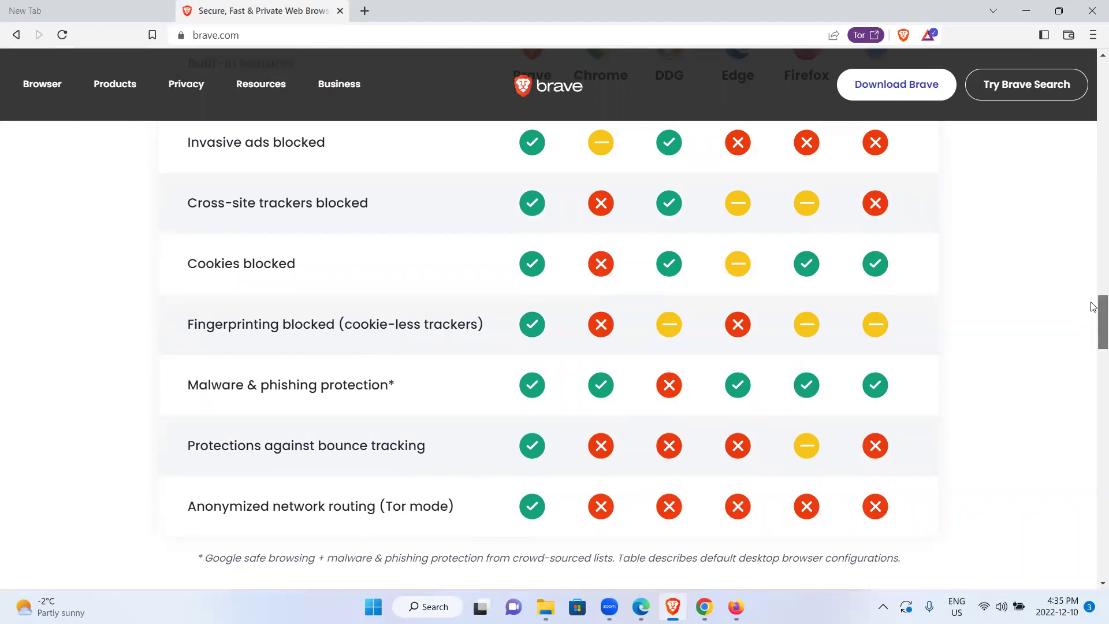
scroll(1092, 304, up, 4)
scroll(1092, 297, down, 1)
scroll(1093, 298, down, 3)
scroll(1098, 306, up, 3)
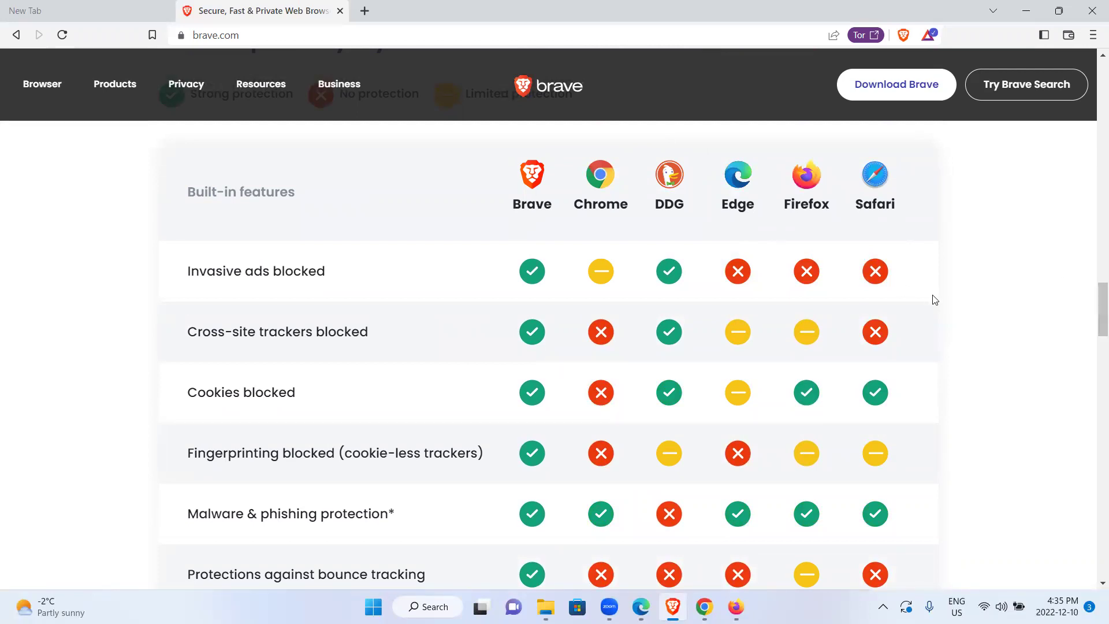
mouse_move(1093, 326)
mouse_down()
mouse_move(1093, 341)
mouse_move(1094, 313)
mouse_move(1093, 341)
mouse_move(1061, 314)
mouse_move(1093, 309)
mouse_up()
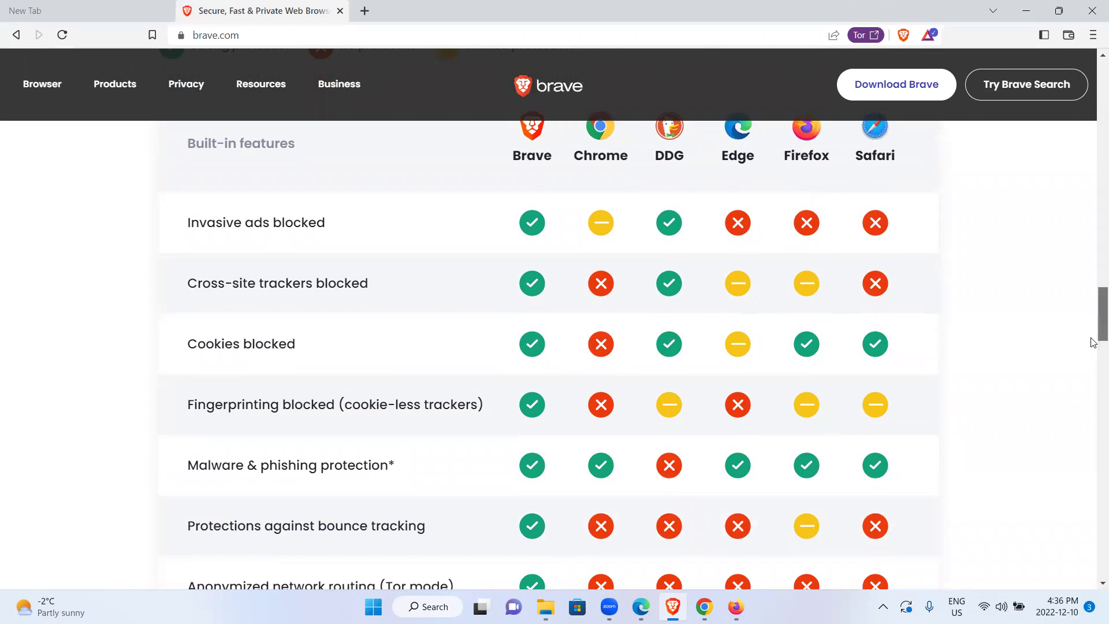
scroll(1093, 341, down, 3)
scroll(848, 403, up, 1)
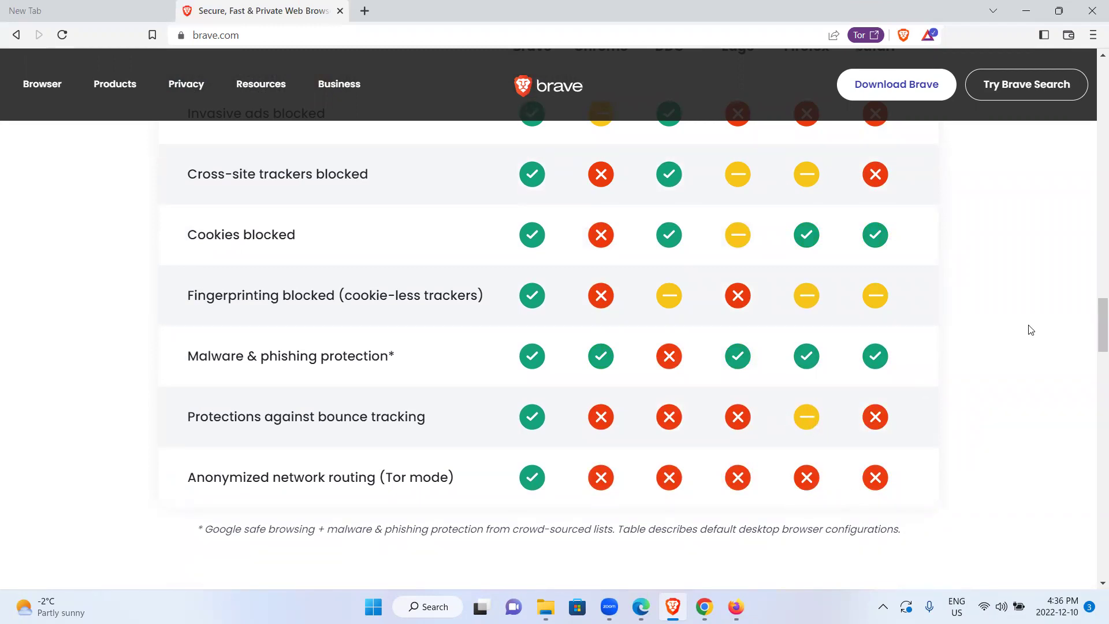
scroll(1093, 324, up, 4)
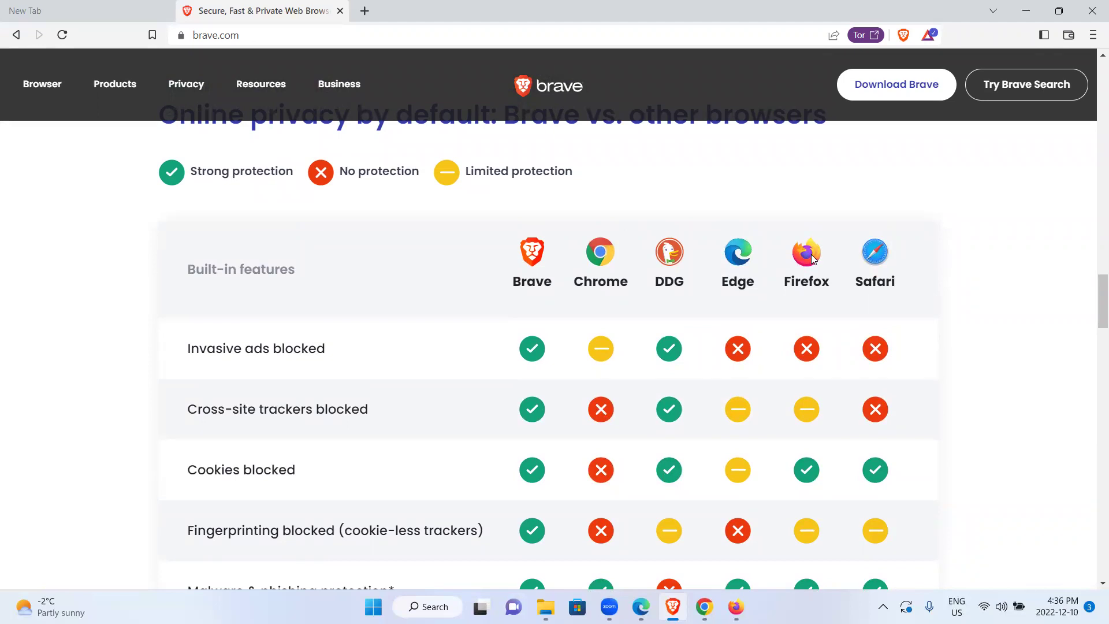
Search 'gmail' in a new Brave tab and open the Gmail - Google result
click(365, 12)
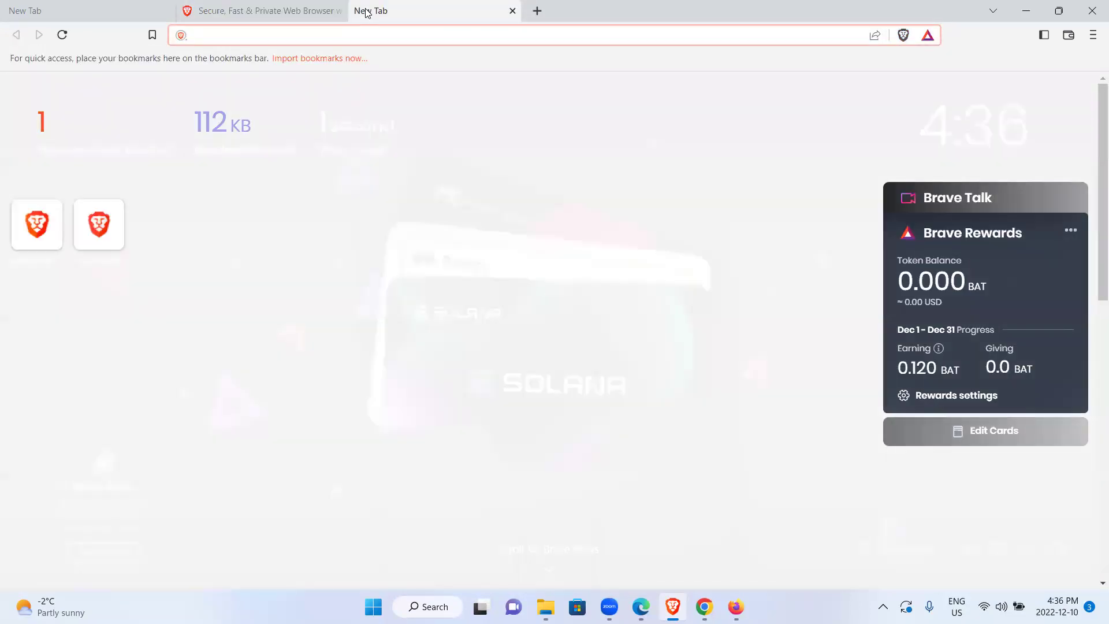
text(gmail)
key(Return)
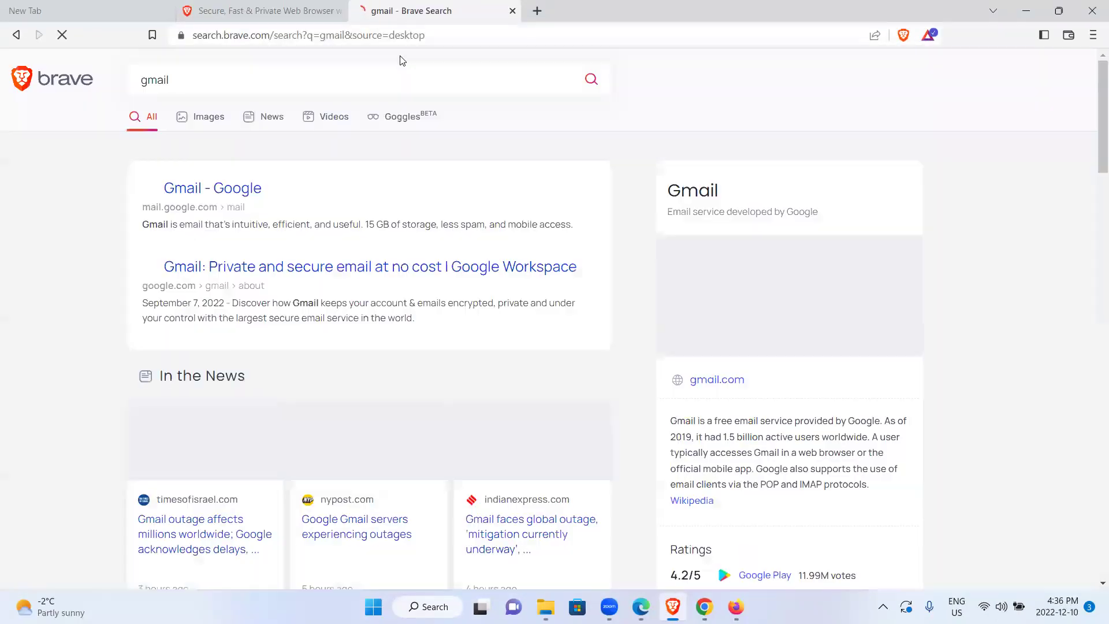
click(218, 195)
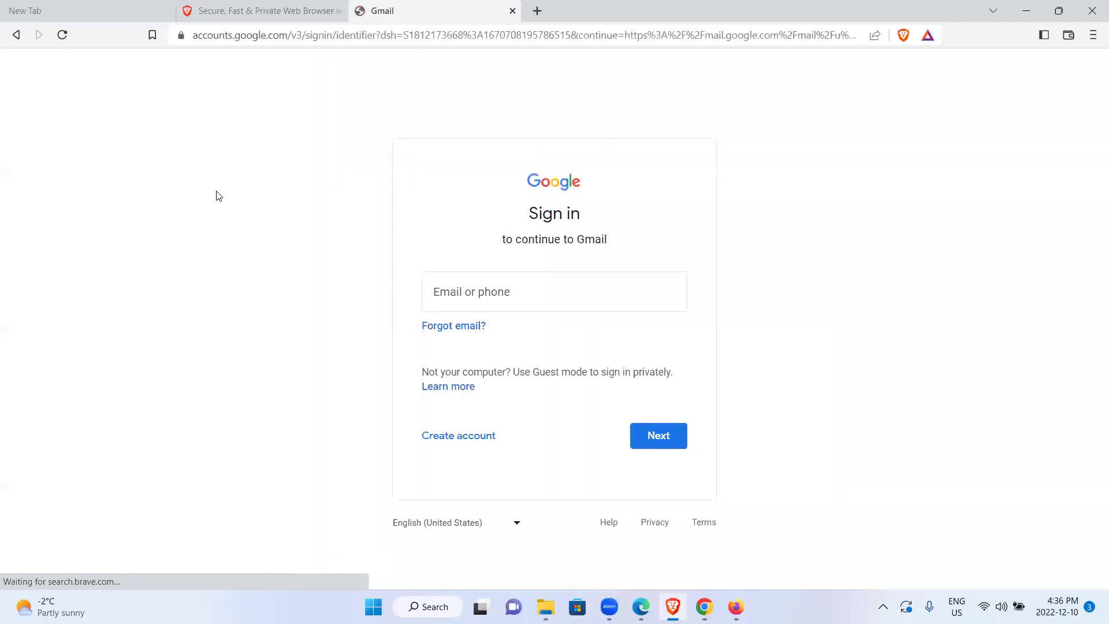
Sign in to Gmail by submitting the account's email address and then its password
click(593, 299)
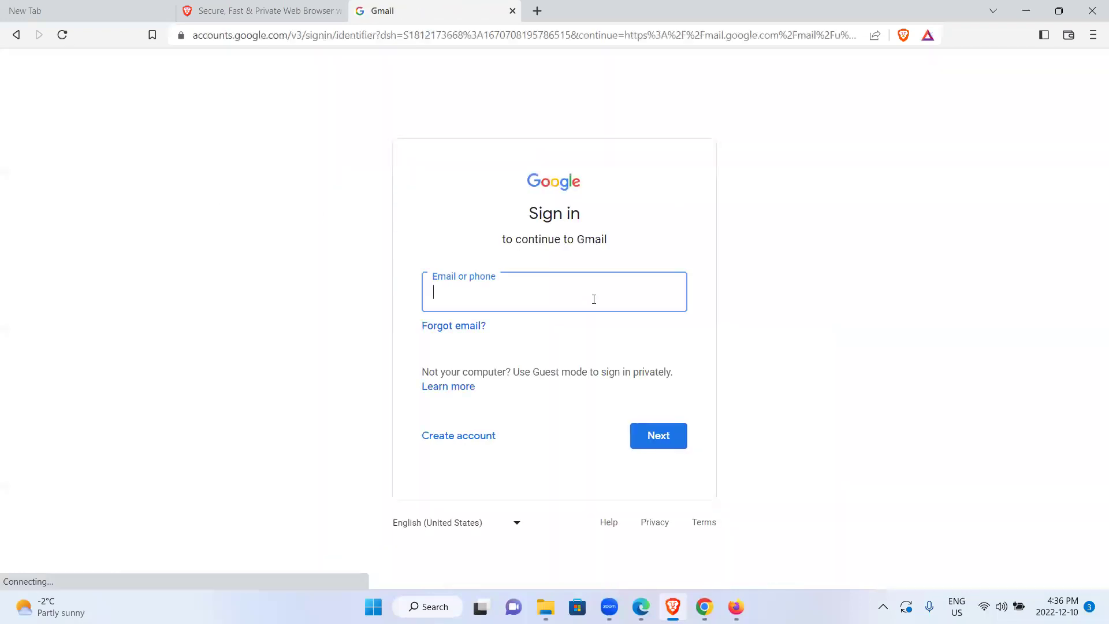
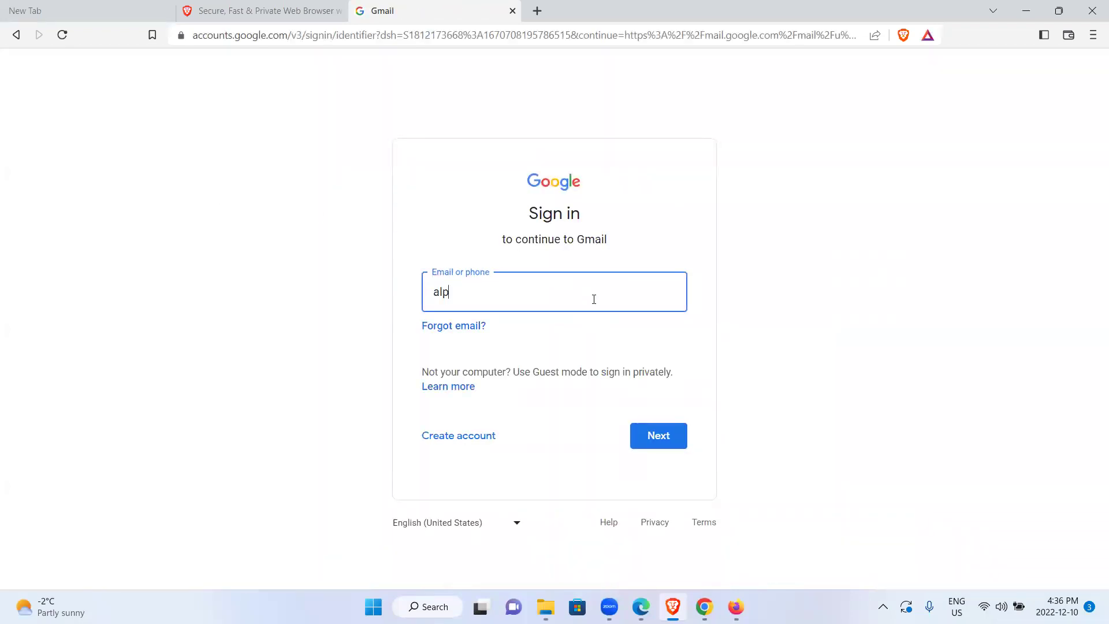
key(Return)
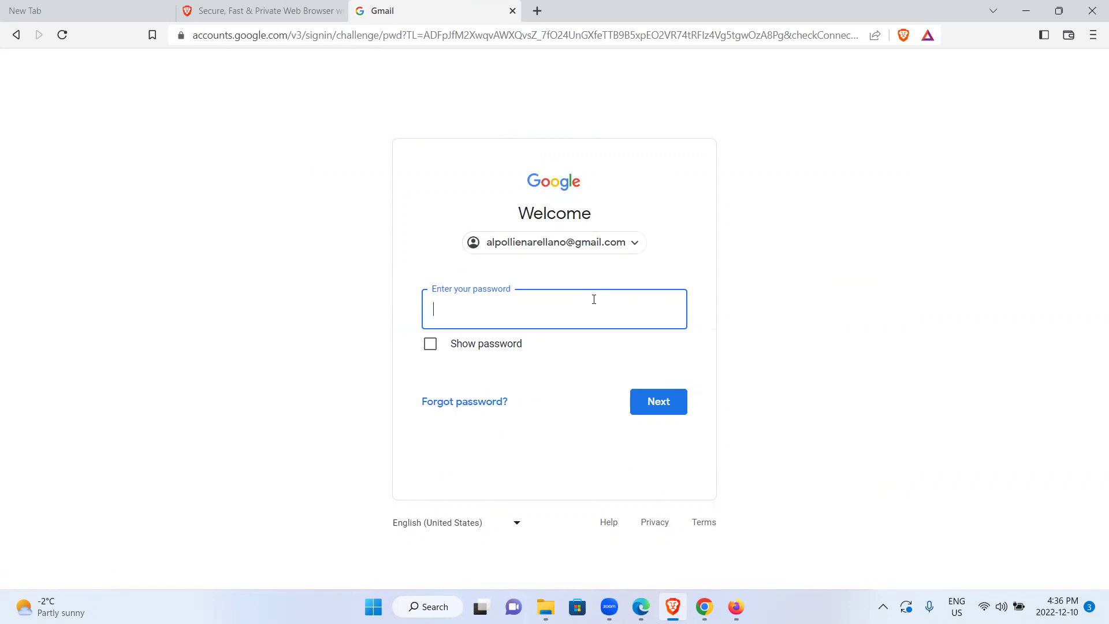
text(••••••••••••••)
key(Return)
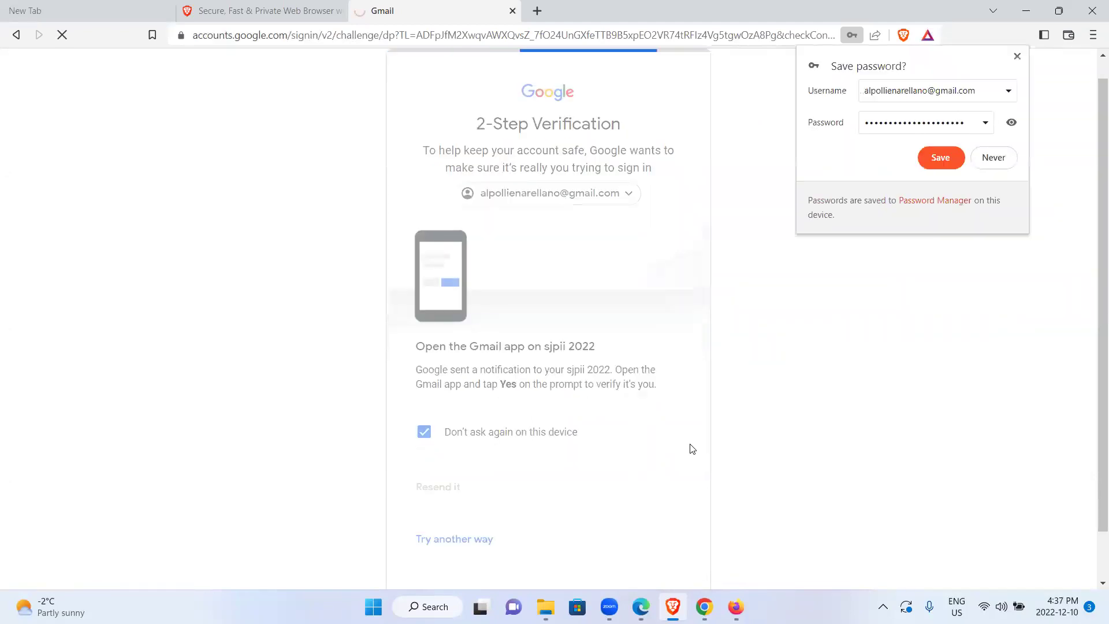
Decline saving the password, then flip to the brave.com tab and back to Gmail
click(905, 161)
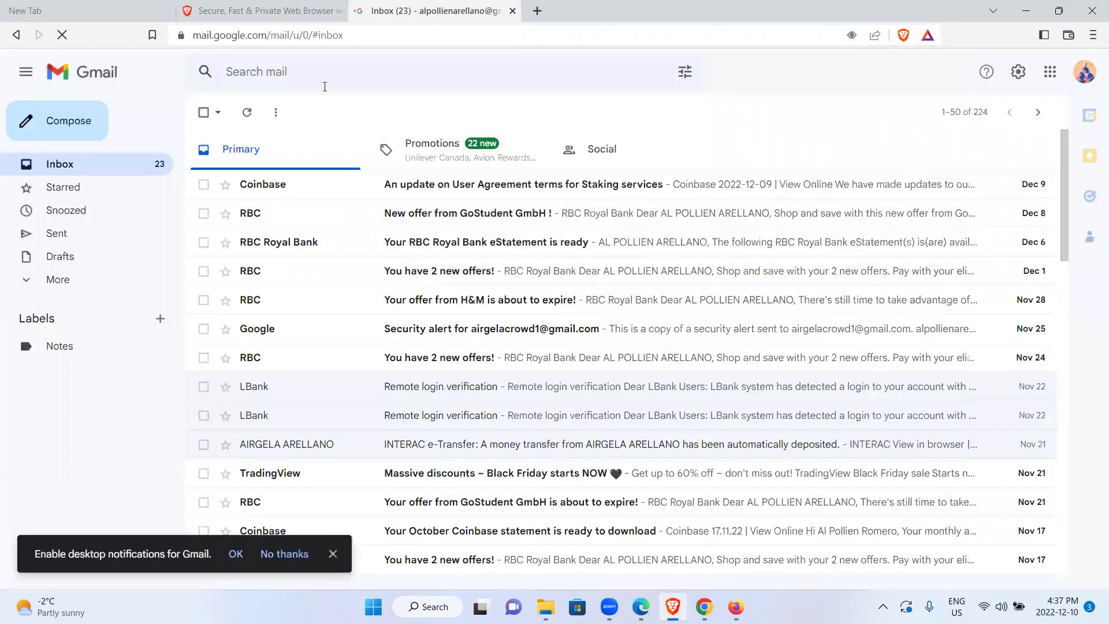
click(253, 12)
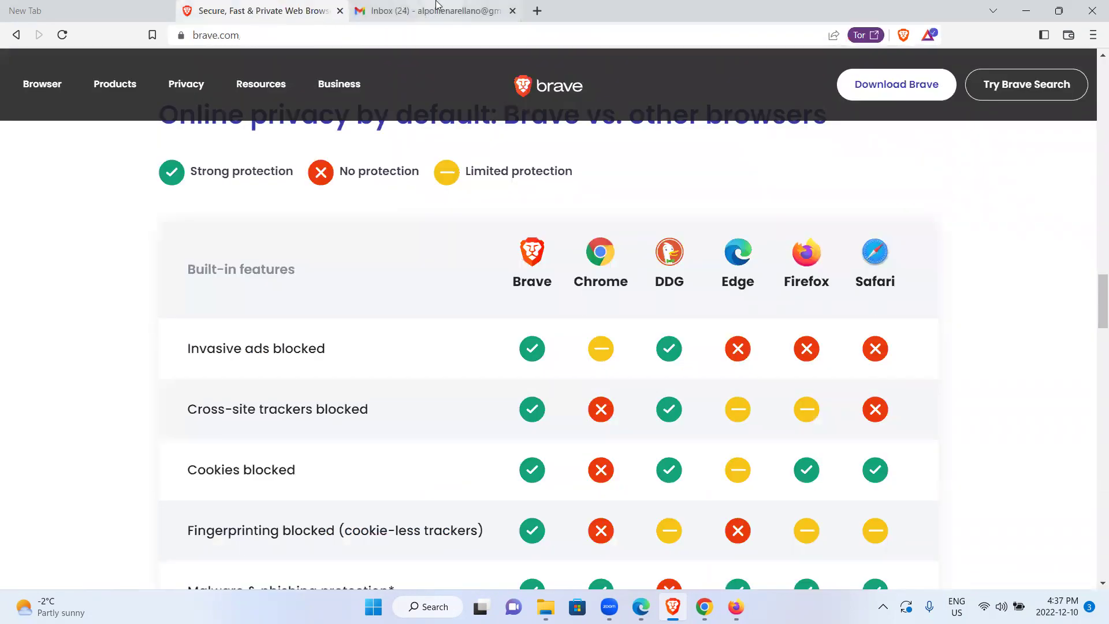
click(398, 12)
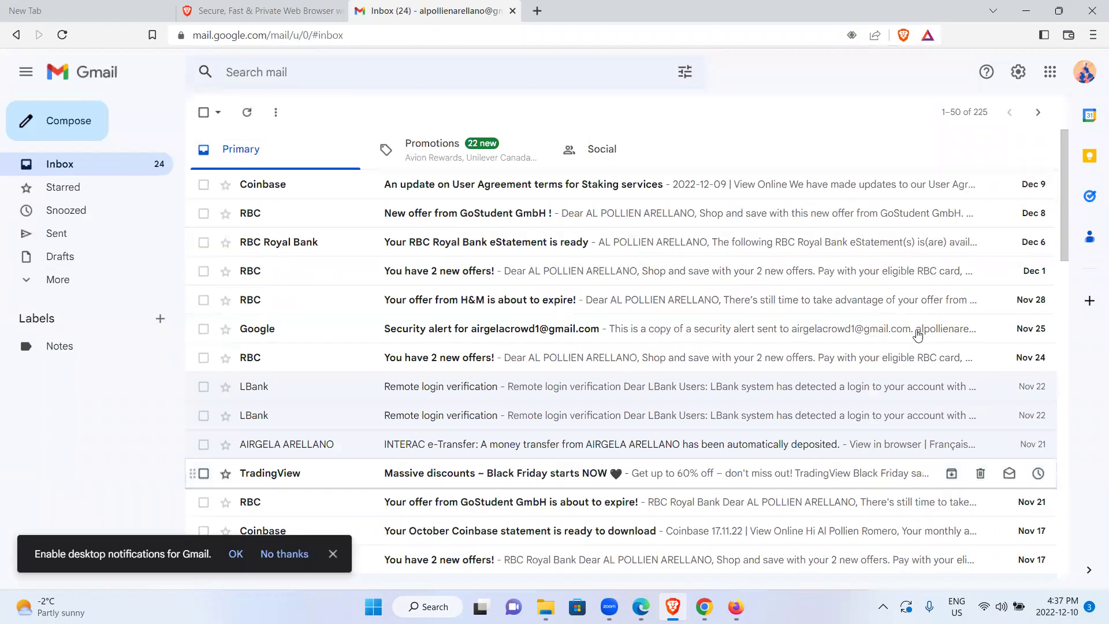
Scroll through the inbox and briefly show the newest/oldest sort options
drag(1067, 230, 1039, 574)
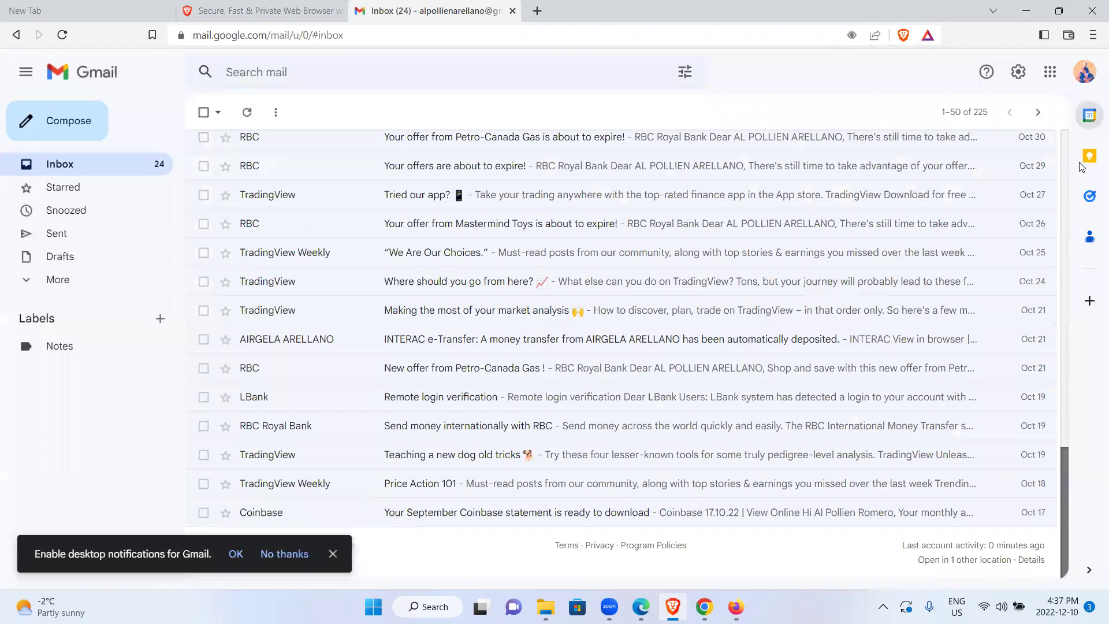
scroll(958, 145, up, 15)
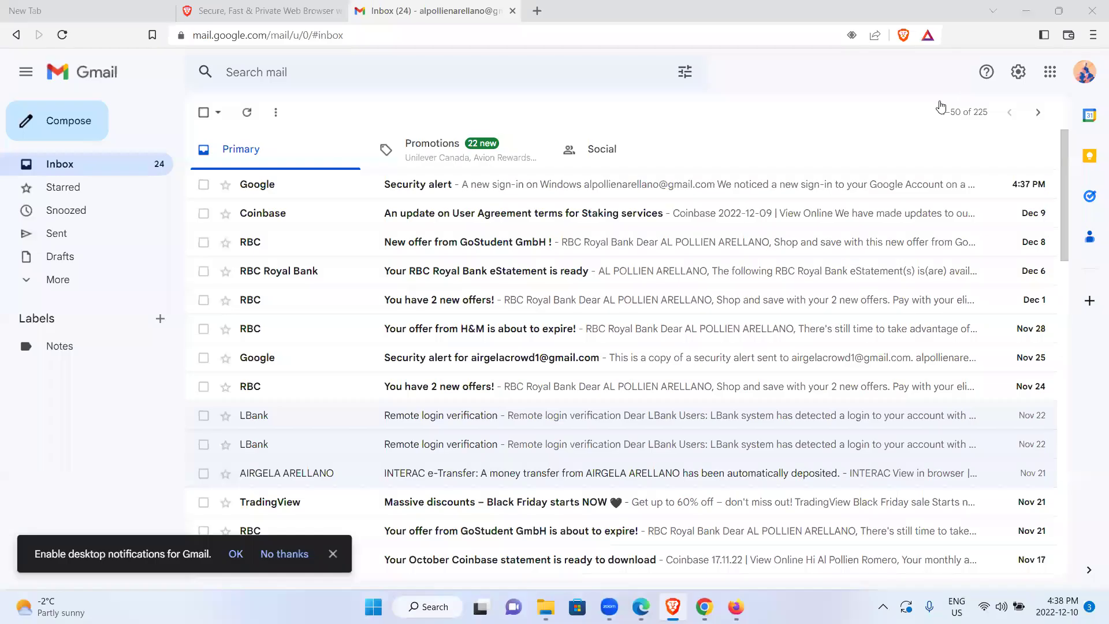
click(941, 110)
click(941, 110)
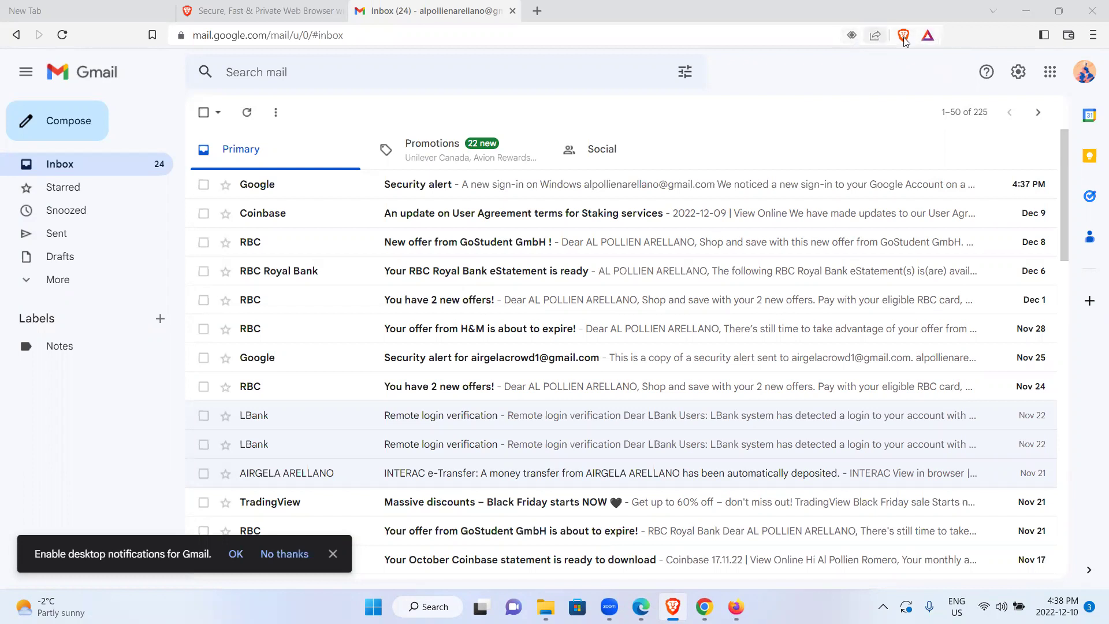
click(928, 43)
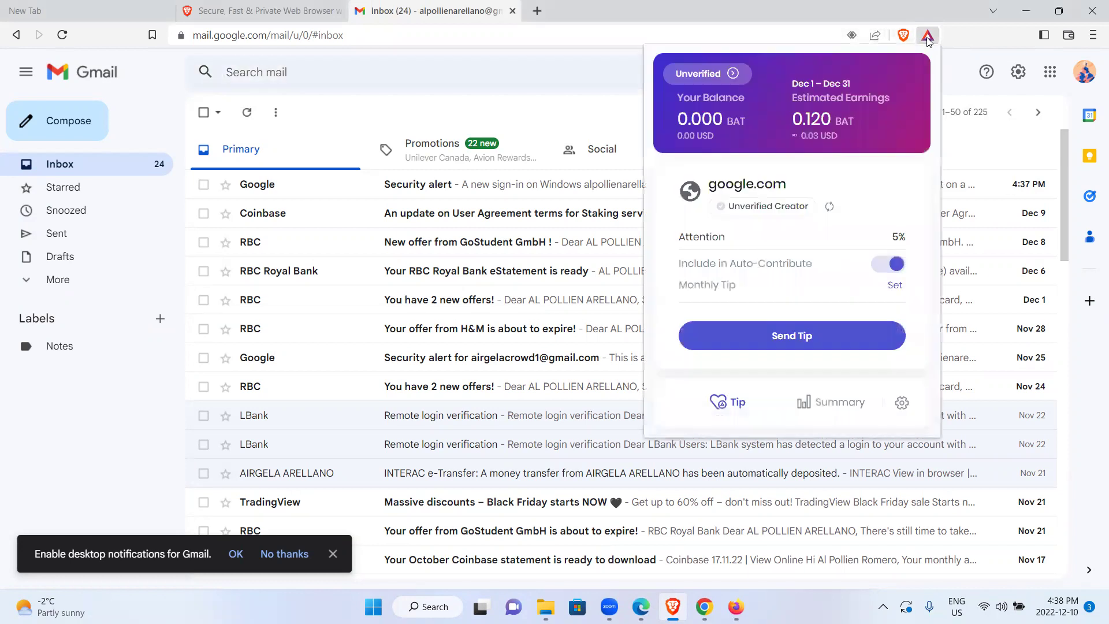
click(928, 44)
click(903, 35)
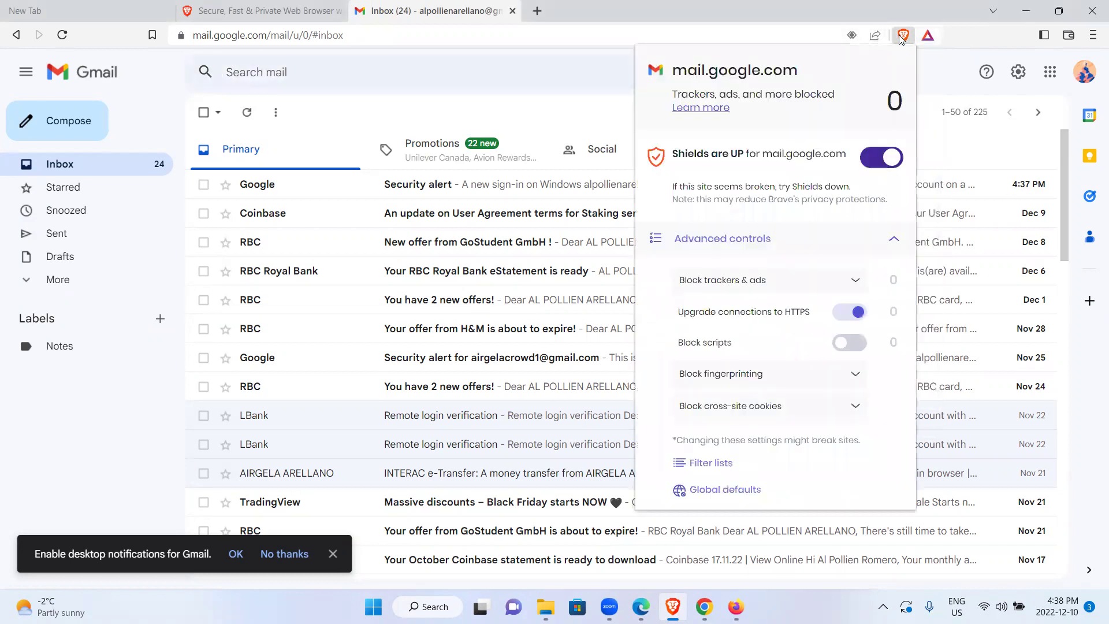
click(901, 37)
click(901, 39)
click(855, 343)
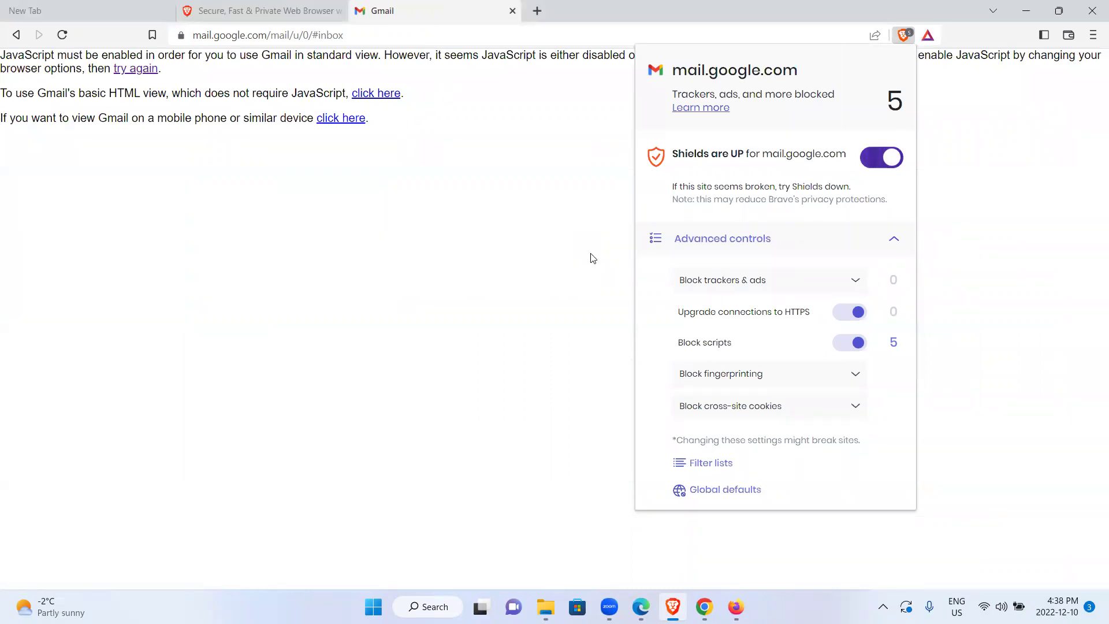
click(850, 343)
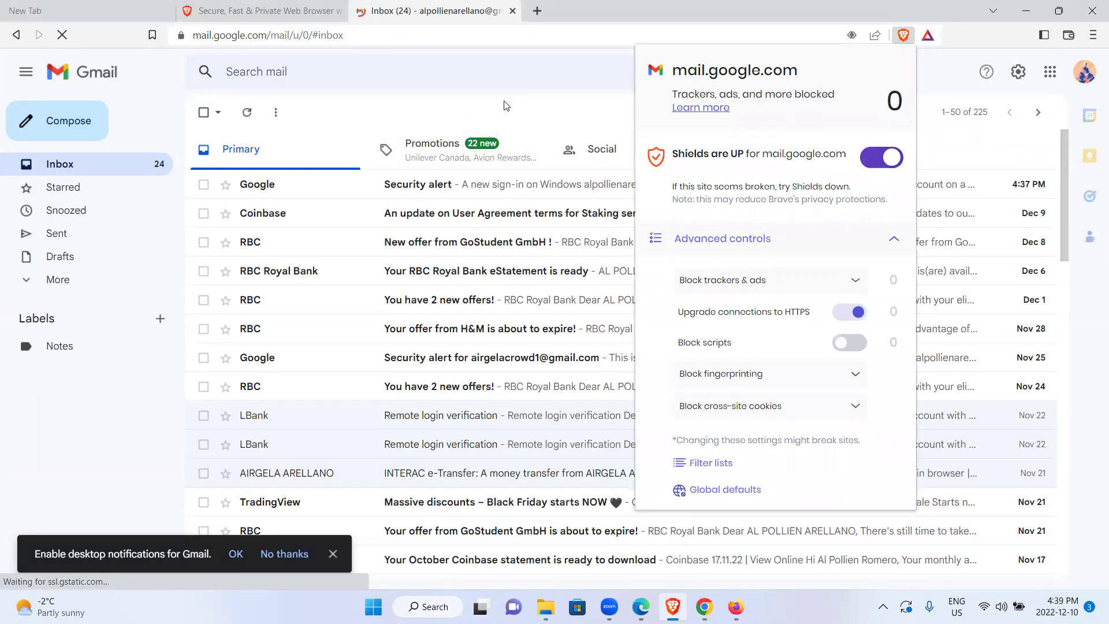
click(504, 106)
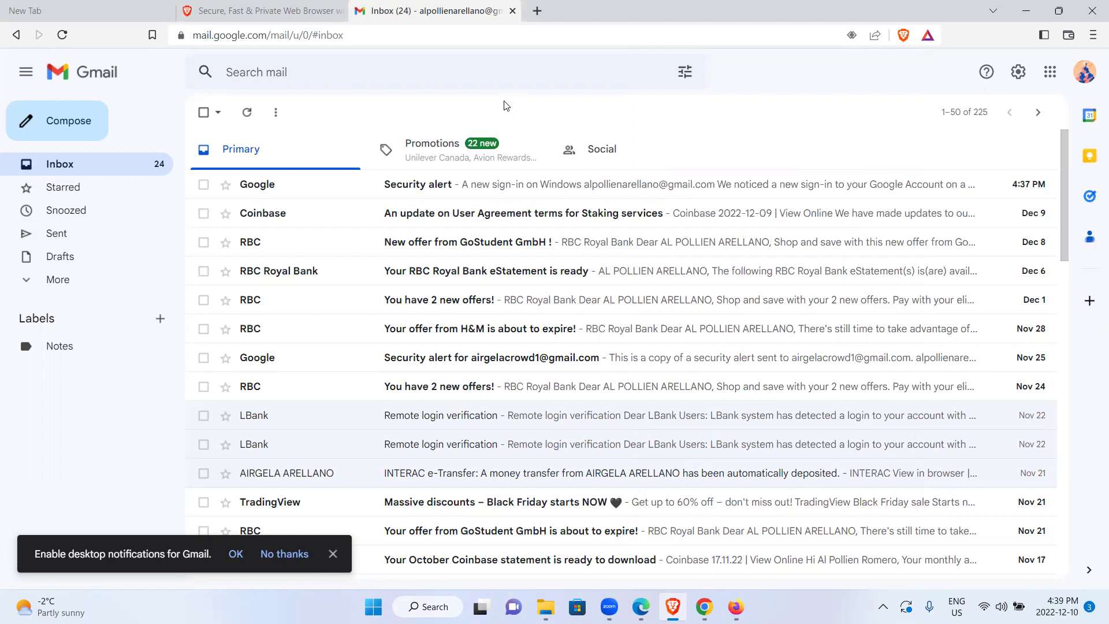
key(ctrl+shift+Tab)
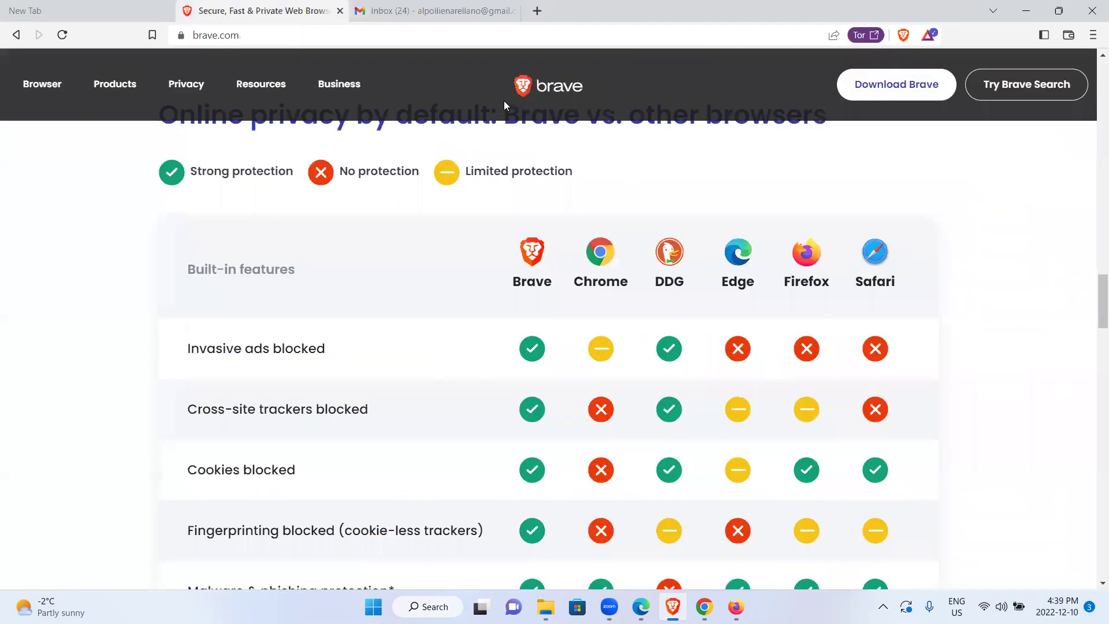
key(ctrl+shift+Tab)
key(ctrl+Tab)
key(ctrl+shift+Tab)
key(ctrl+Tab)
drag(1094, 302, 1093, 304)
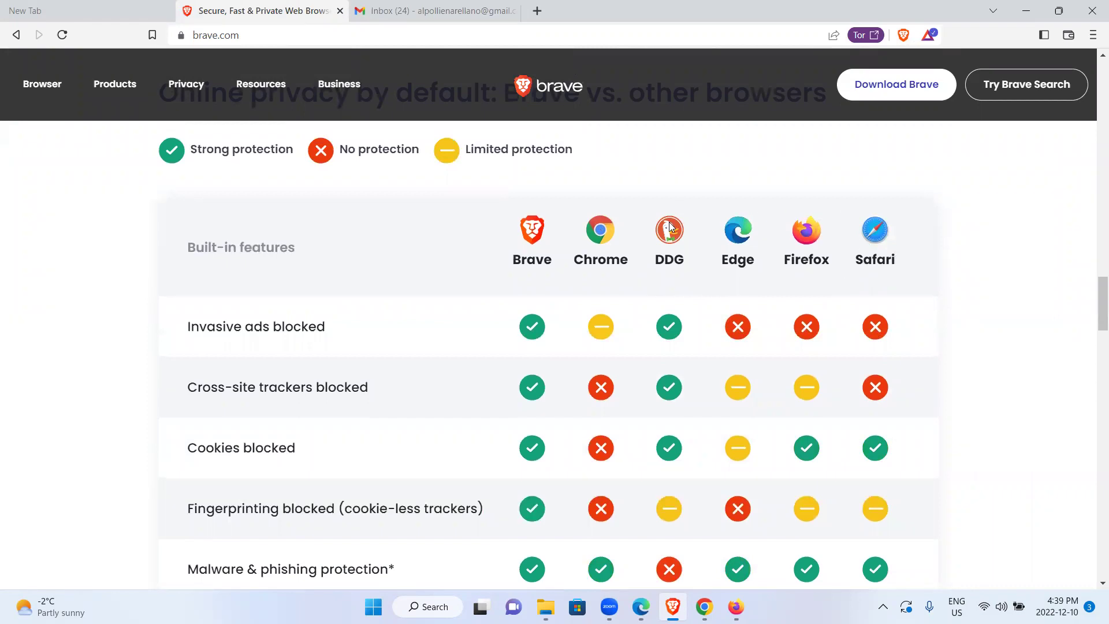
drag(1093, 293, 1093, 301)
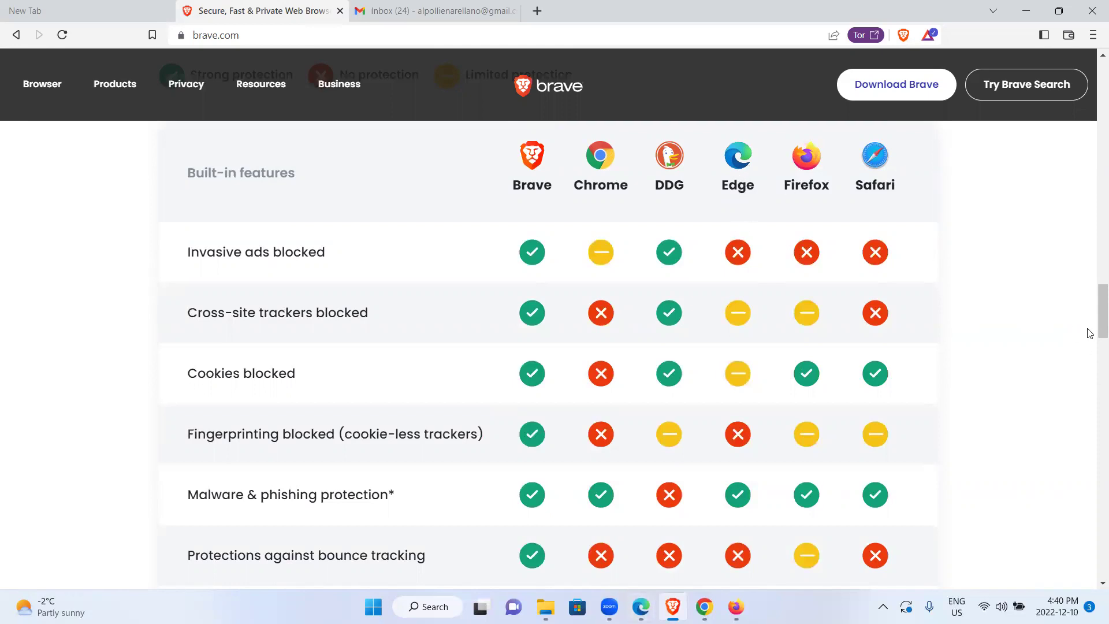
scroll(1094, 289, down, 4)
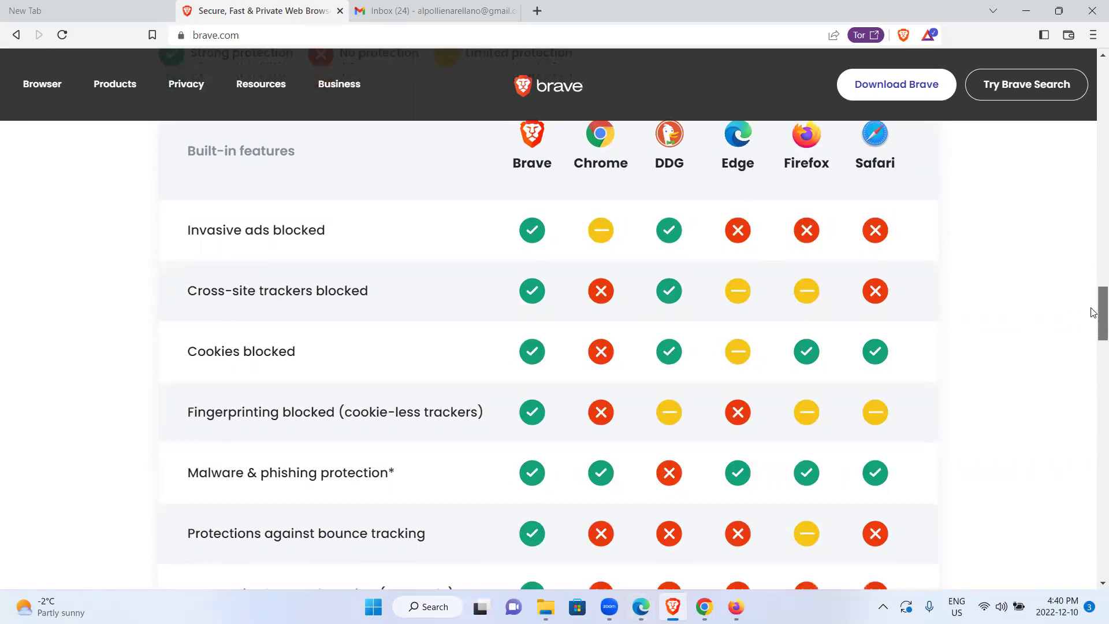
scroll(1093, 317, up, 2)
scroll(1093, 317, up, 7)
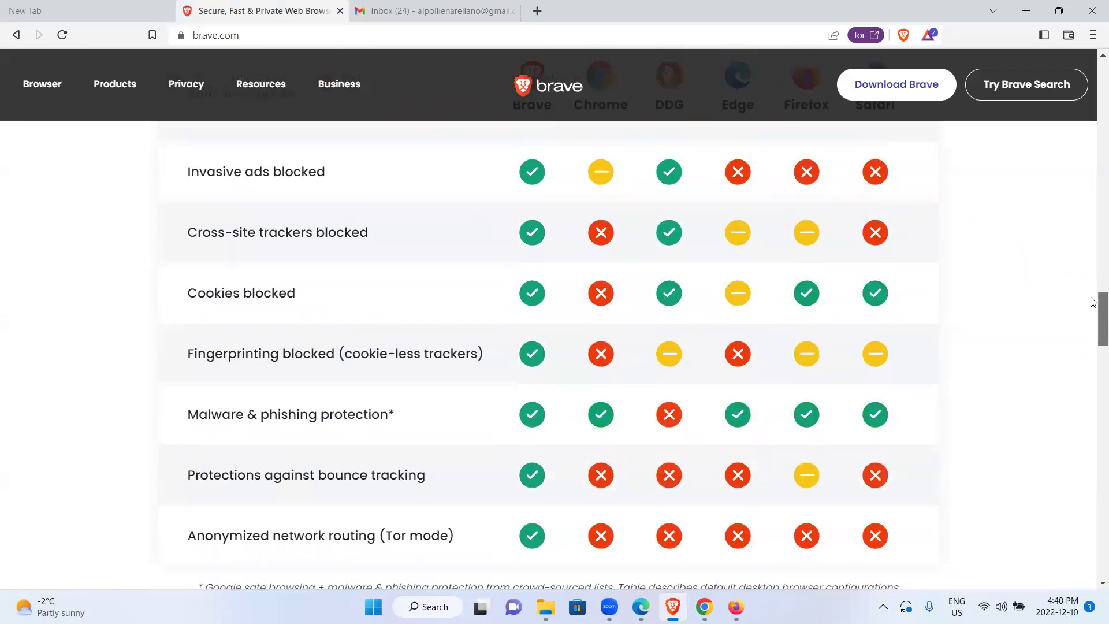
scroll(1093, 213, up, 3)
scroll(1093, 260, down, 10)
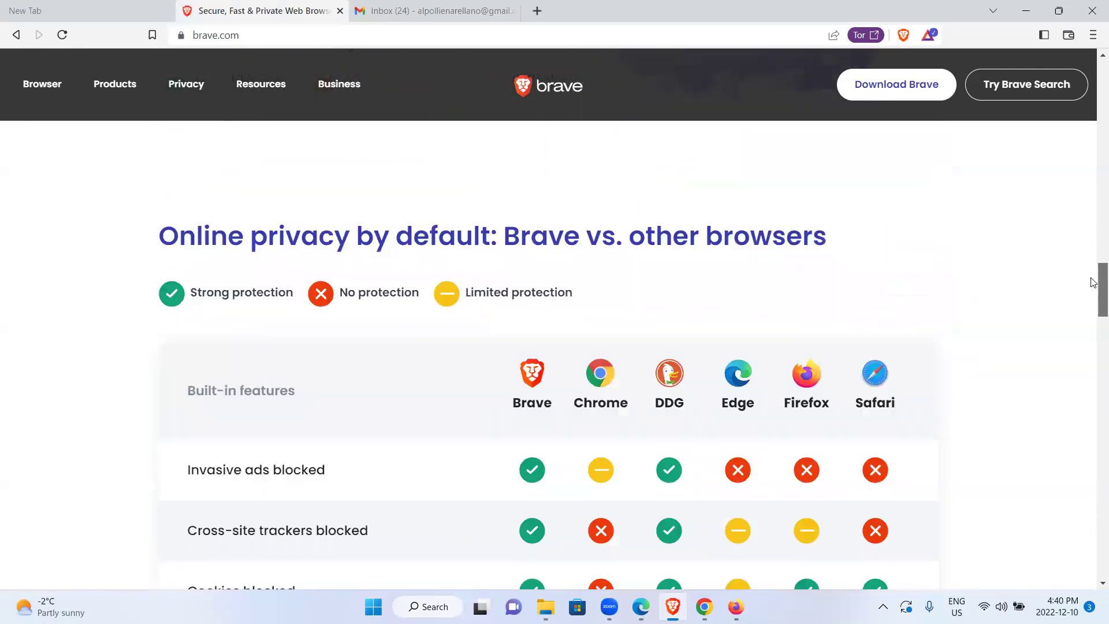
scroll(1093, 303, up, 6)
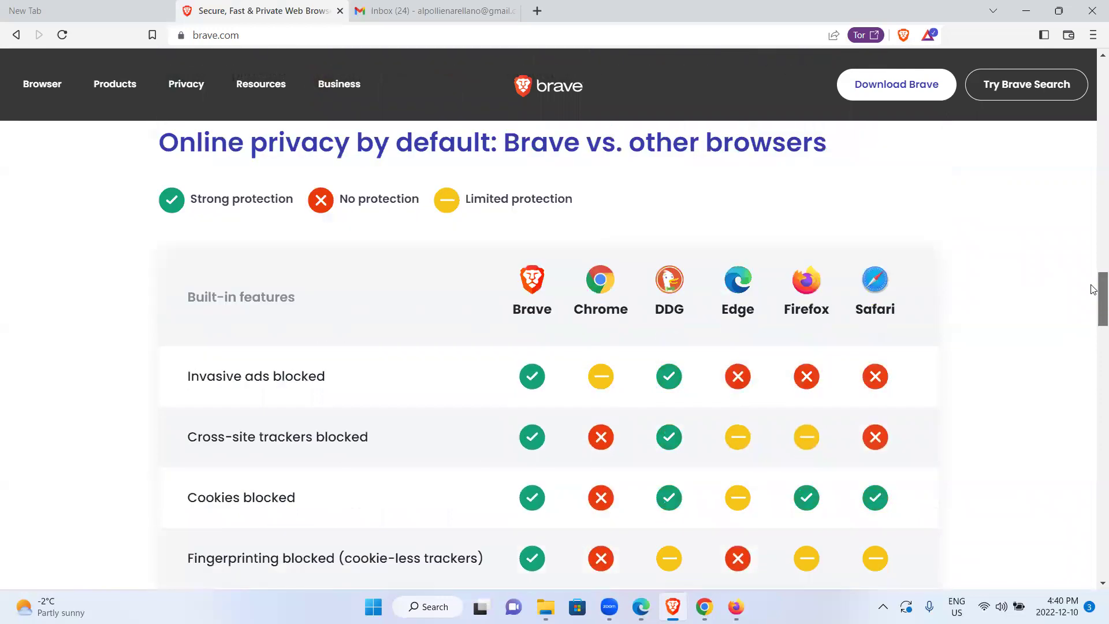
scroll(1093, 312, down, 6)
scroll(1093, 323, up, 1)
scroll(1093, 341, down, 8)
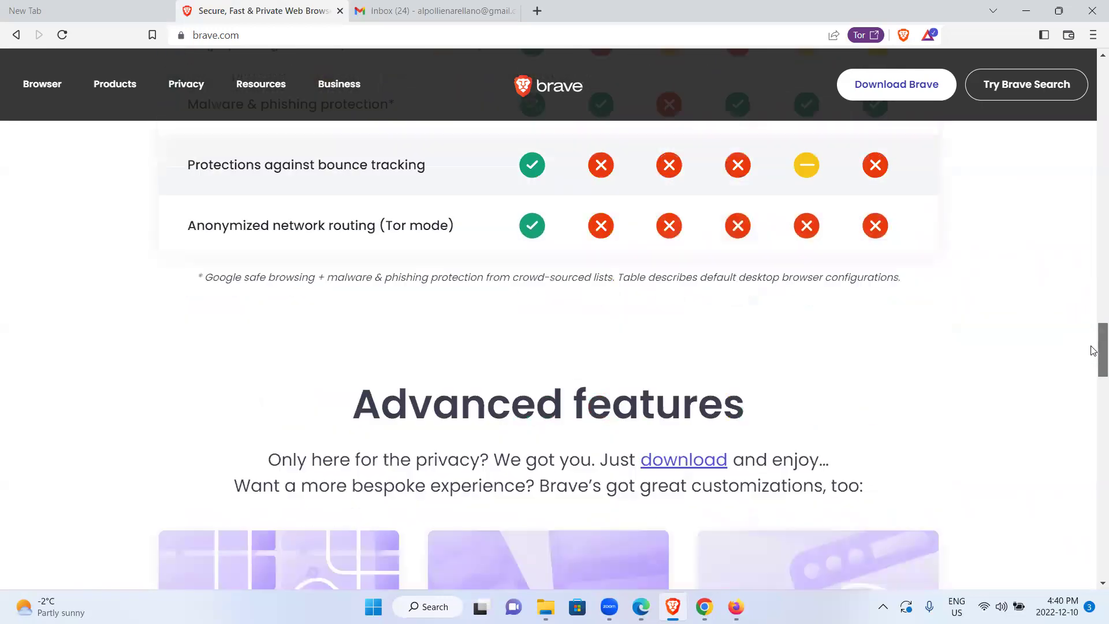
scroll(1093, 361, up, 3)
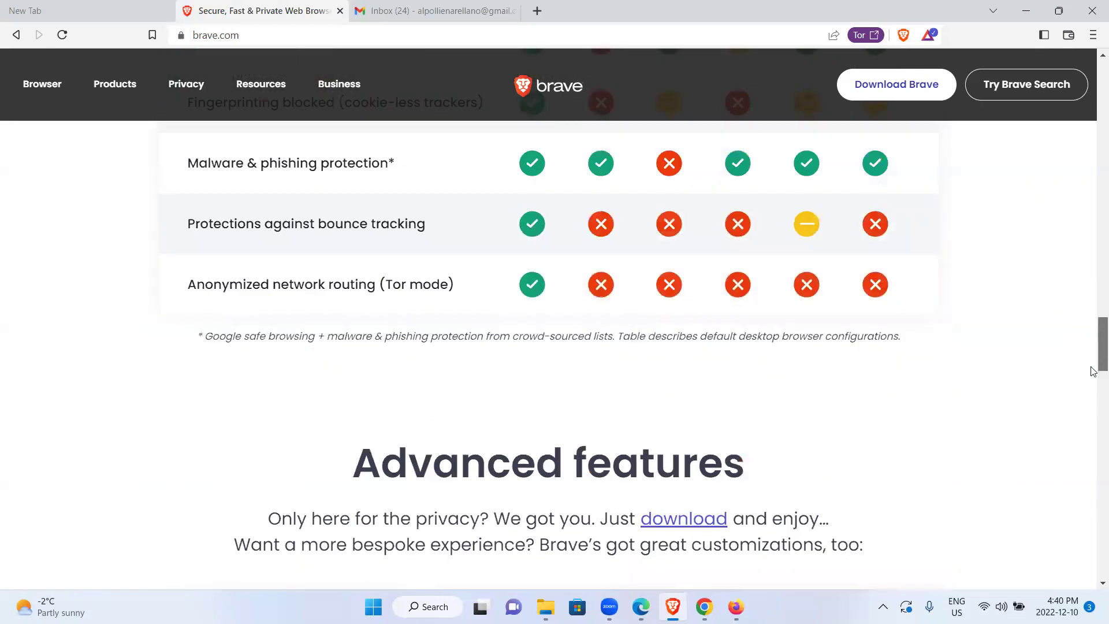
scroll(1093, 372, down, 9)
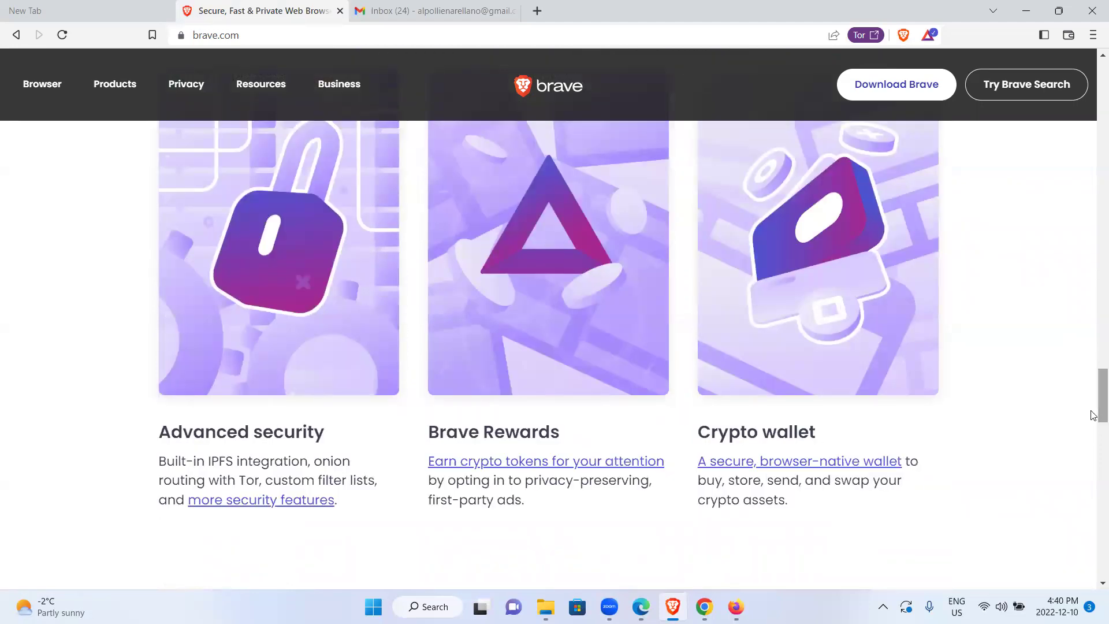
drag(1093, 415, 1094, 408)
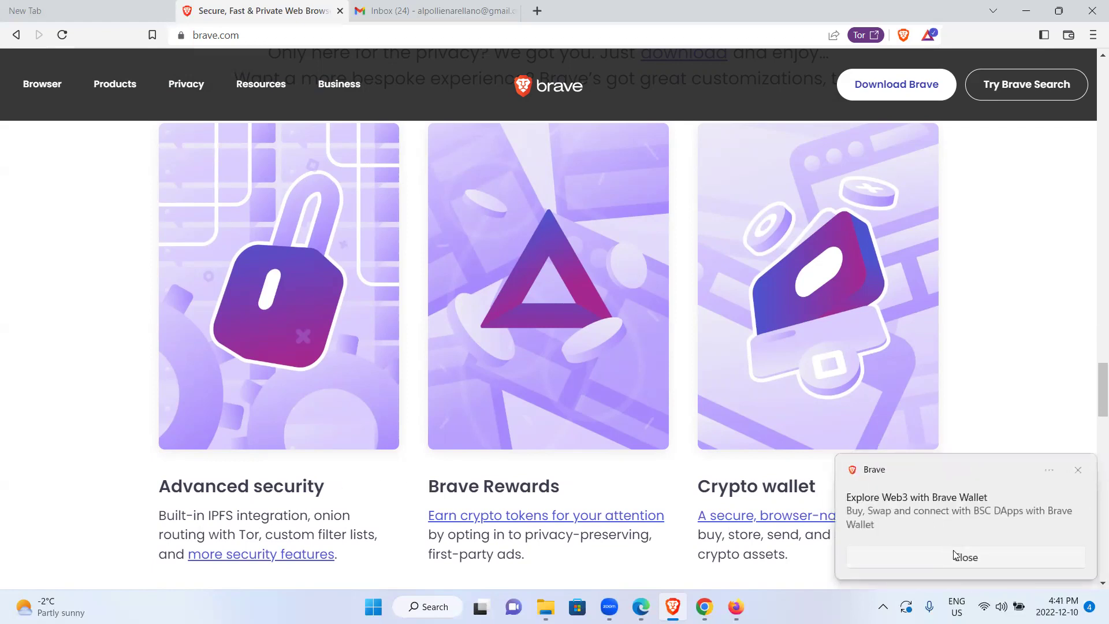
Dismiss the Brave Wallet notification, then highlight and clear the Brave Rewards heading
click(915, 549)
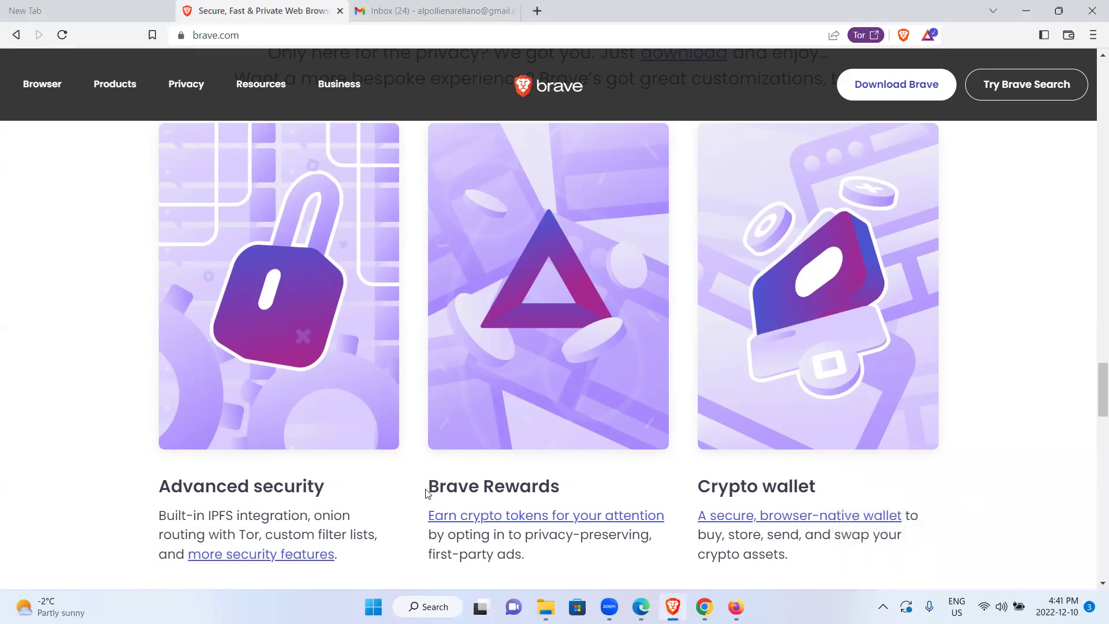
mouse_move(563, 487)
mouse_down()
mouse_move(421, 492)
mouse_move(446, 479)
mouse_move(582, 496)
mouse_up()
click(466, 485)
Scroll up and highlight, then clear, the Crypto wallet heading
drag(1100, 397, 857, 477)
scroll(1093, 385, up, 1)
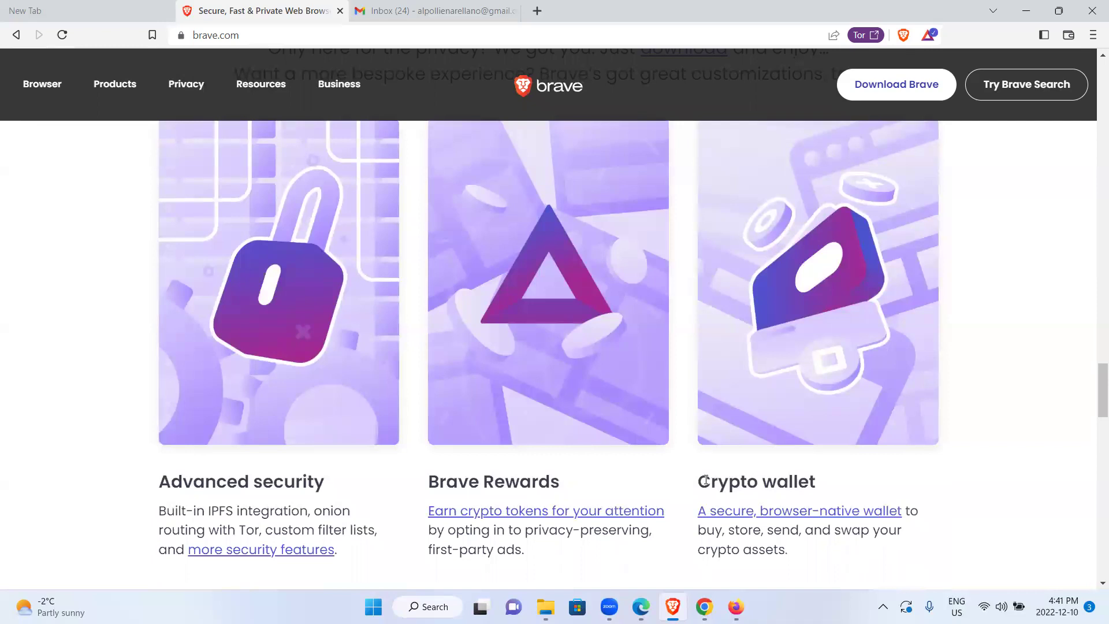
drag(702, 478, 812, 483)
click(740, 542)
Scroll back down through the brave.com browser comparison table
drag(1096, 393, 1093, 399)
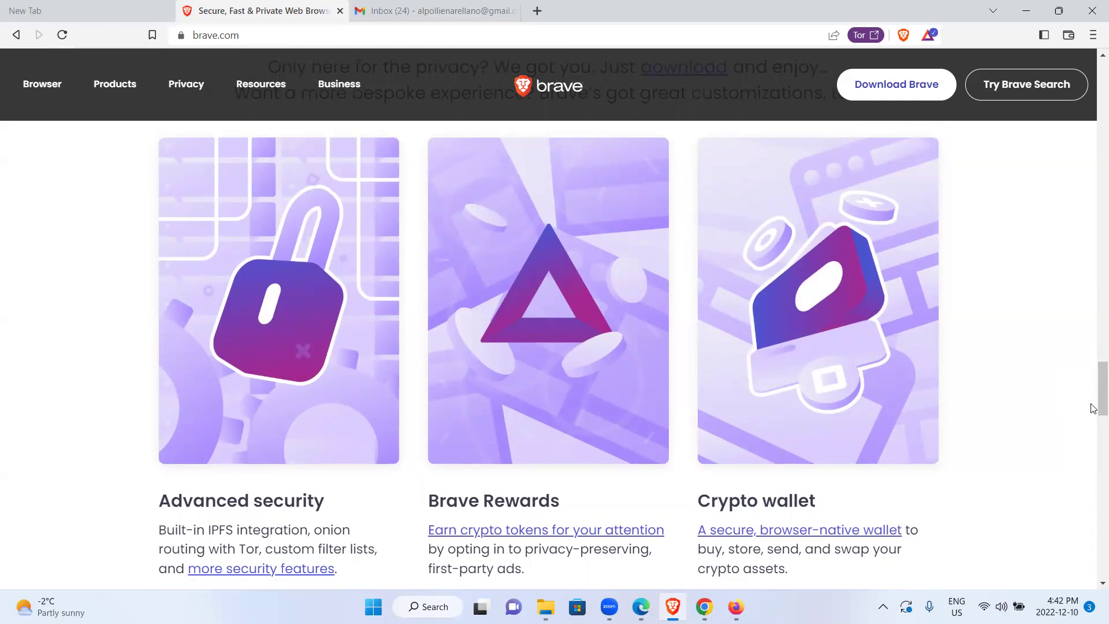
scroll(1093, 398, down, 1)
drag(1093, 395, 1092, 275)
drag(1093, 328, 1085, 304)
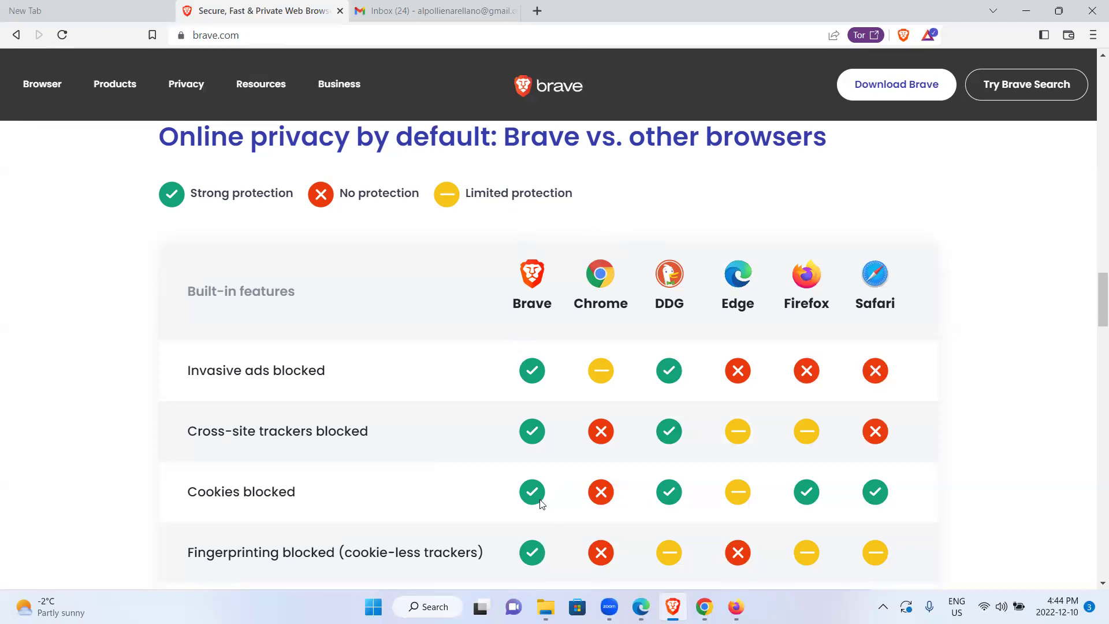
mouse_move(1095, 301)
mouse_down()
mouse_move(1093, 322)
mouse_move(1093, 123)
mouse_move(1093, 353)
mouse_move(1093, 294)
mouse_up()
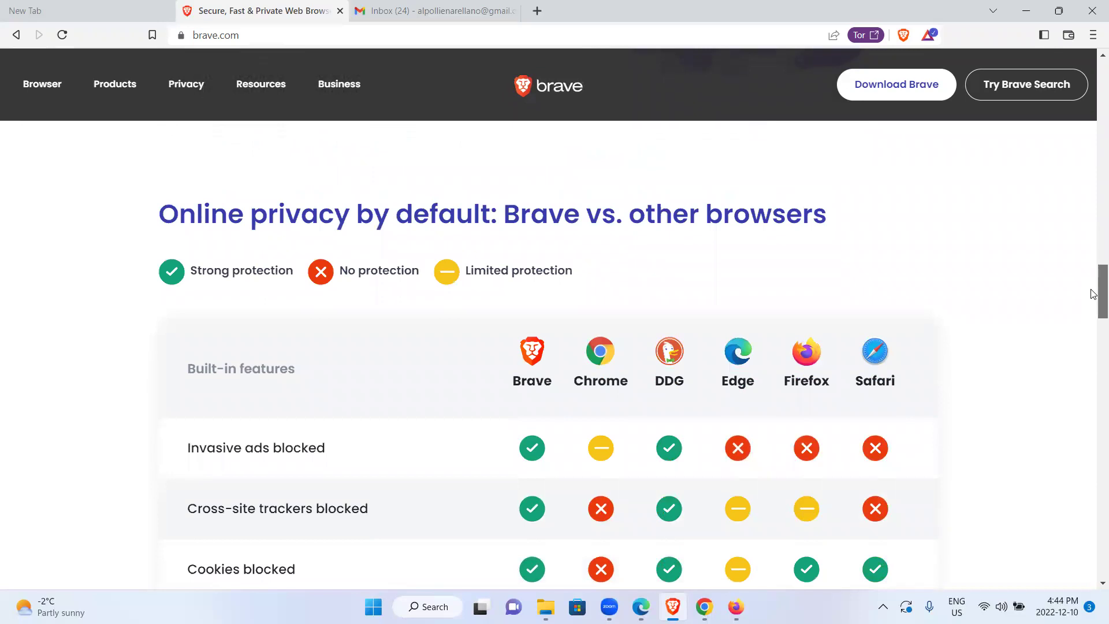
mouse_move(1094, 294)
mouse_down()
mouse_move(1093, 321)
mouse_move(1093, 311)
mouse_up()
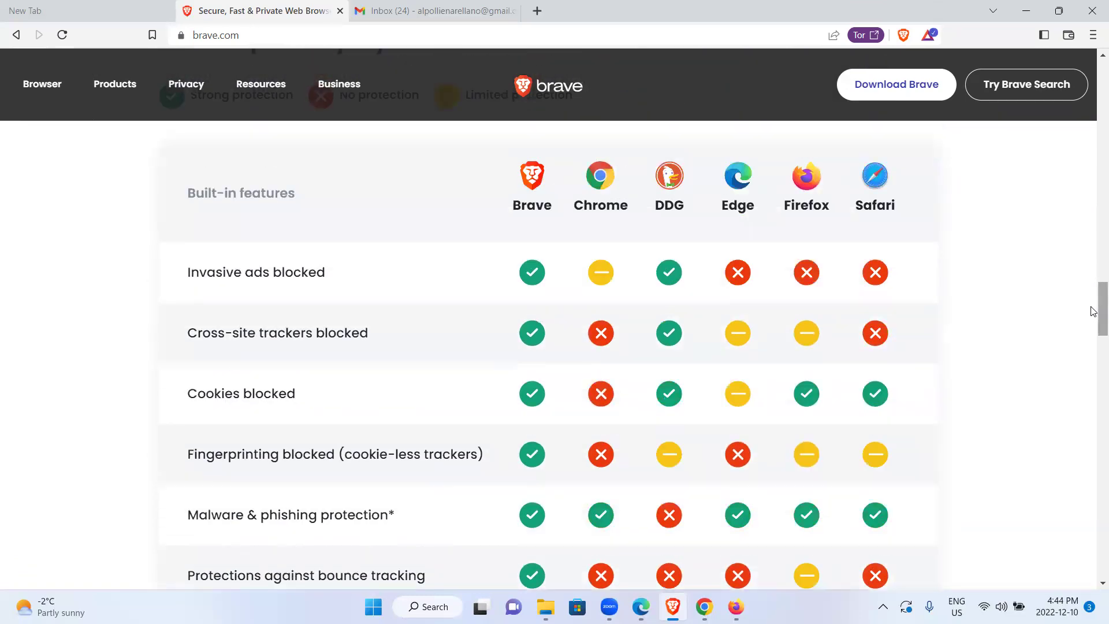
mouse_move(730, 605)
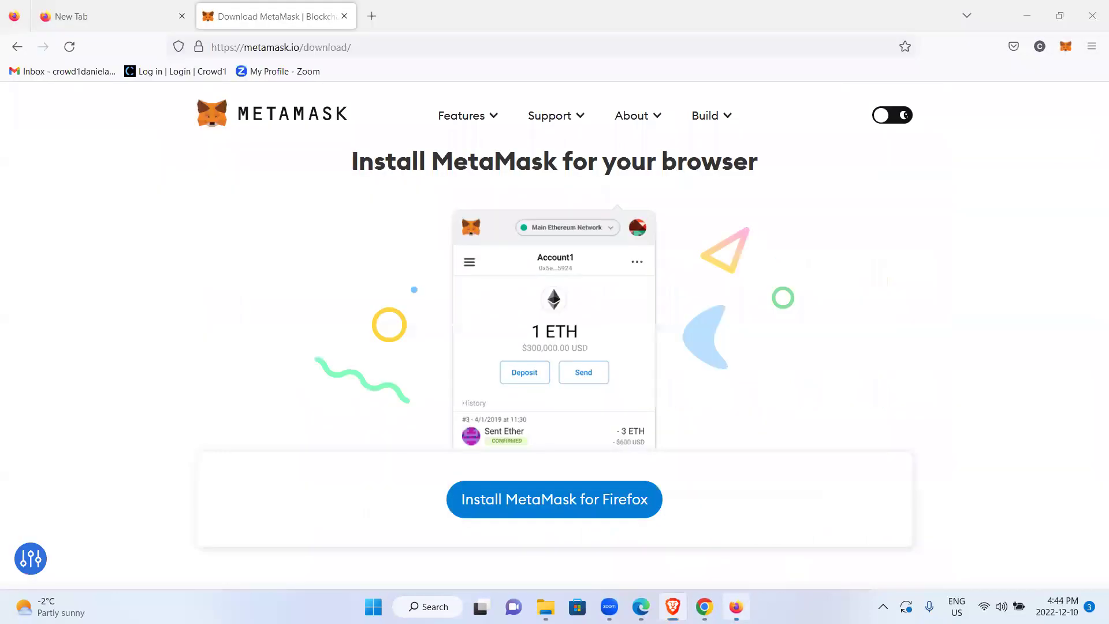
Scroll Firefox's MetaMask page to Supported Browsers, glance back at Brave, then return
click(735, 606)
mouse_move(1094, 202)
mouse_down()
mouse_move(1092, 238)
mouse_move(1093, 192)
mouse_up()
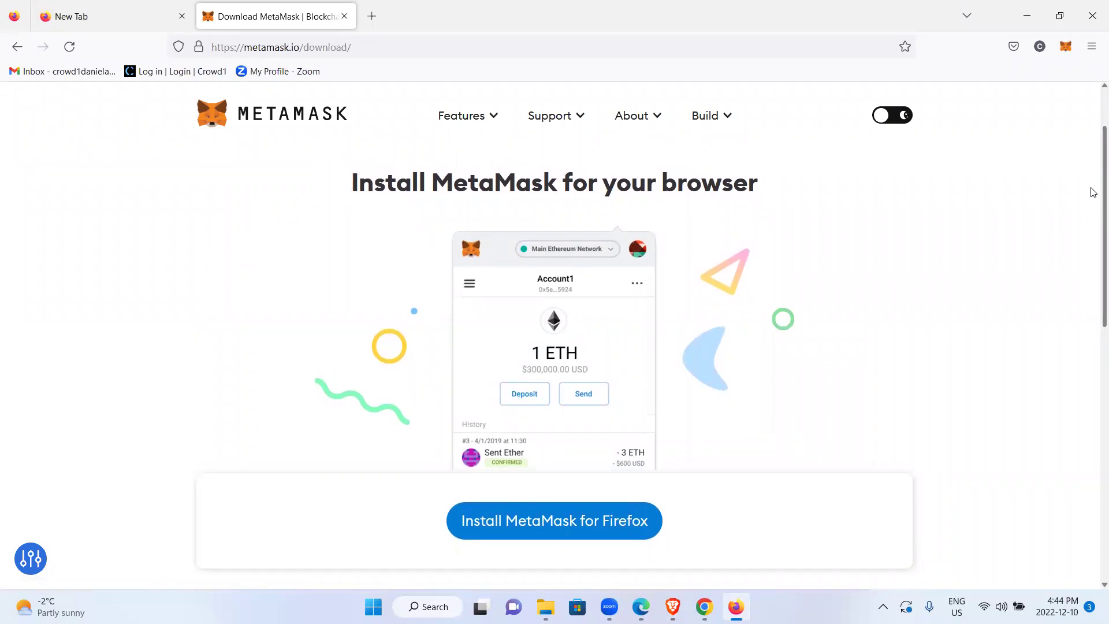
drag(1093, 192, 1088, 324)
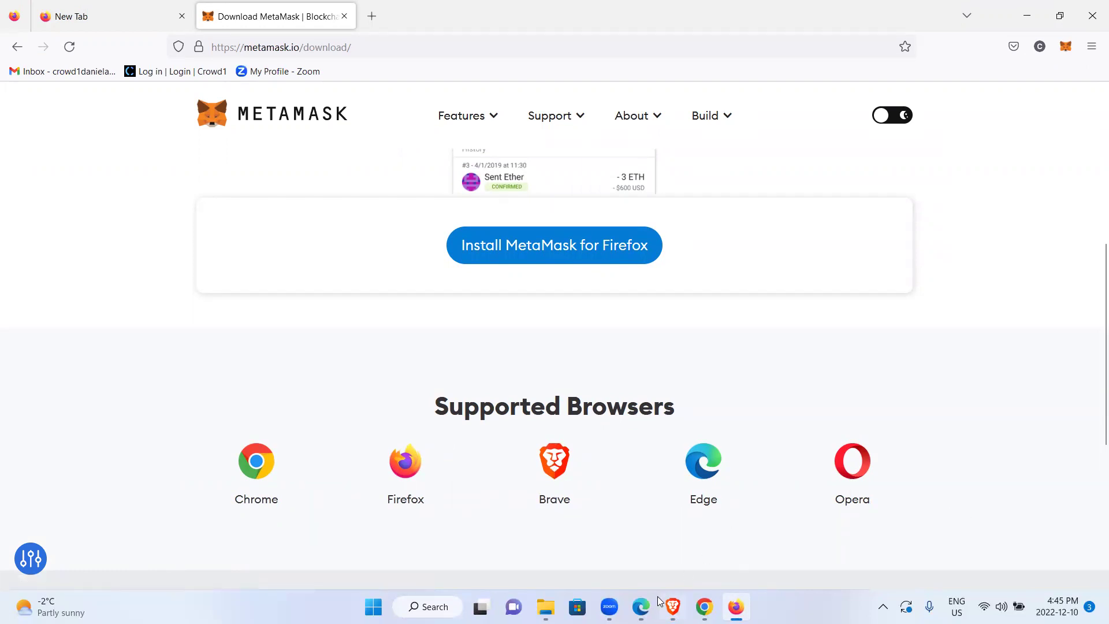
click(672, 606)
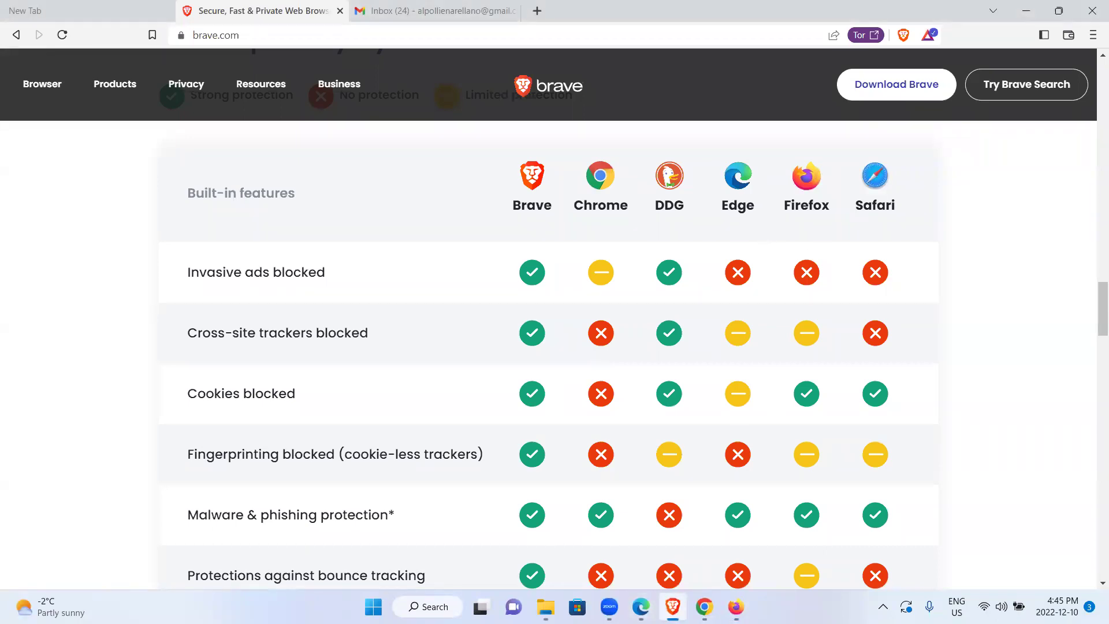
click(735, 606)
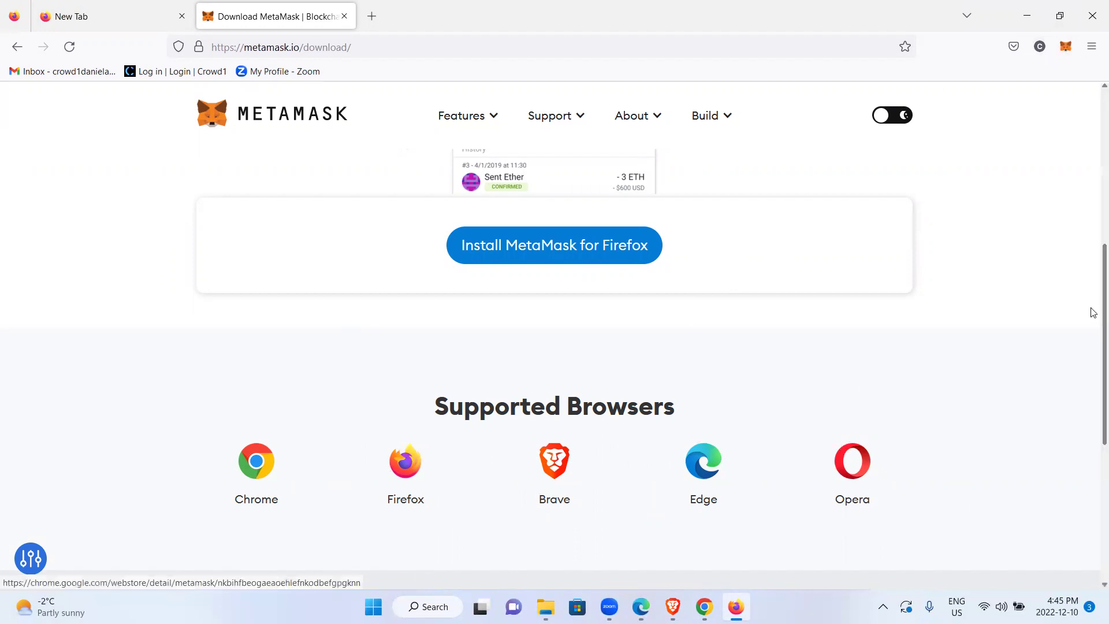
scroll(1092, 289, up, 2)
scroll(1092, 258, up, 5)
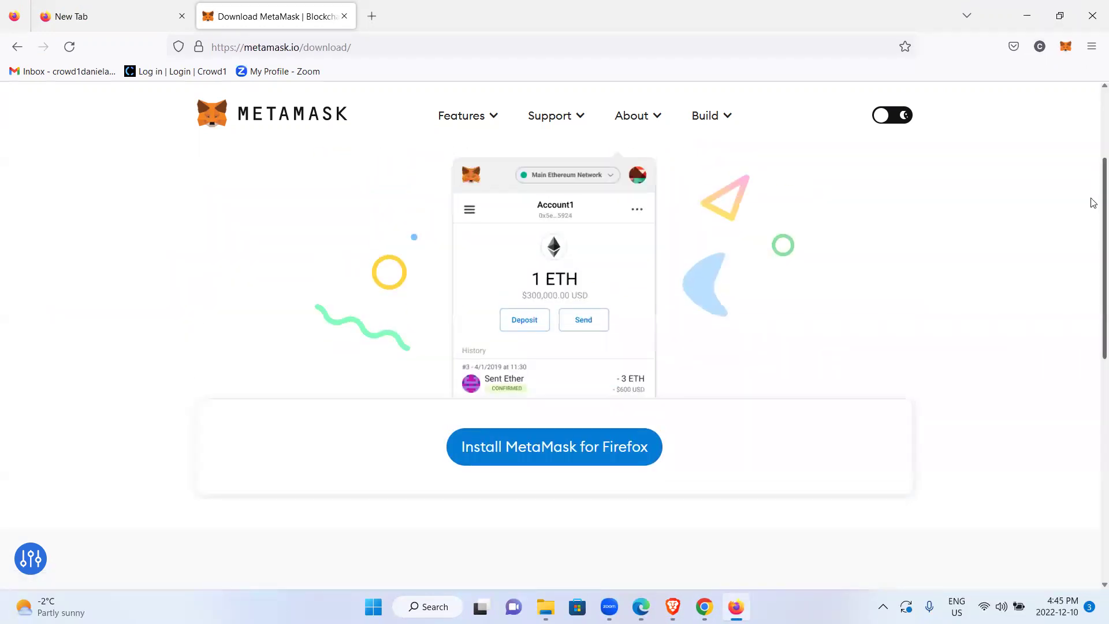
scroll(1092, 282, down, 3)
scroll(1092, 289, down, 5)
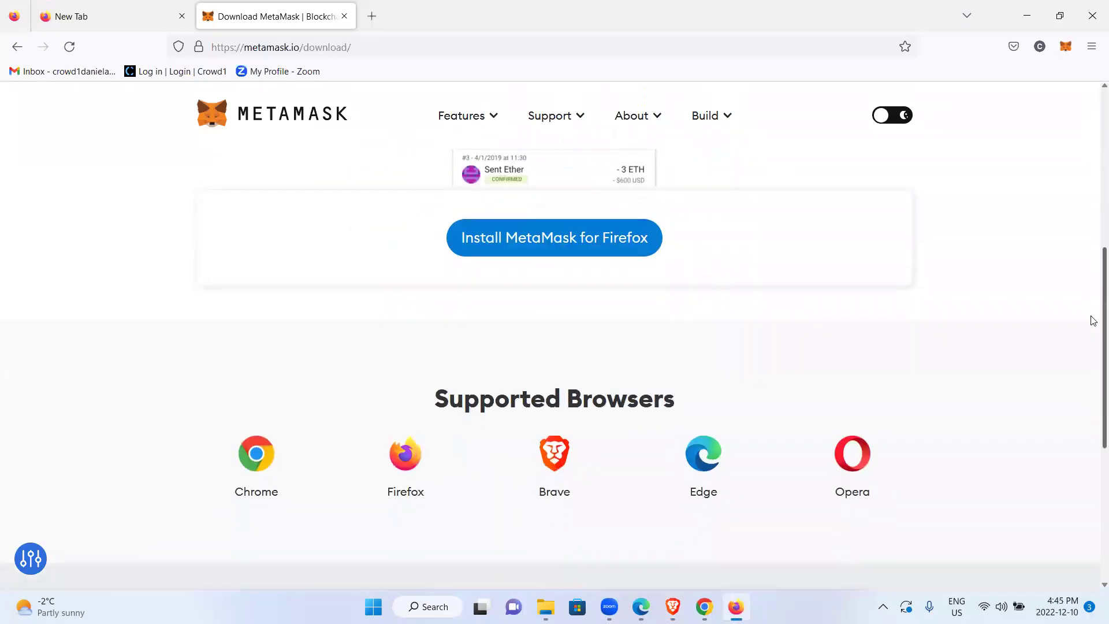
scroll(1092, 312, up, 3)
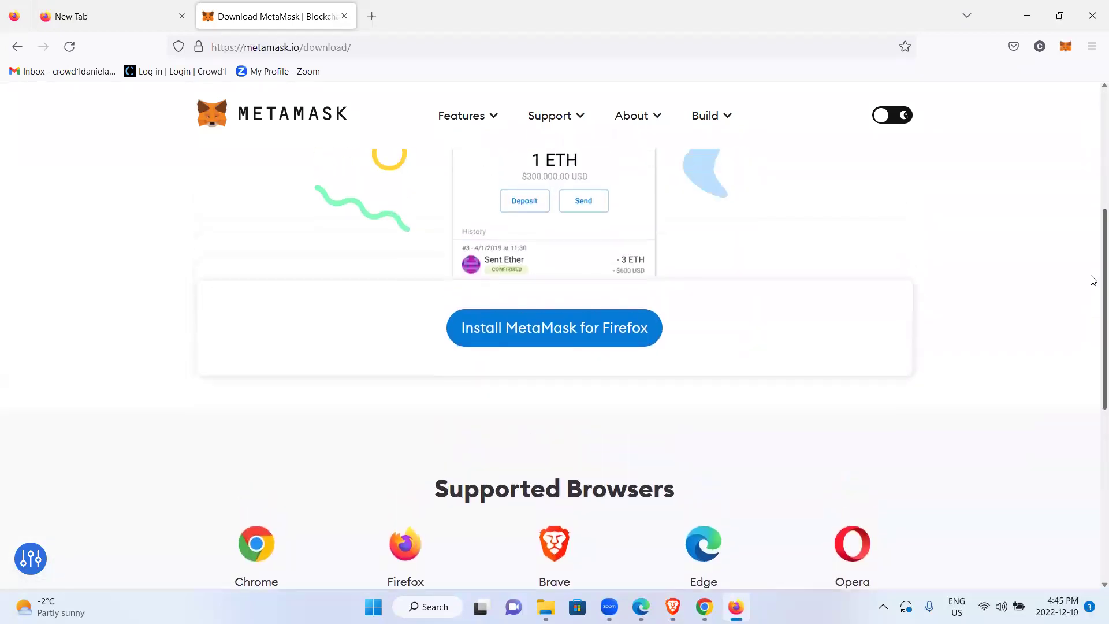
scroll(1093, 288, down, 1)
scroll(1093, 304, down, 1)
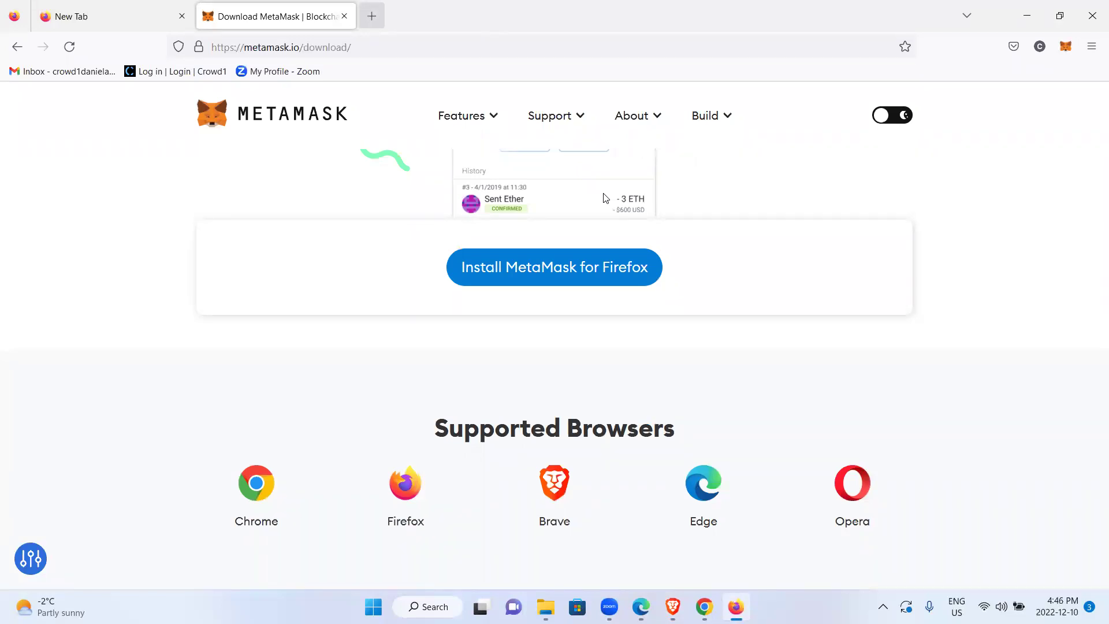
In a new Firefox tab, search Google for 'opera browser'
key(ctrl+t)
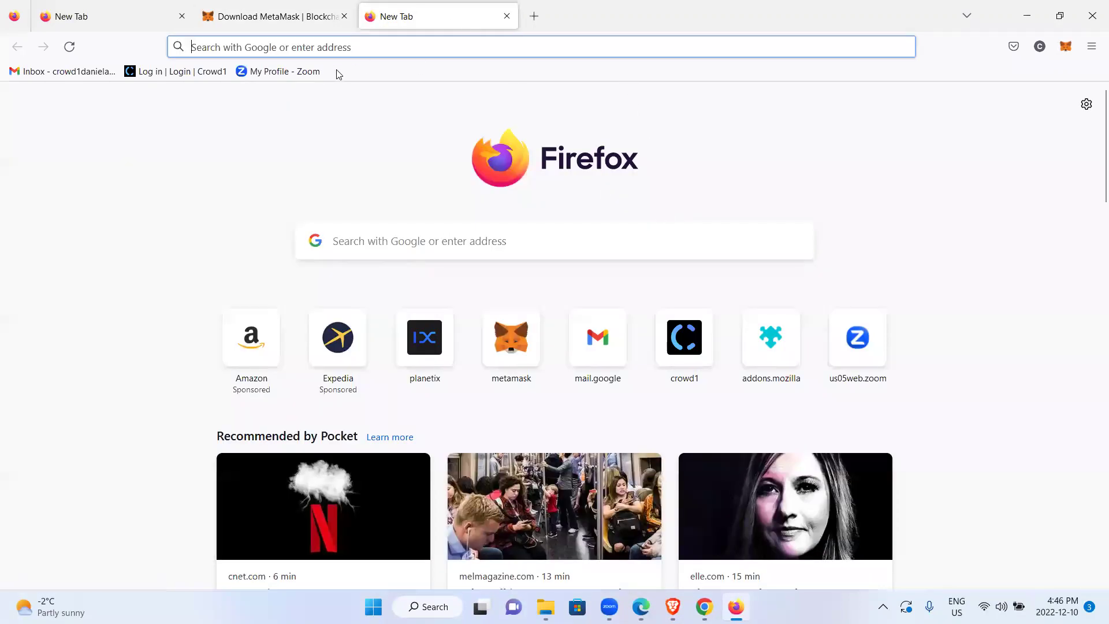
click(716, 47)
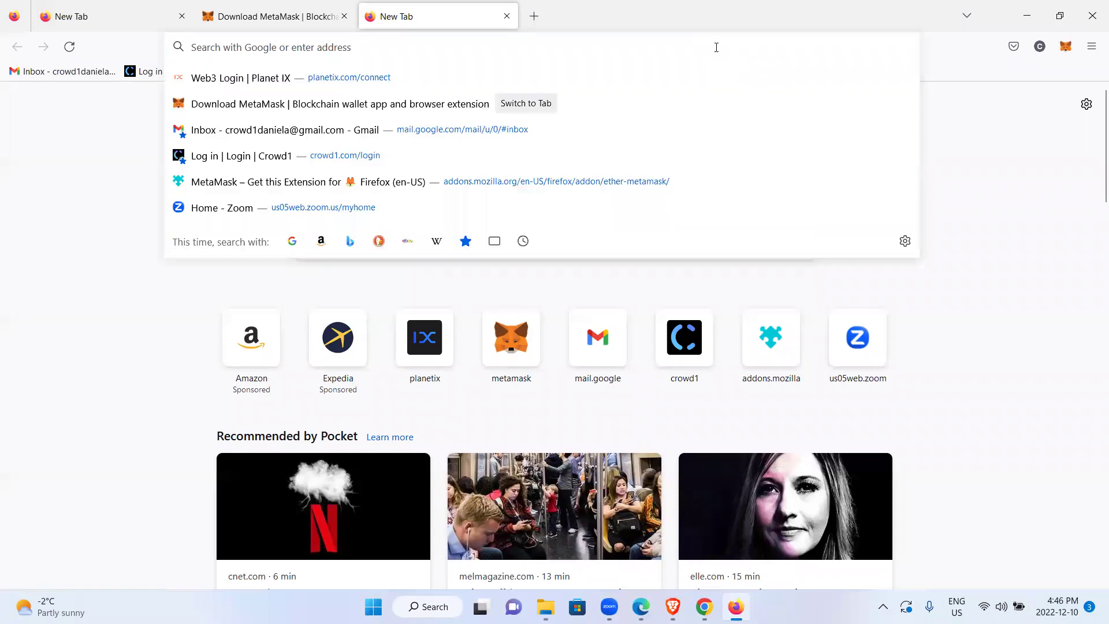
text(opera)
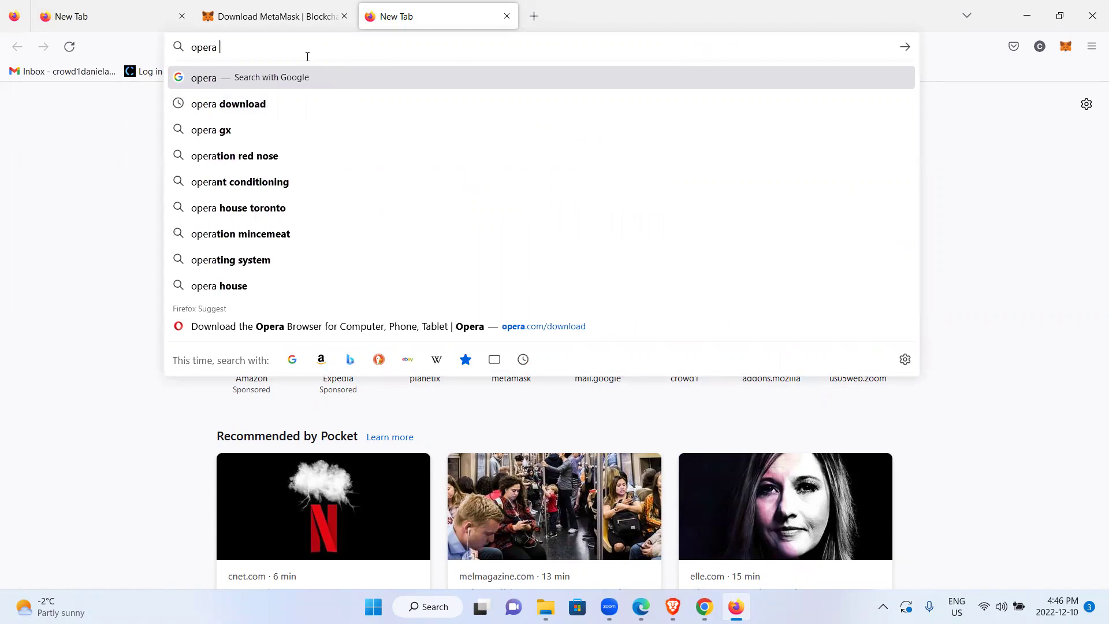
key(Down)
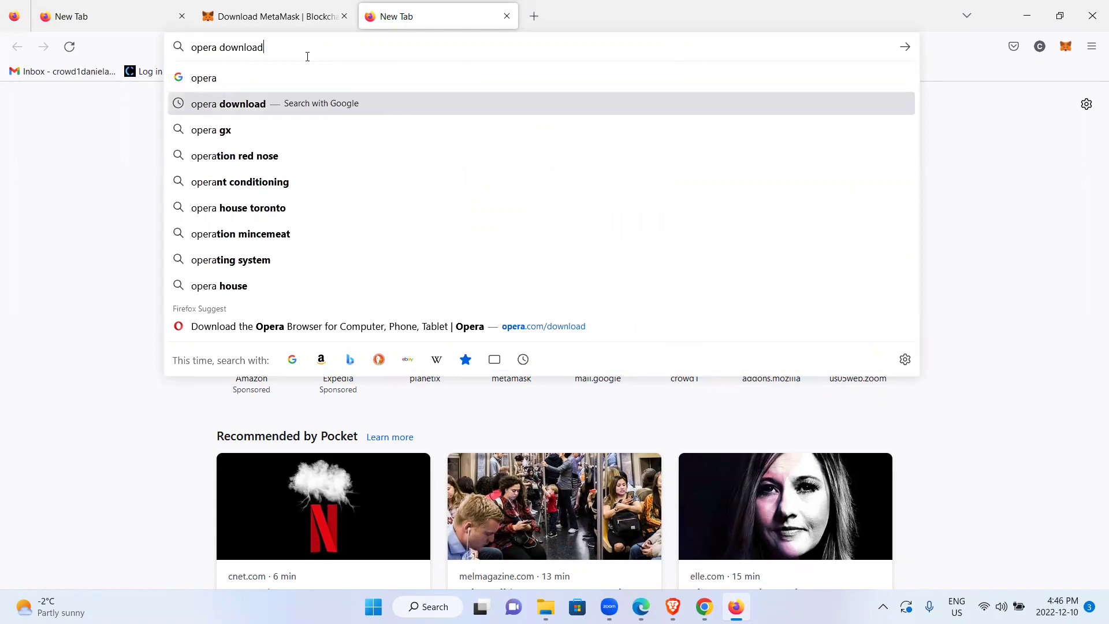
key(BackSpace)
key(BackSpace)
key(BackSpace)
key(BackSpace)
key(BackSpace)
key(BackSpace)
key(BackSpace)
key(BackSpace)
key(BackSpace)
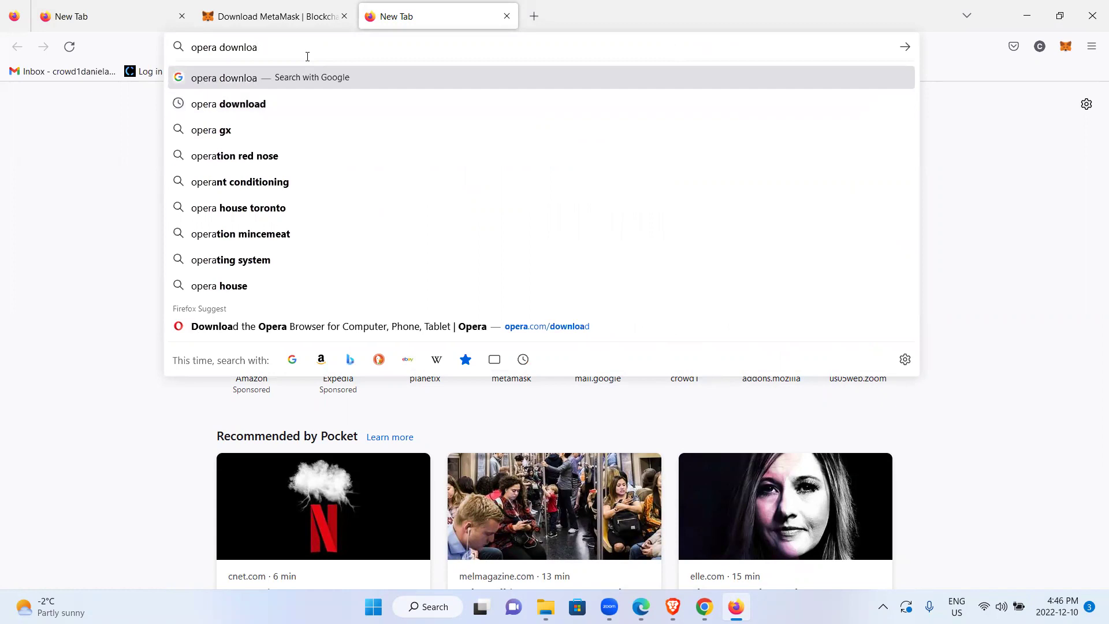
text(br)
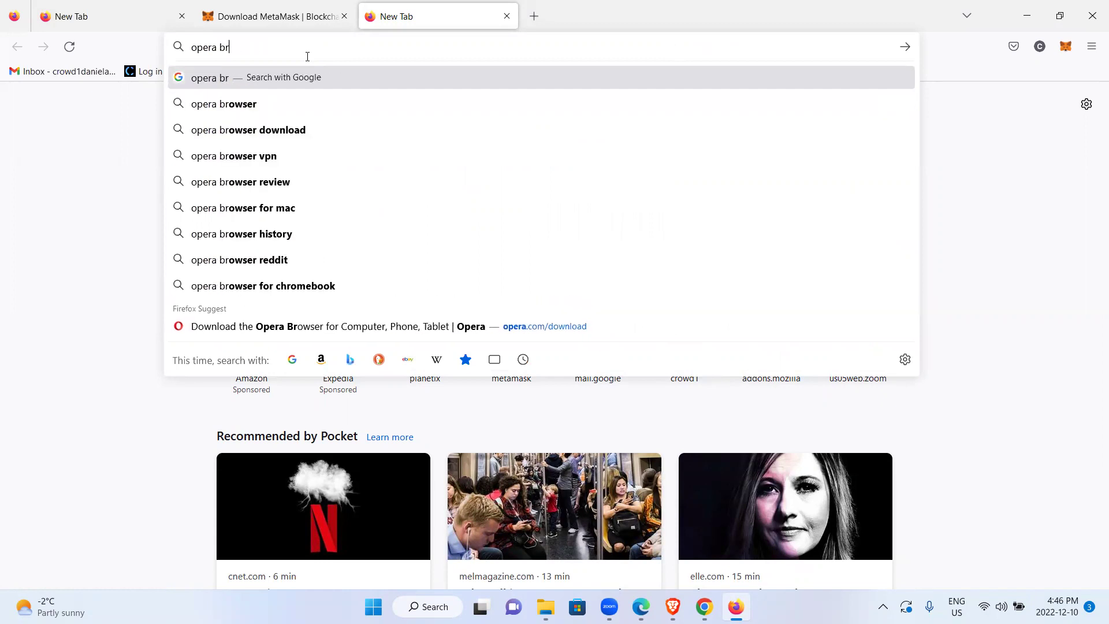
text(owser)
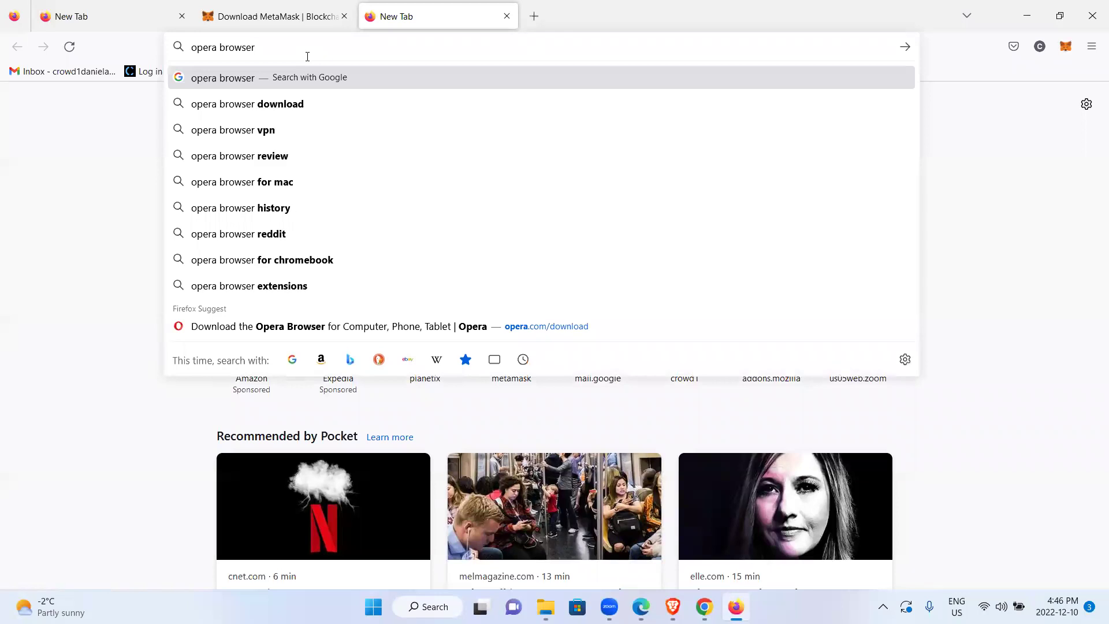
key(Return)
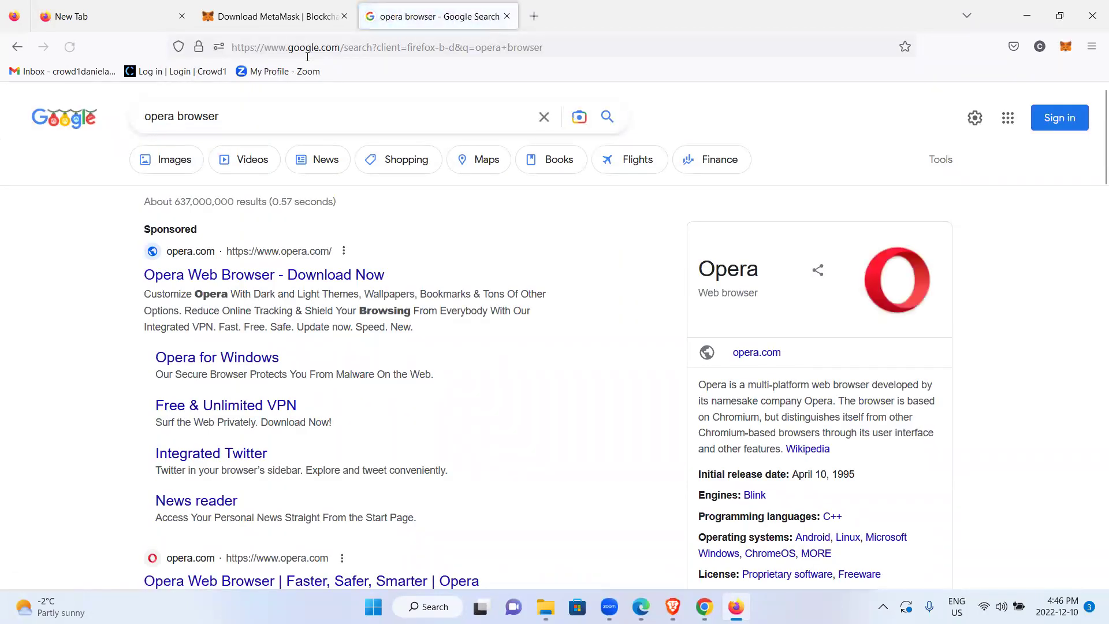
scroll(1093, 139, down, 4)
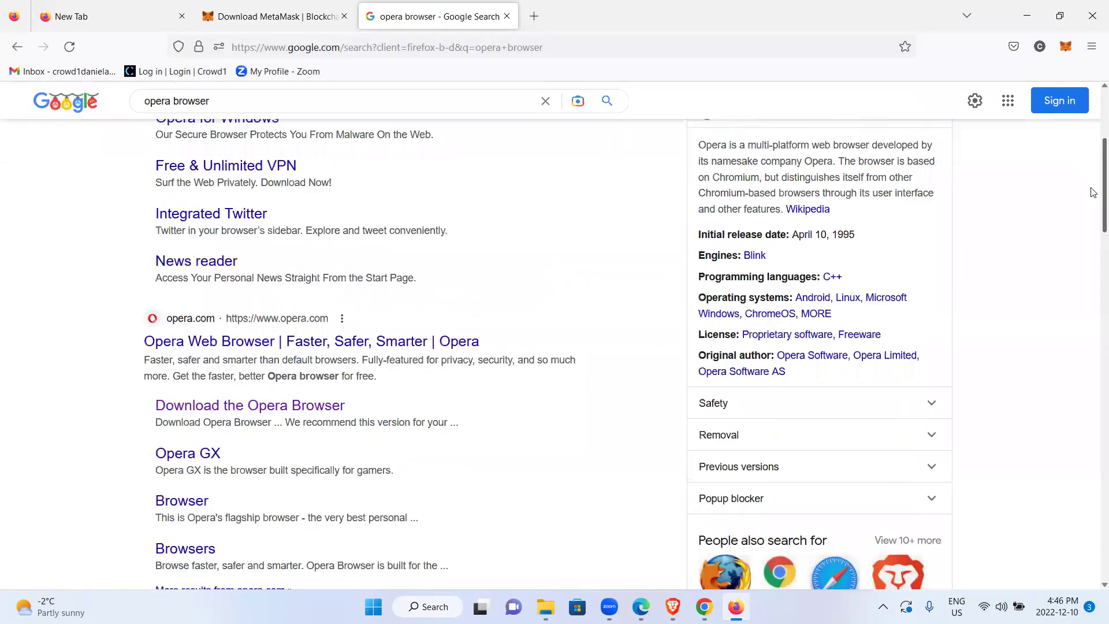
scroll(1093, 186, down, 1)
scroll(1094, 144, up, 1)
scroll(1093, 139, up, 3)
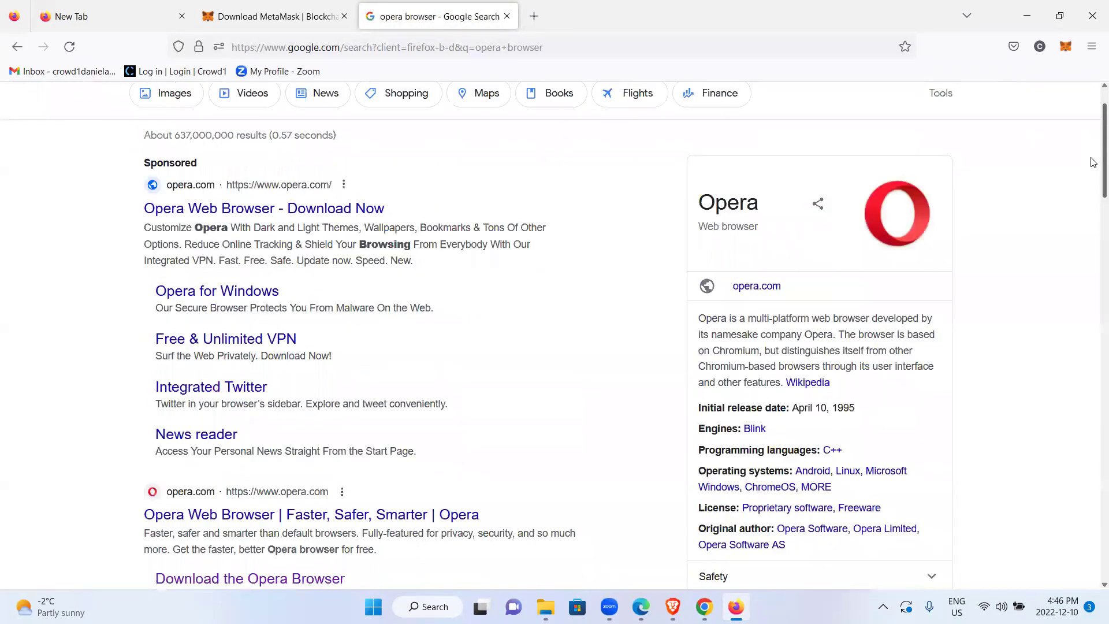
scroll(1094, 147, down, 2)
scroll(1093, 147, down, 2)
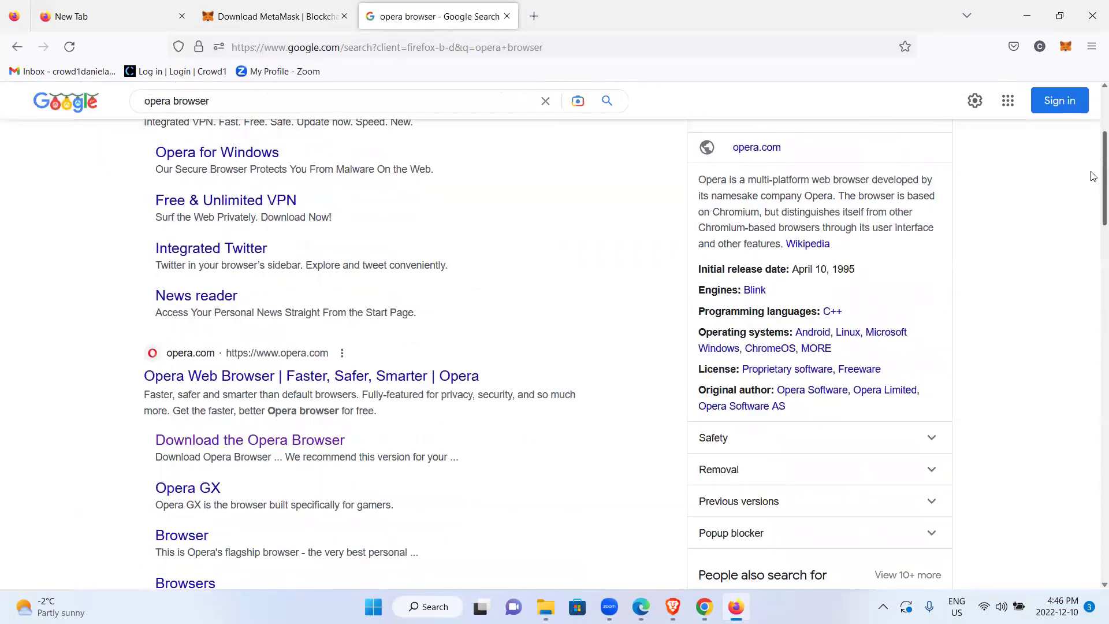
scroll(399, 324, down, 1)
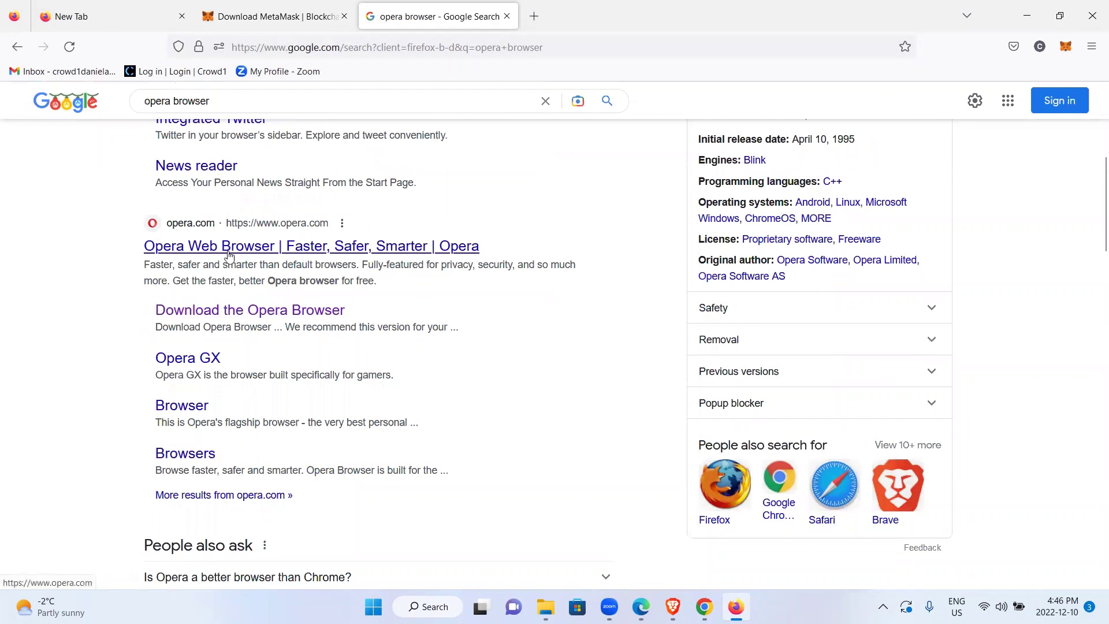
Go to Opera's download page and download OperaSetup.exe (2.7 MB)
click(243, 311)
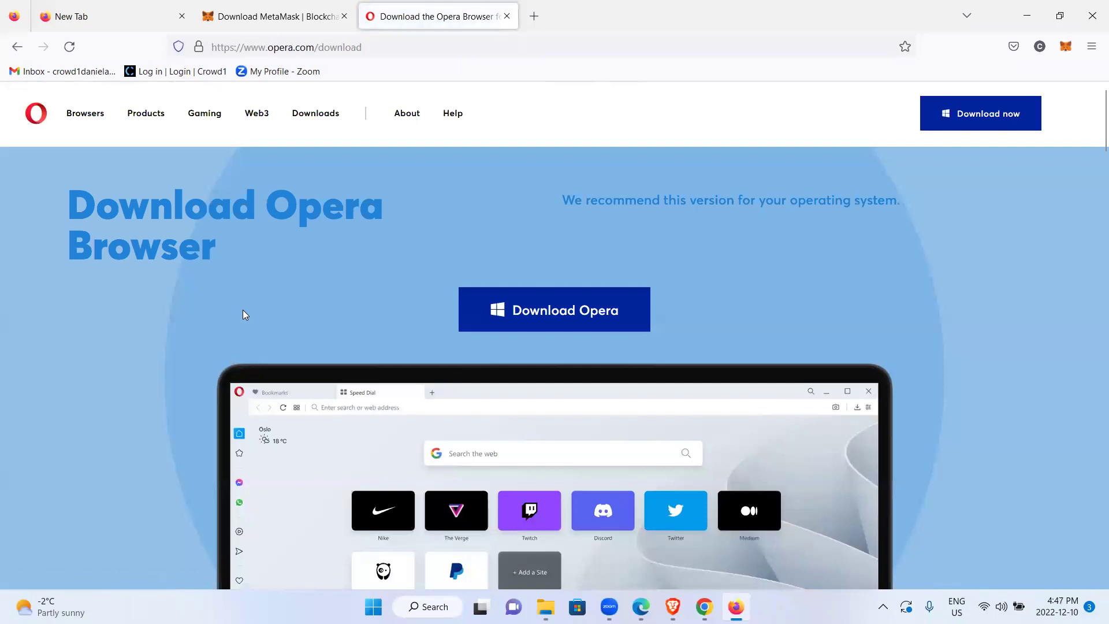
click(525, 314)
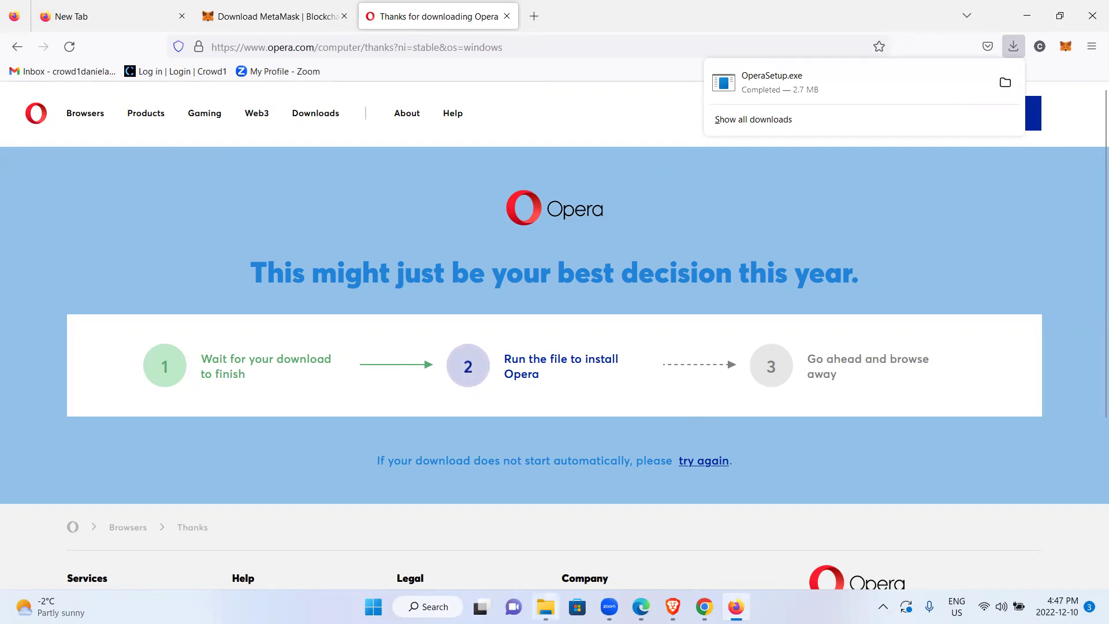
mouse_move(545, 606)
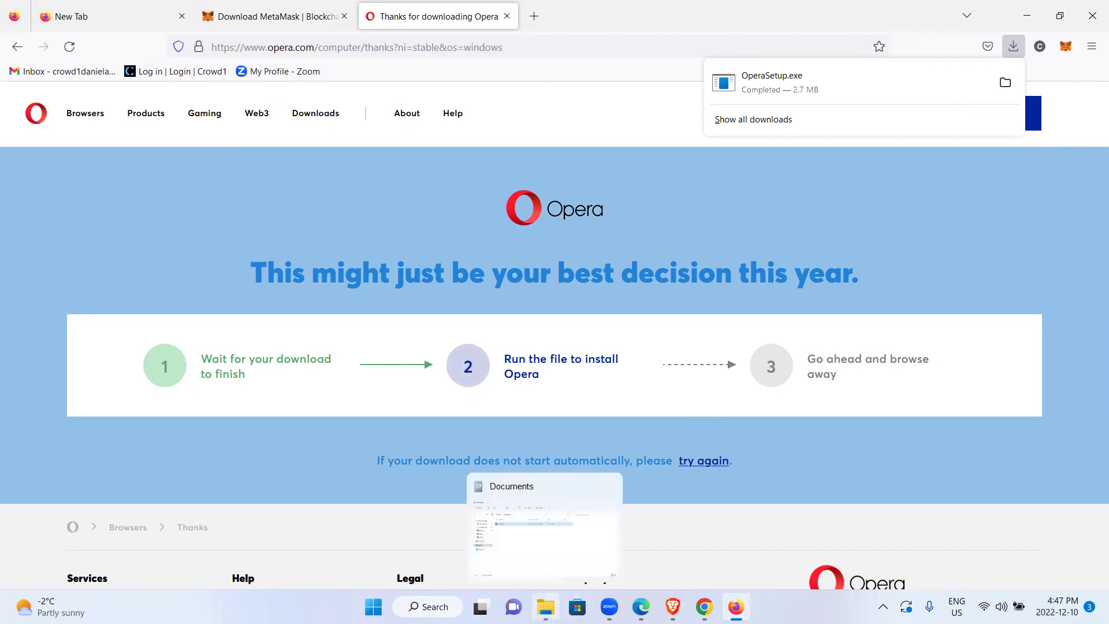
Open the Downloads folder in File Explorer and launch the OperaSetup installer
click(544, 525)
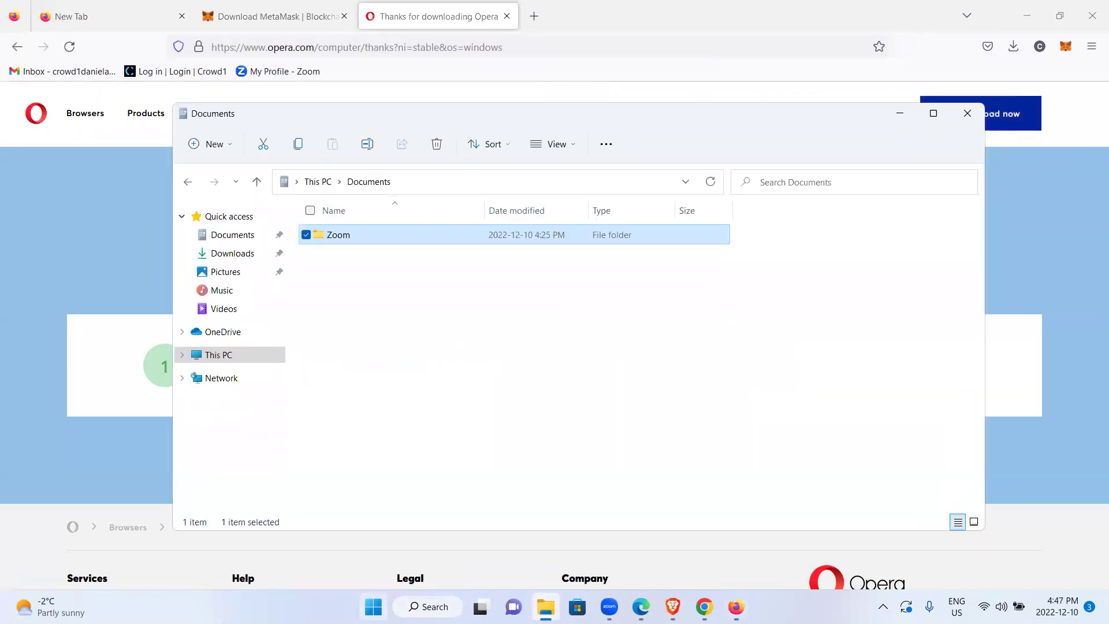
click(232, 255)
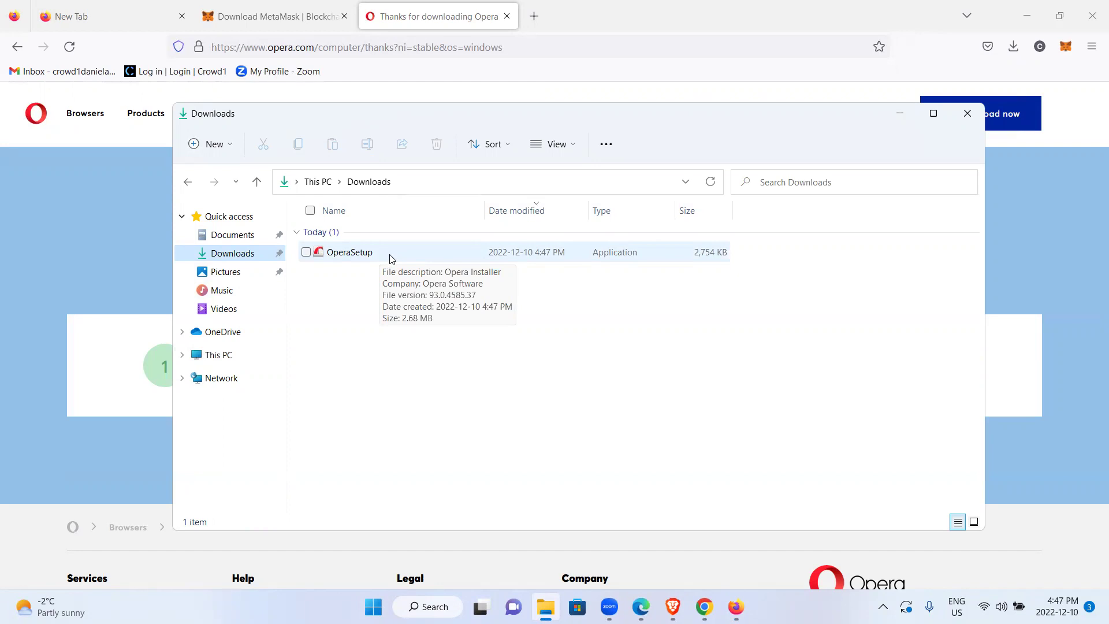
double_click(391, 258)
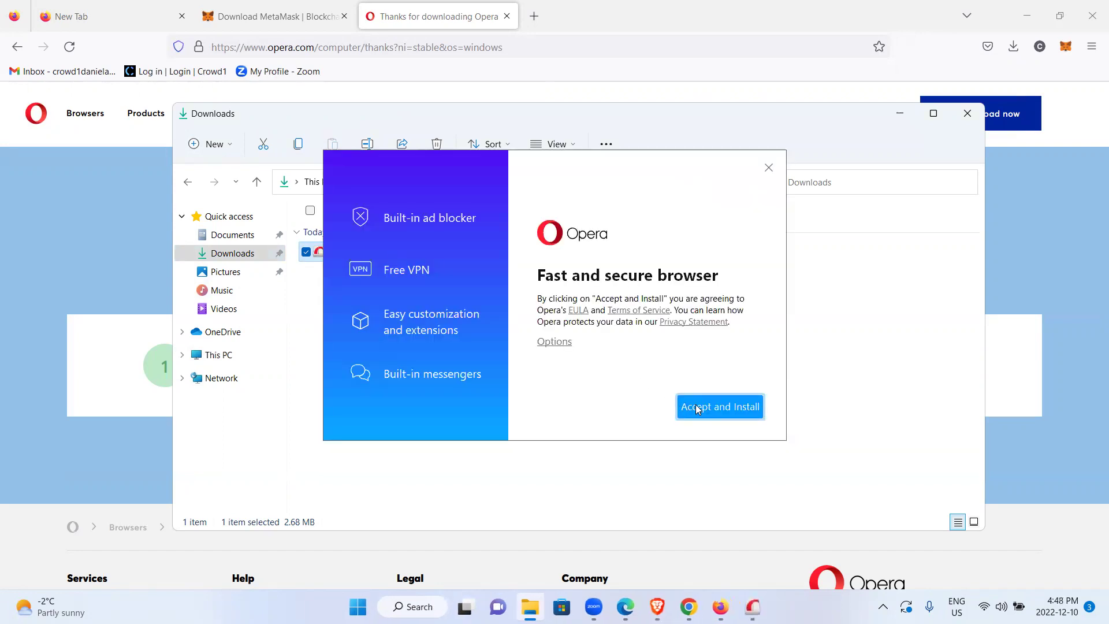
Accept the terms and install Opera, letting it launch afterwards
click(698, 409)
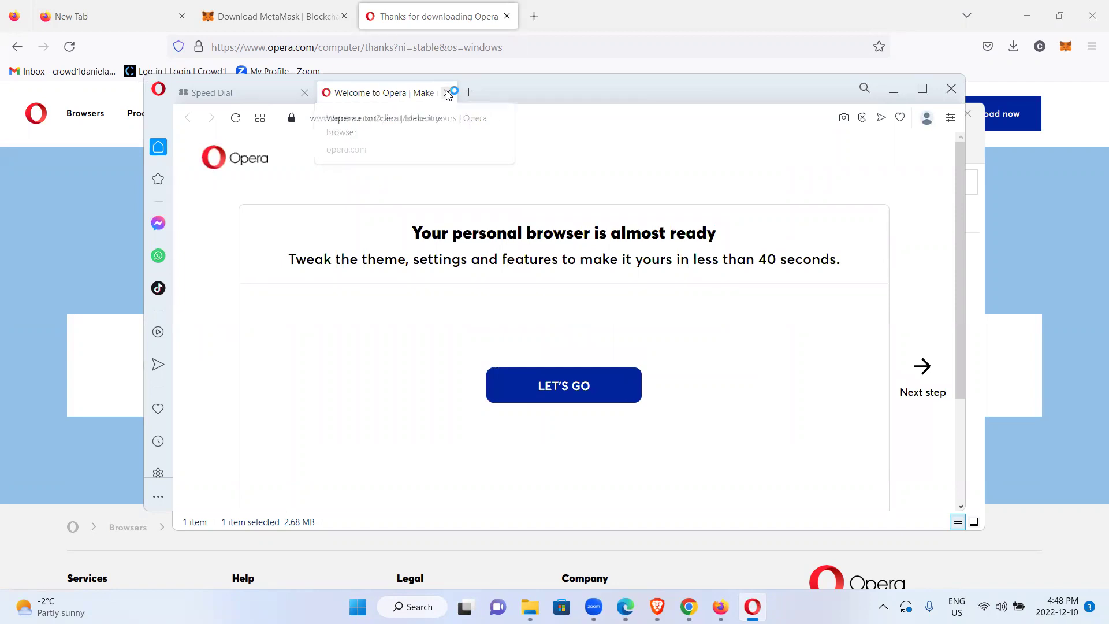
Close Opera's Welcome tab, then maximize and restore the window to normal size
click(447, 93)
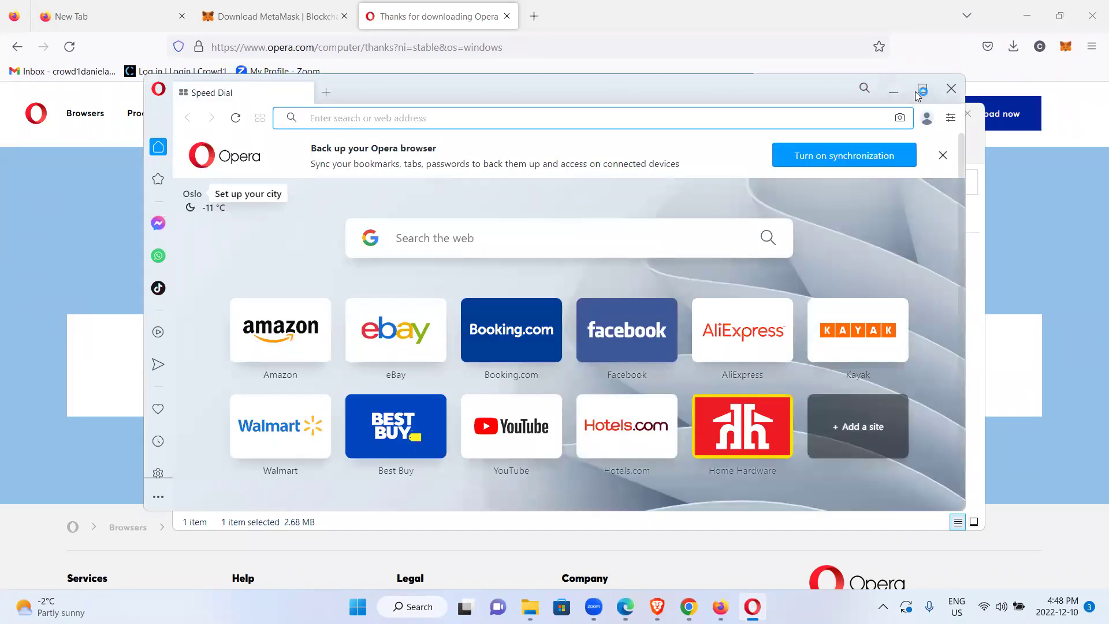
click(915, 91)
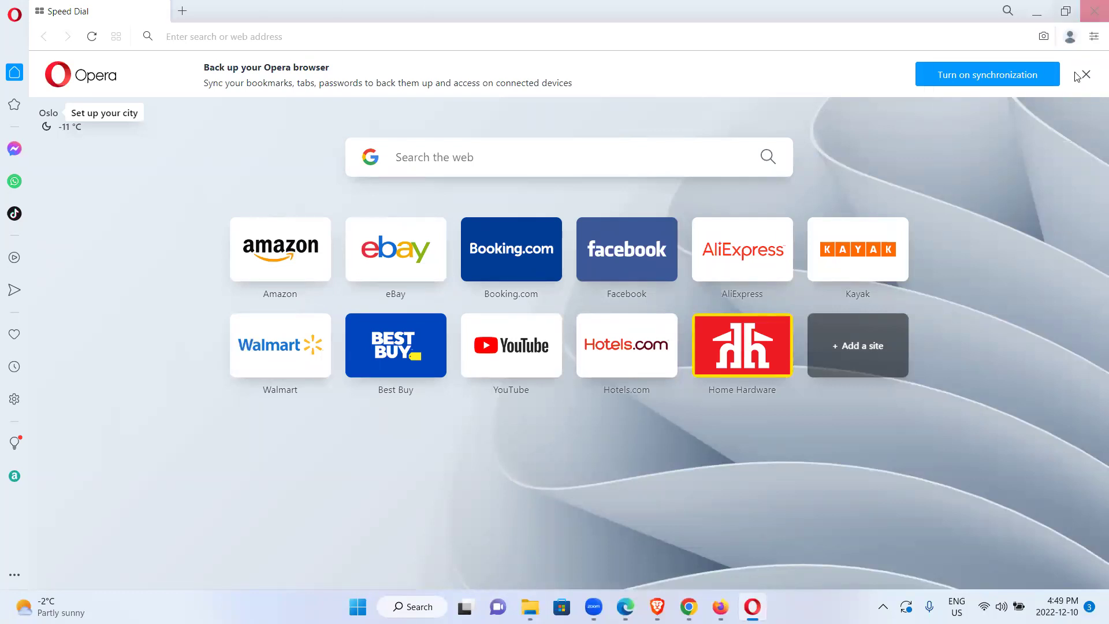
click(1066, 11)
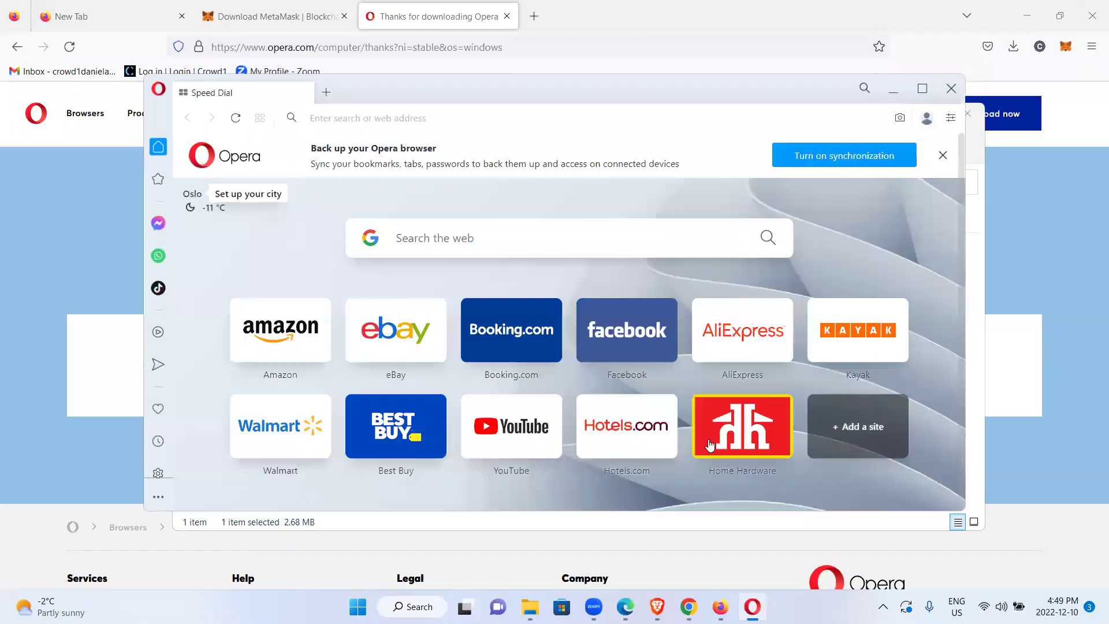
mouse_move(752, 607)
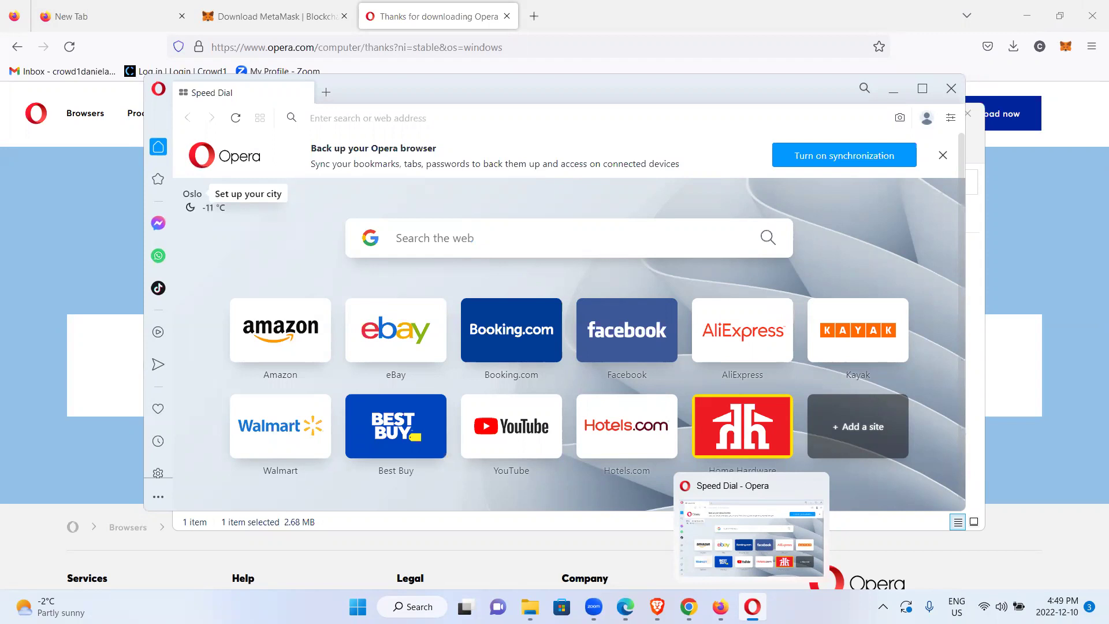
Unpin Opera from the Windows taskbar through its right-click menu
key(super)
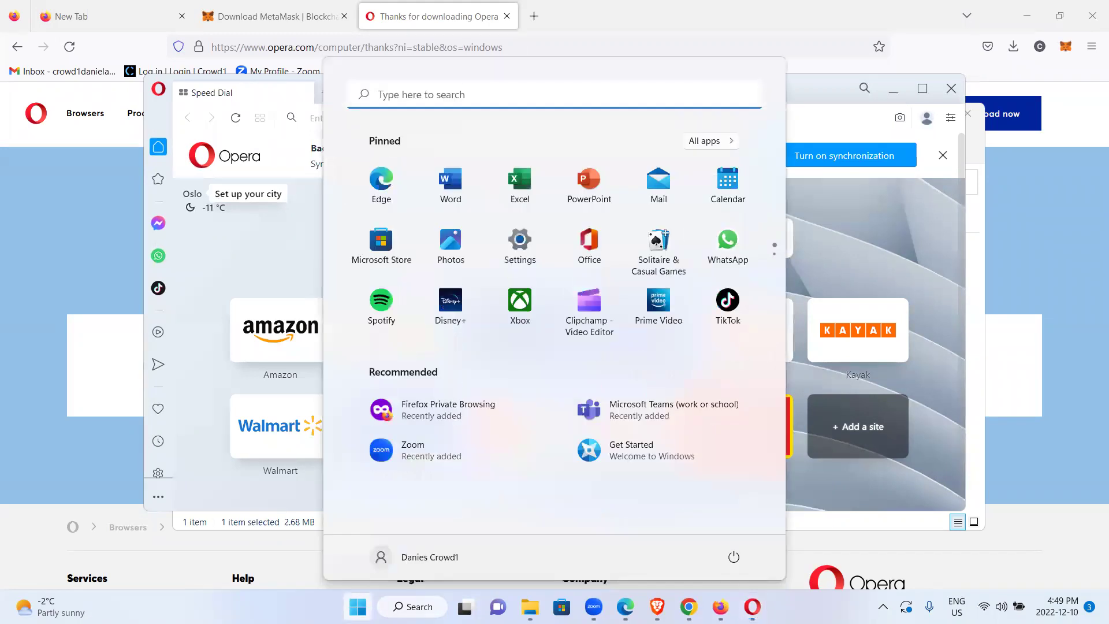
key(super)
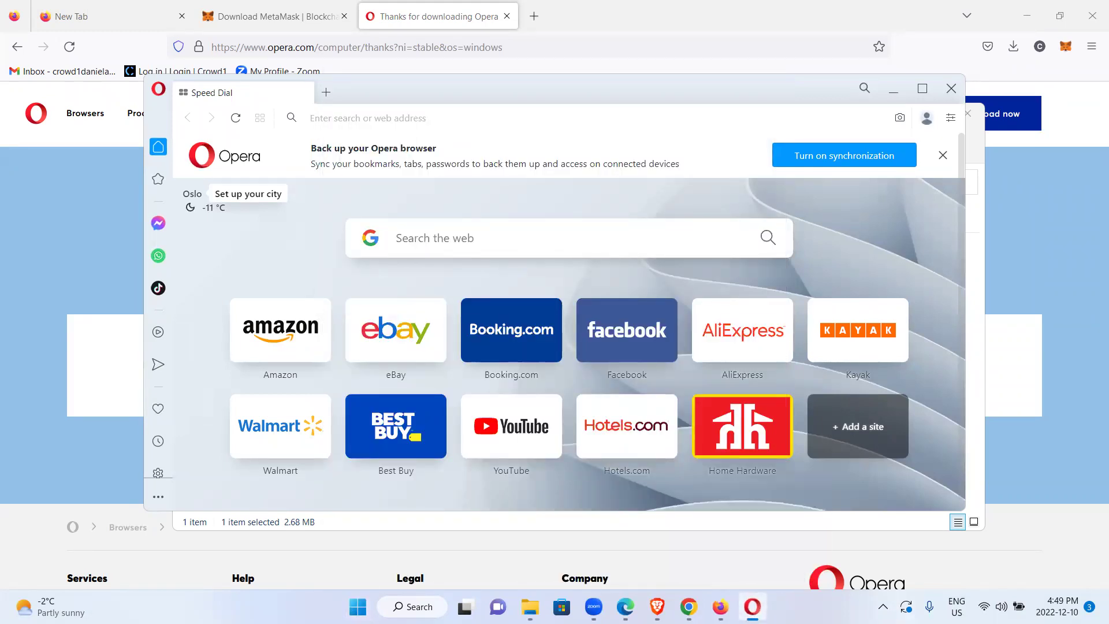
right_click(752, 607)
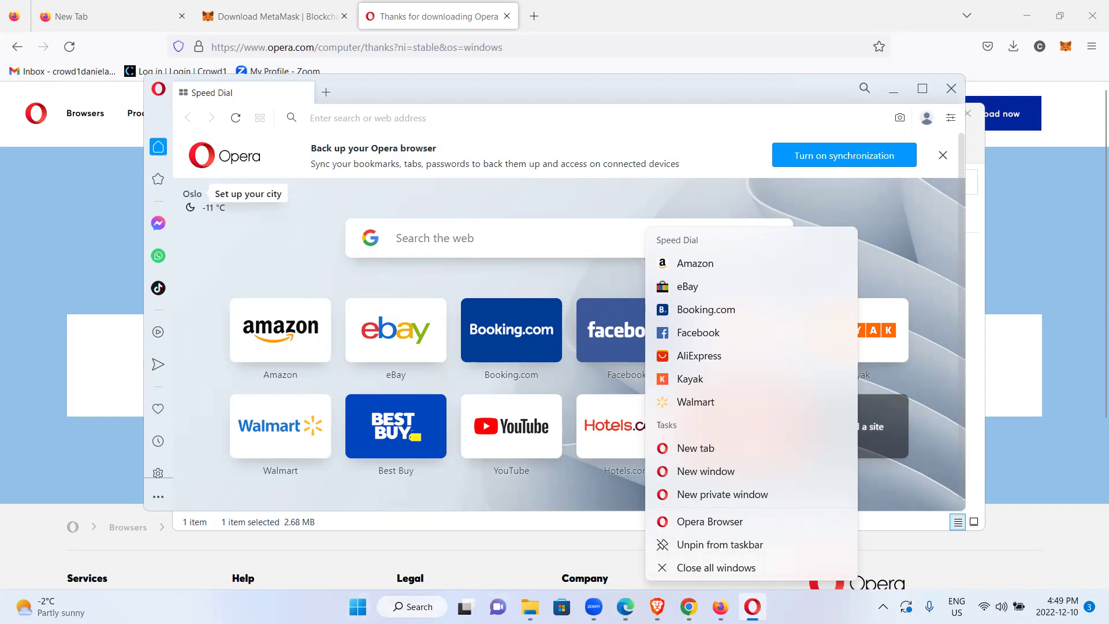
click(769, 547)
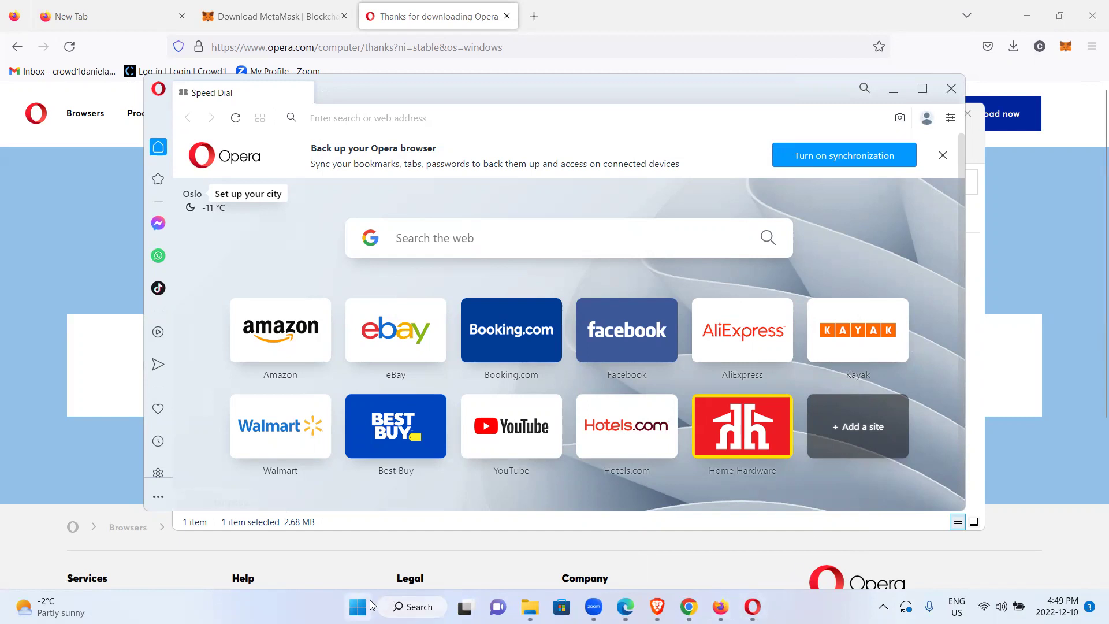
Pin Opera back to the taskbar and confirm the pin
right_click(753, 607)
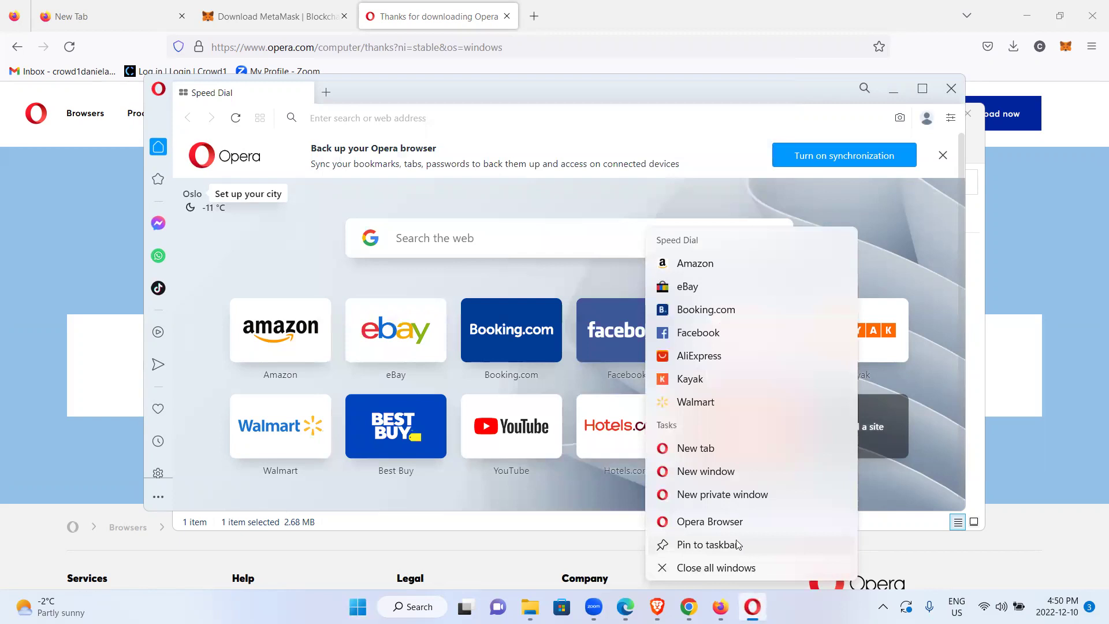
click(727, 545)
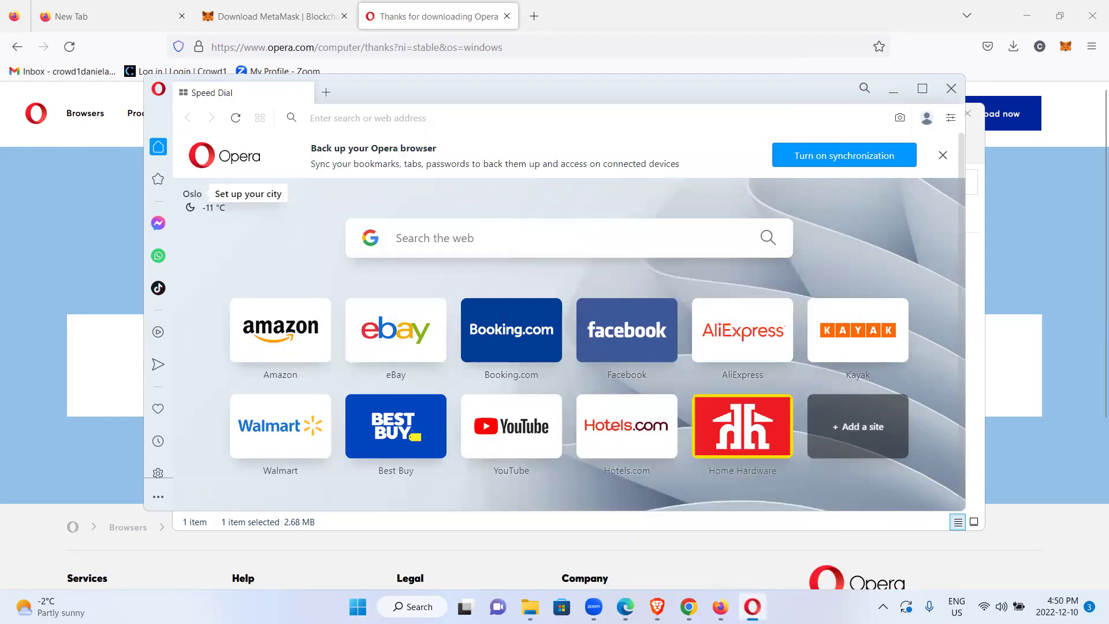
right_click(752, 606)
key(Escape)
Minimize the Opera window and the Downloads folder to reveal Firefox's Opera thanks page
click(894, 92)
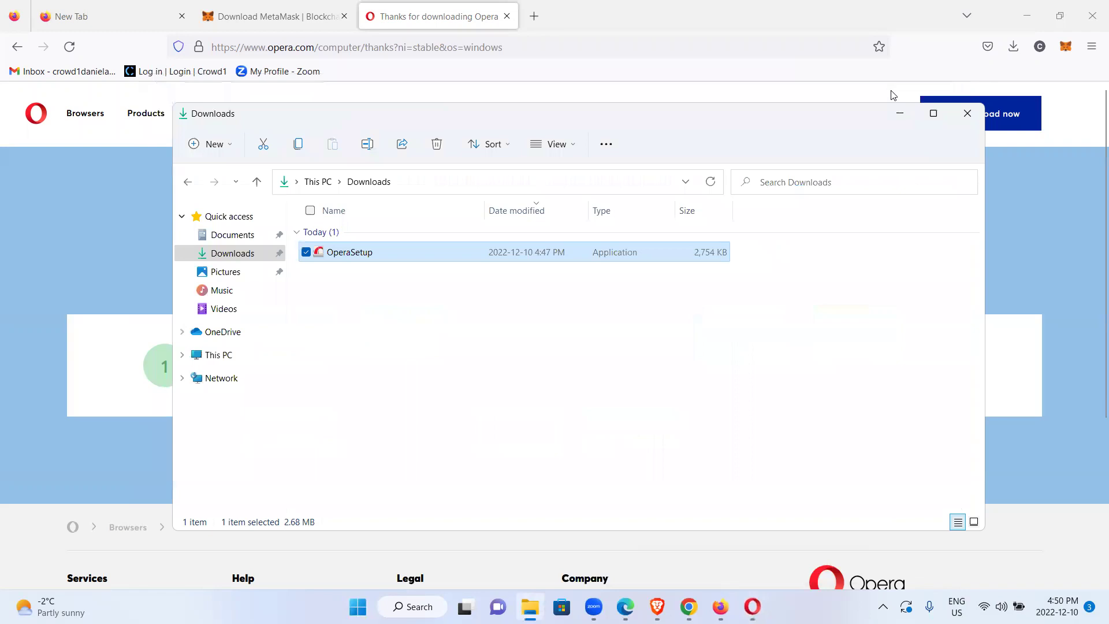
click(899, 113)
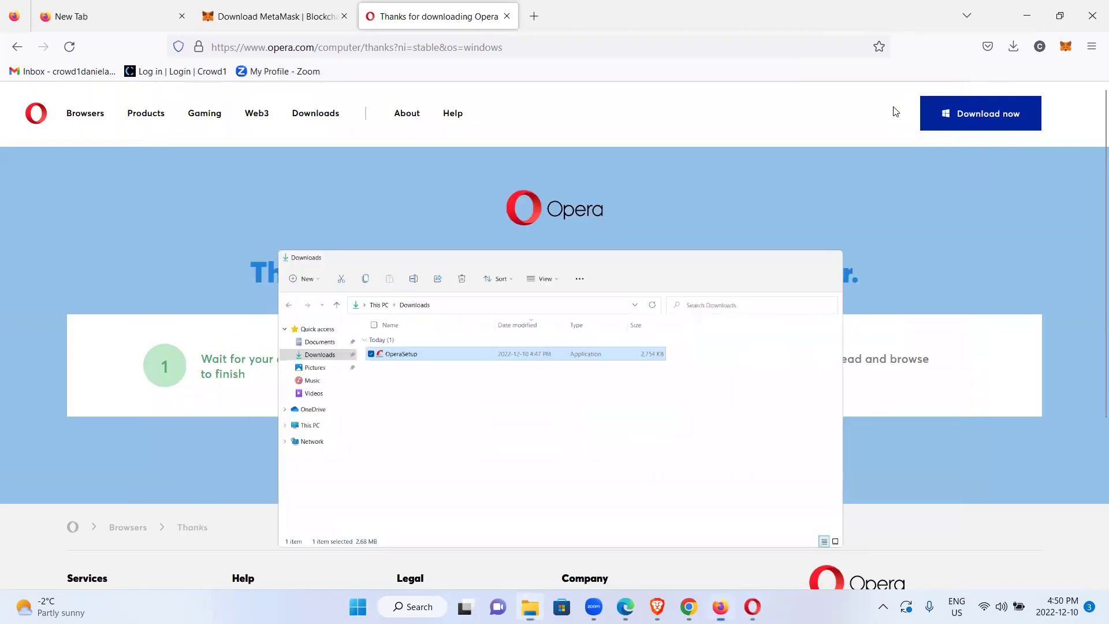